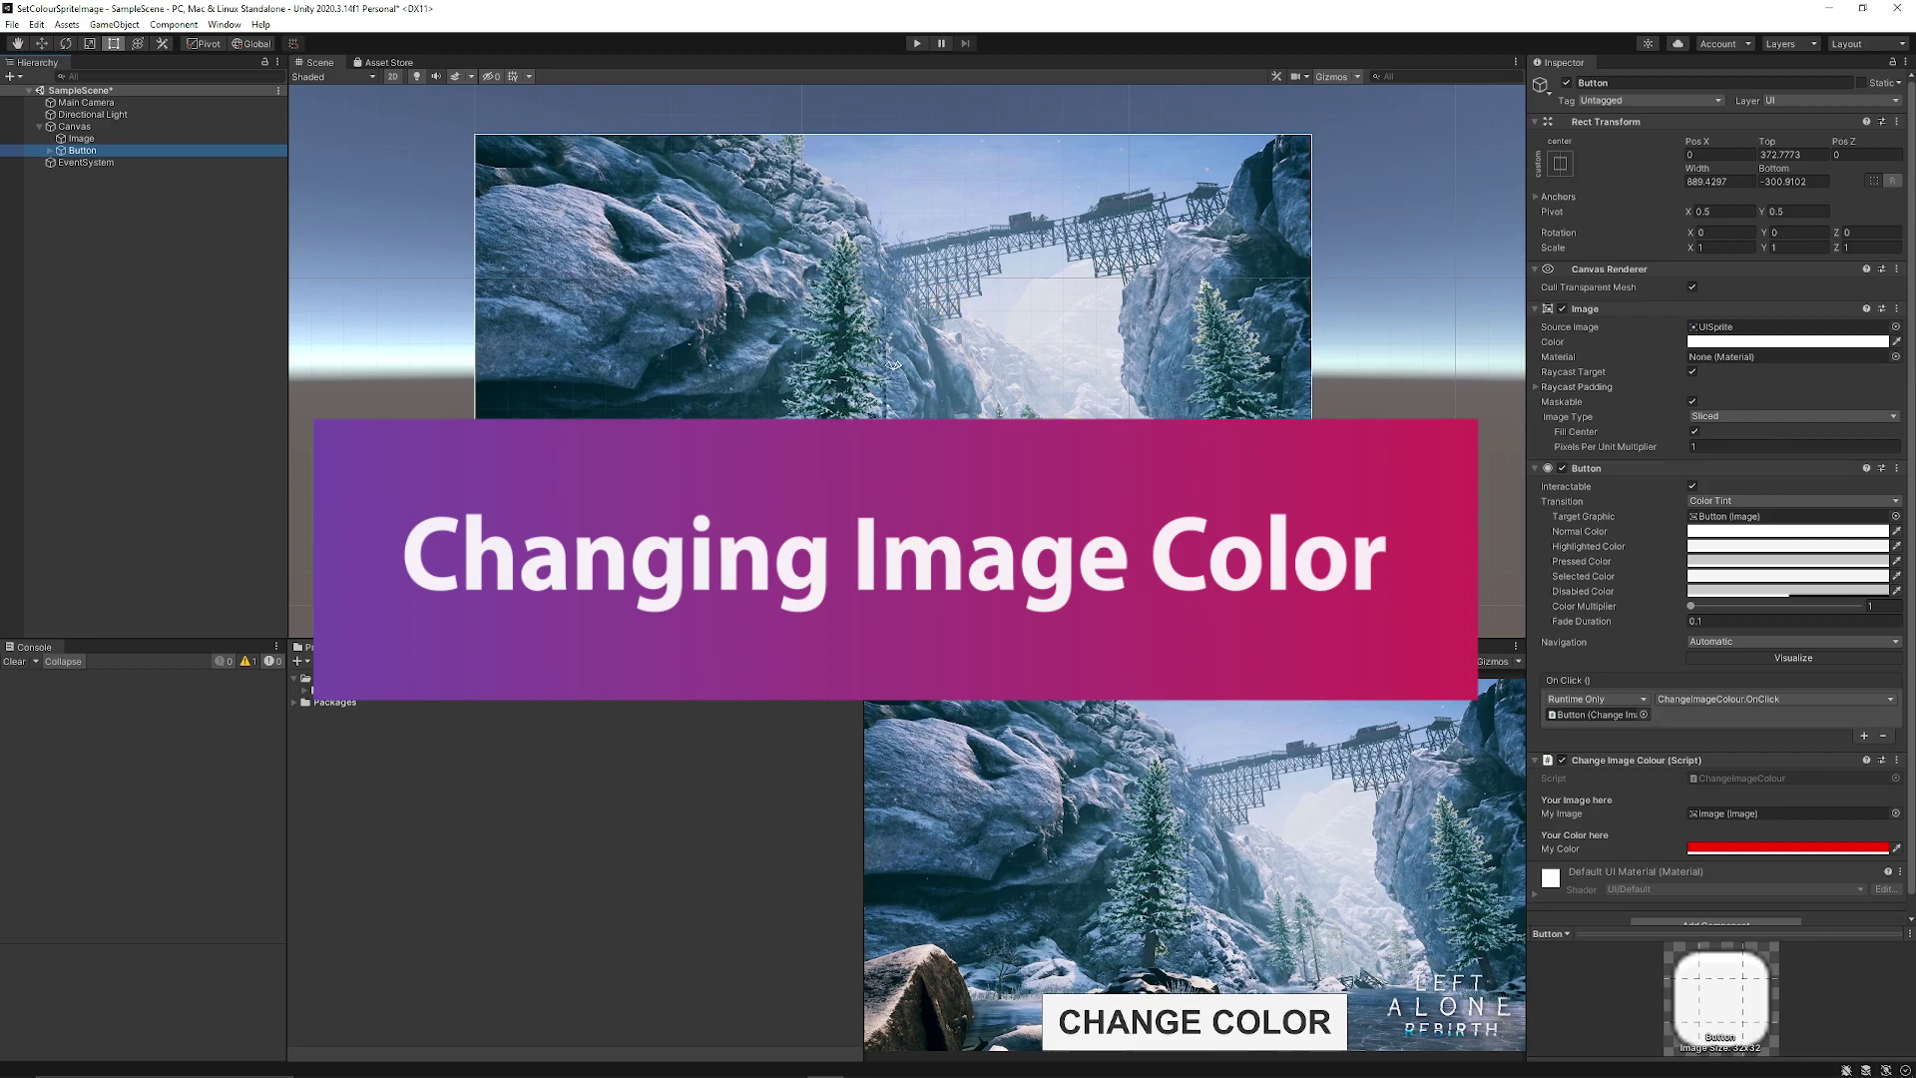
- Switch the Change Image Colour component's My Color from red to green
left_click(1709, 847)
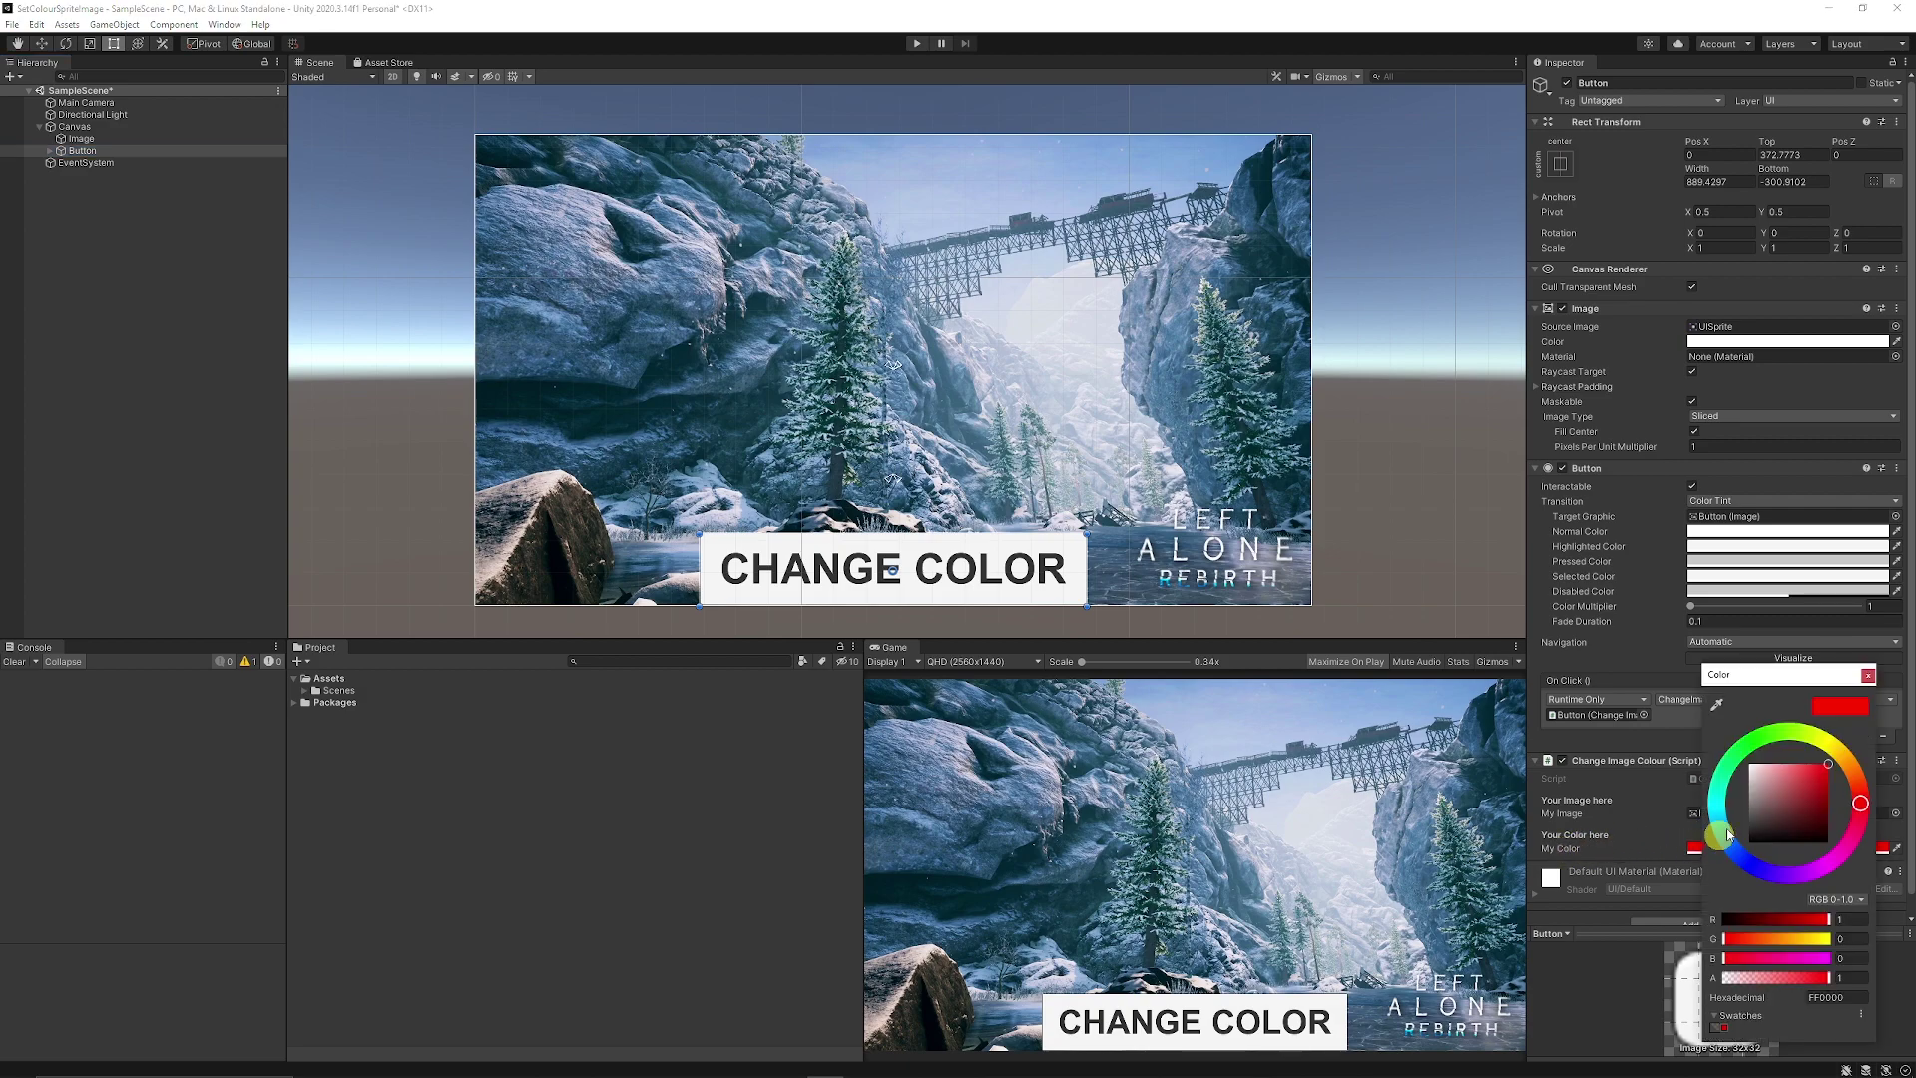
left_click(1775, 739)
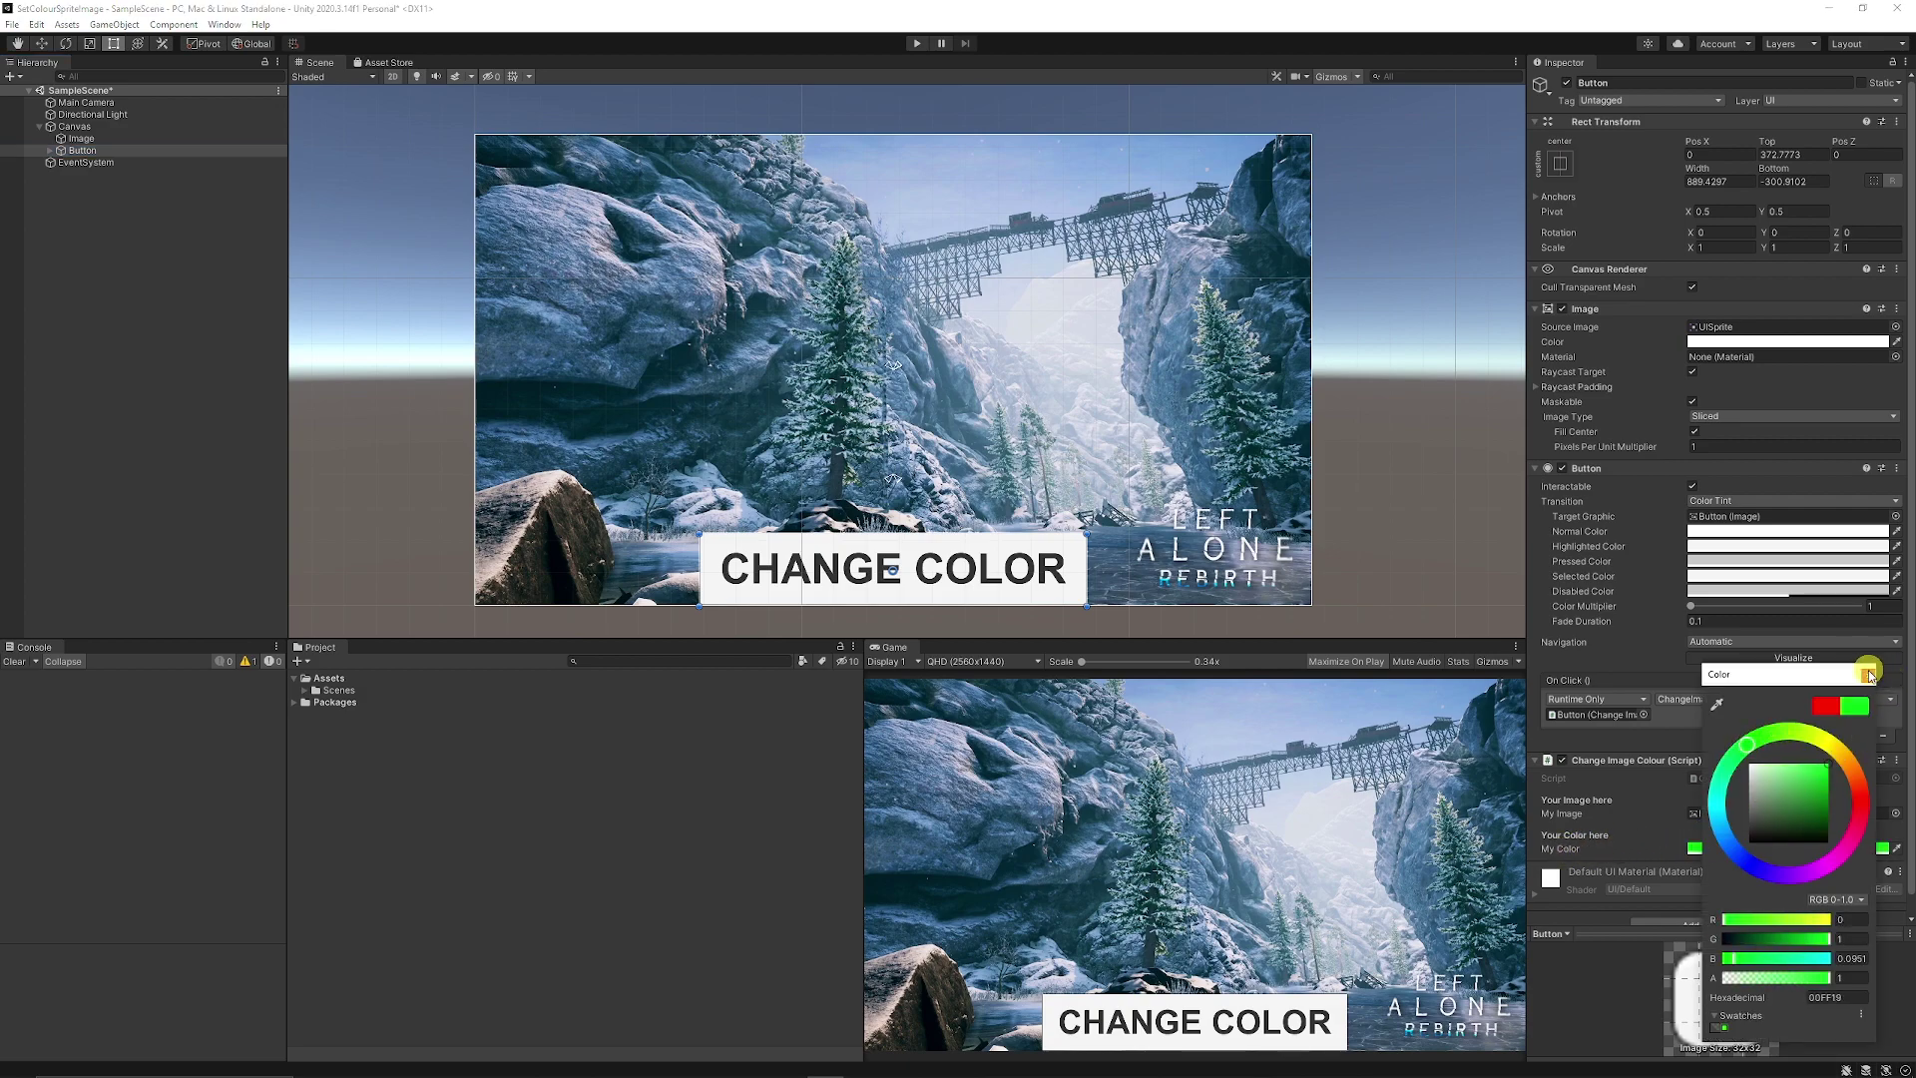
- Play the scene, press CHANGE COLOR to tint the background green, then select Image
left_click(1868, 674)
key("ctrl+p")
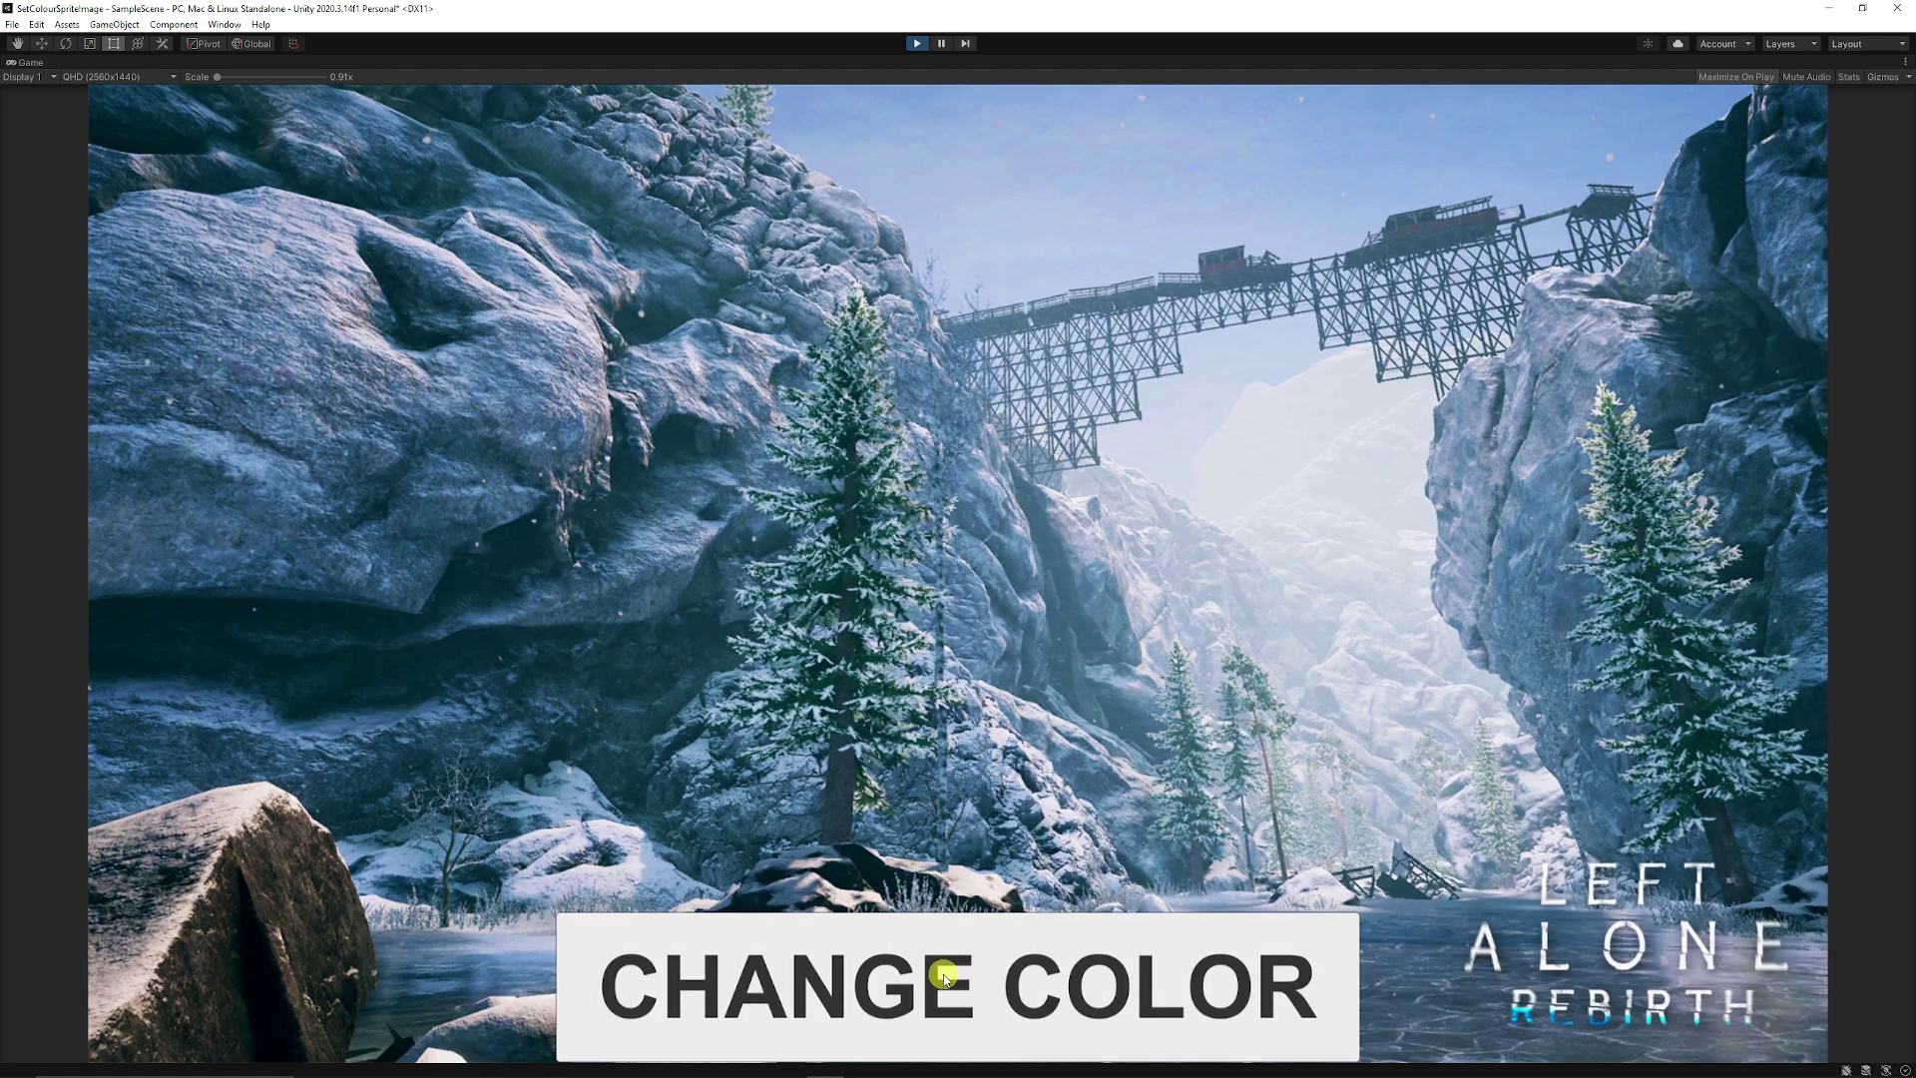
left_click(943, 976)
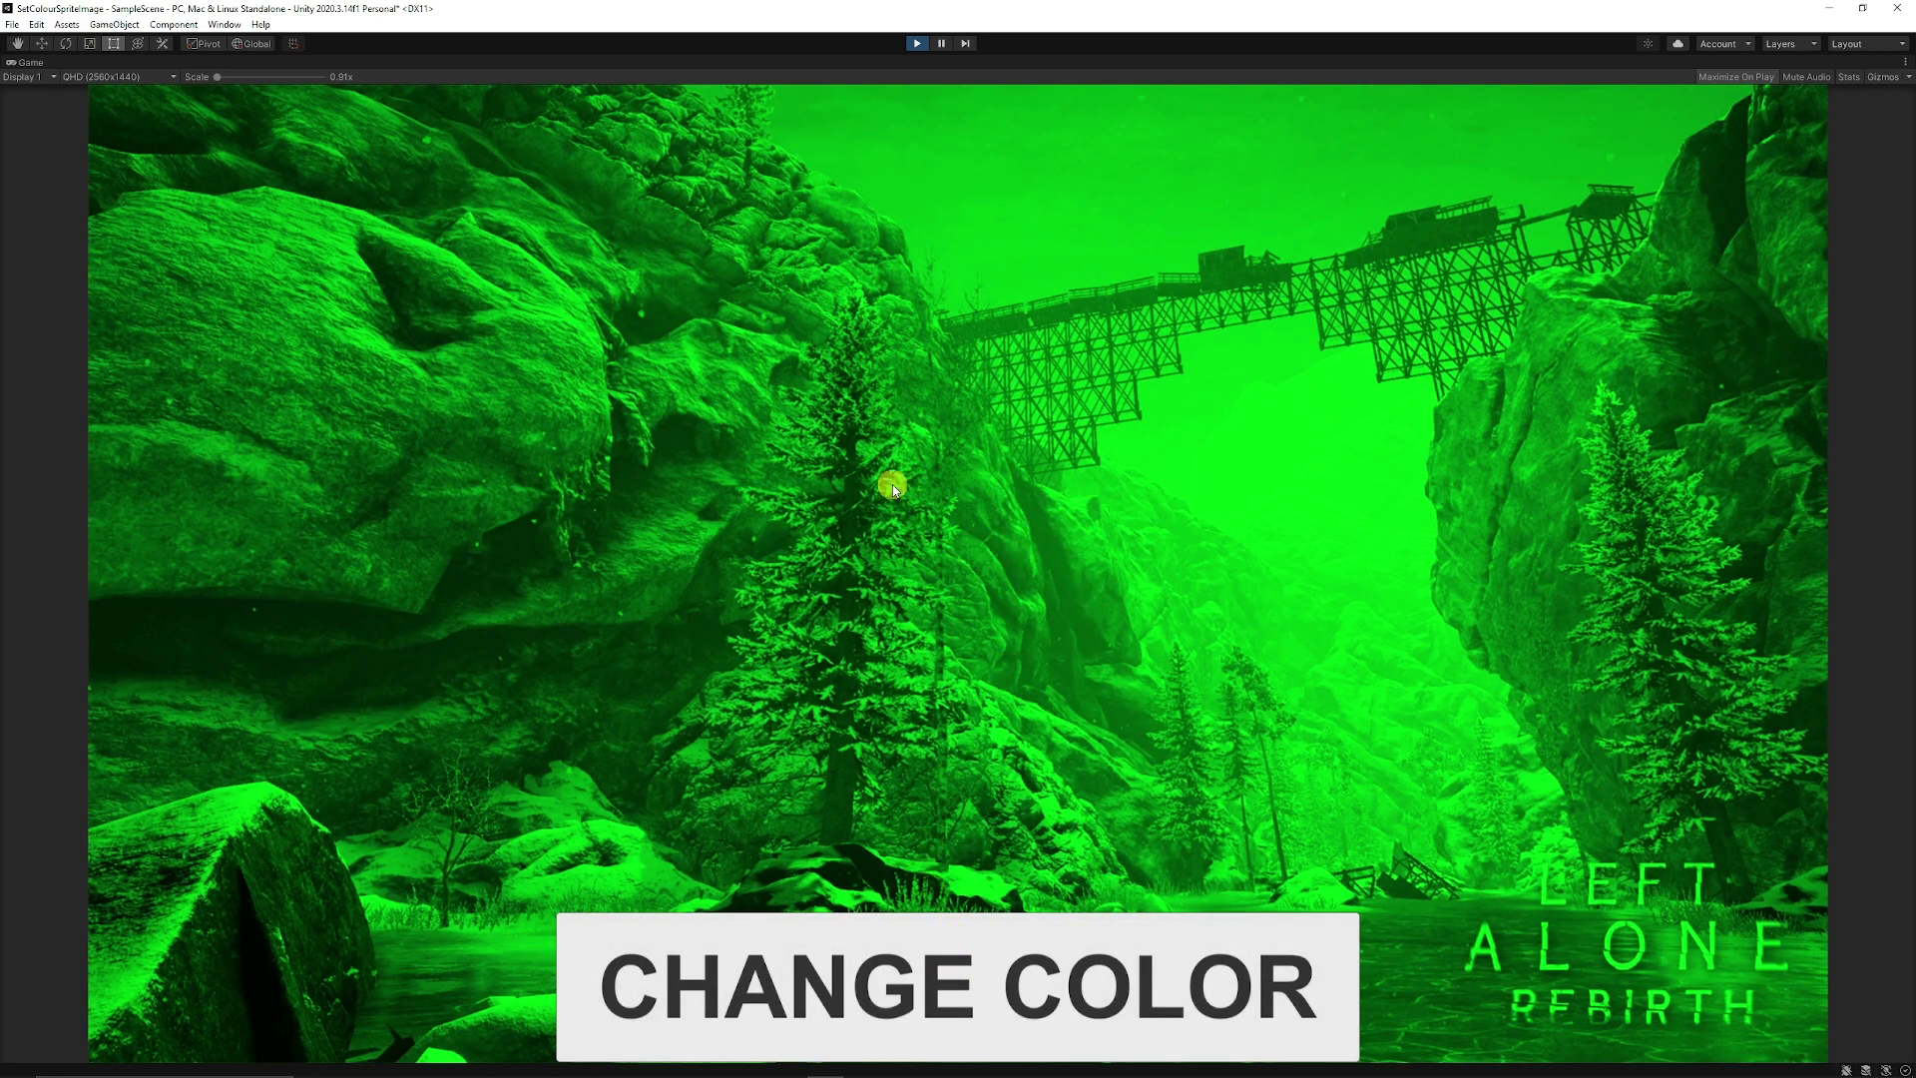
left_click(941, 42)
left_click(1189, 248)
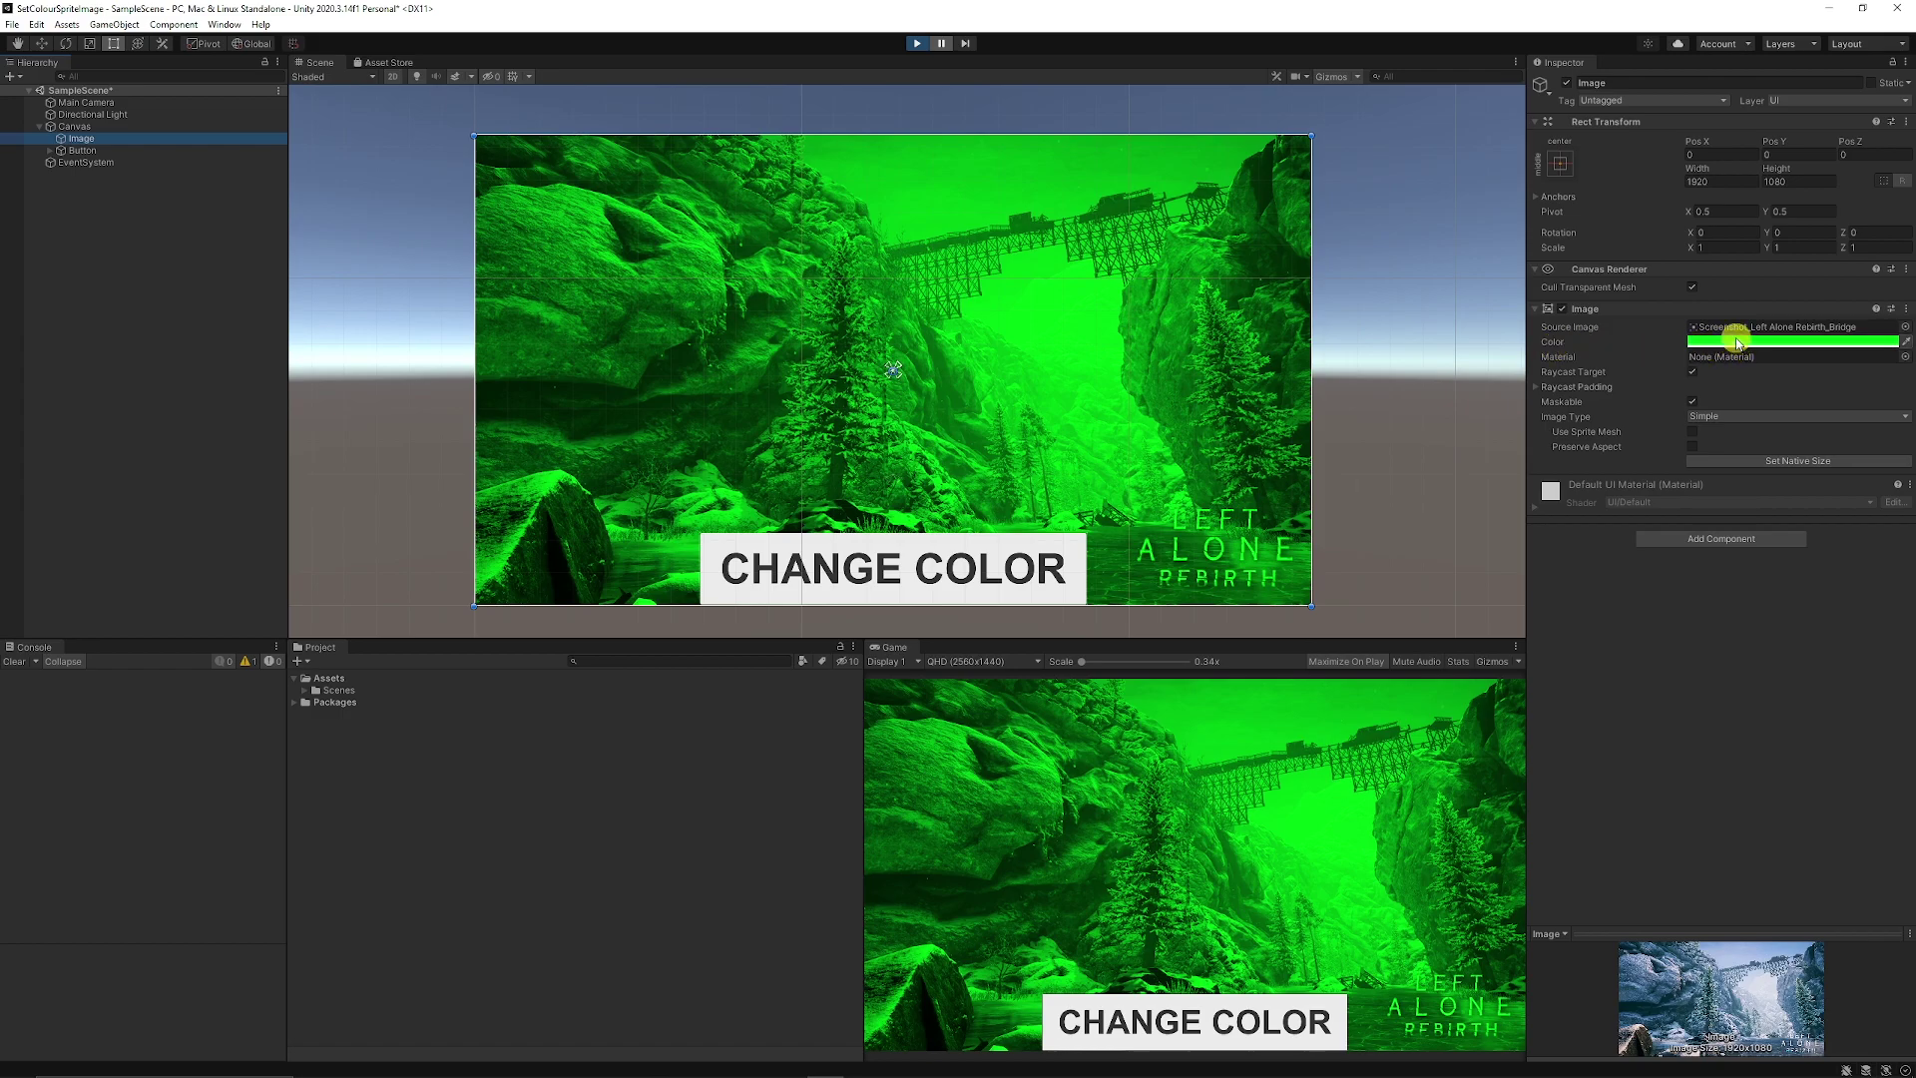
- Exit Play mode, browse the Hierarchy creation menus without adding anything, and select Button
left_click(915, 45)
left_click(90, 127)
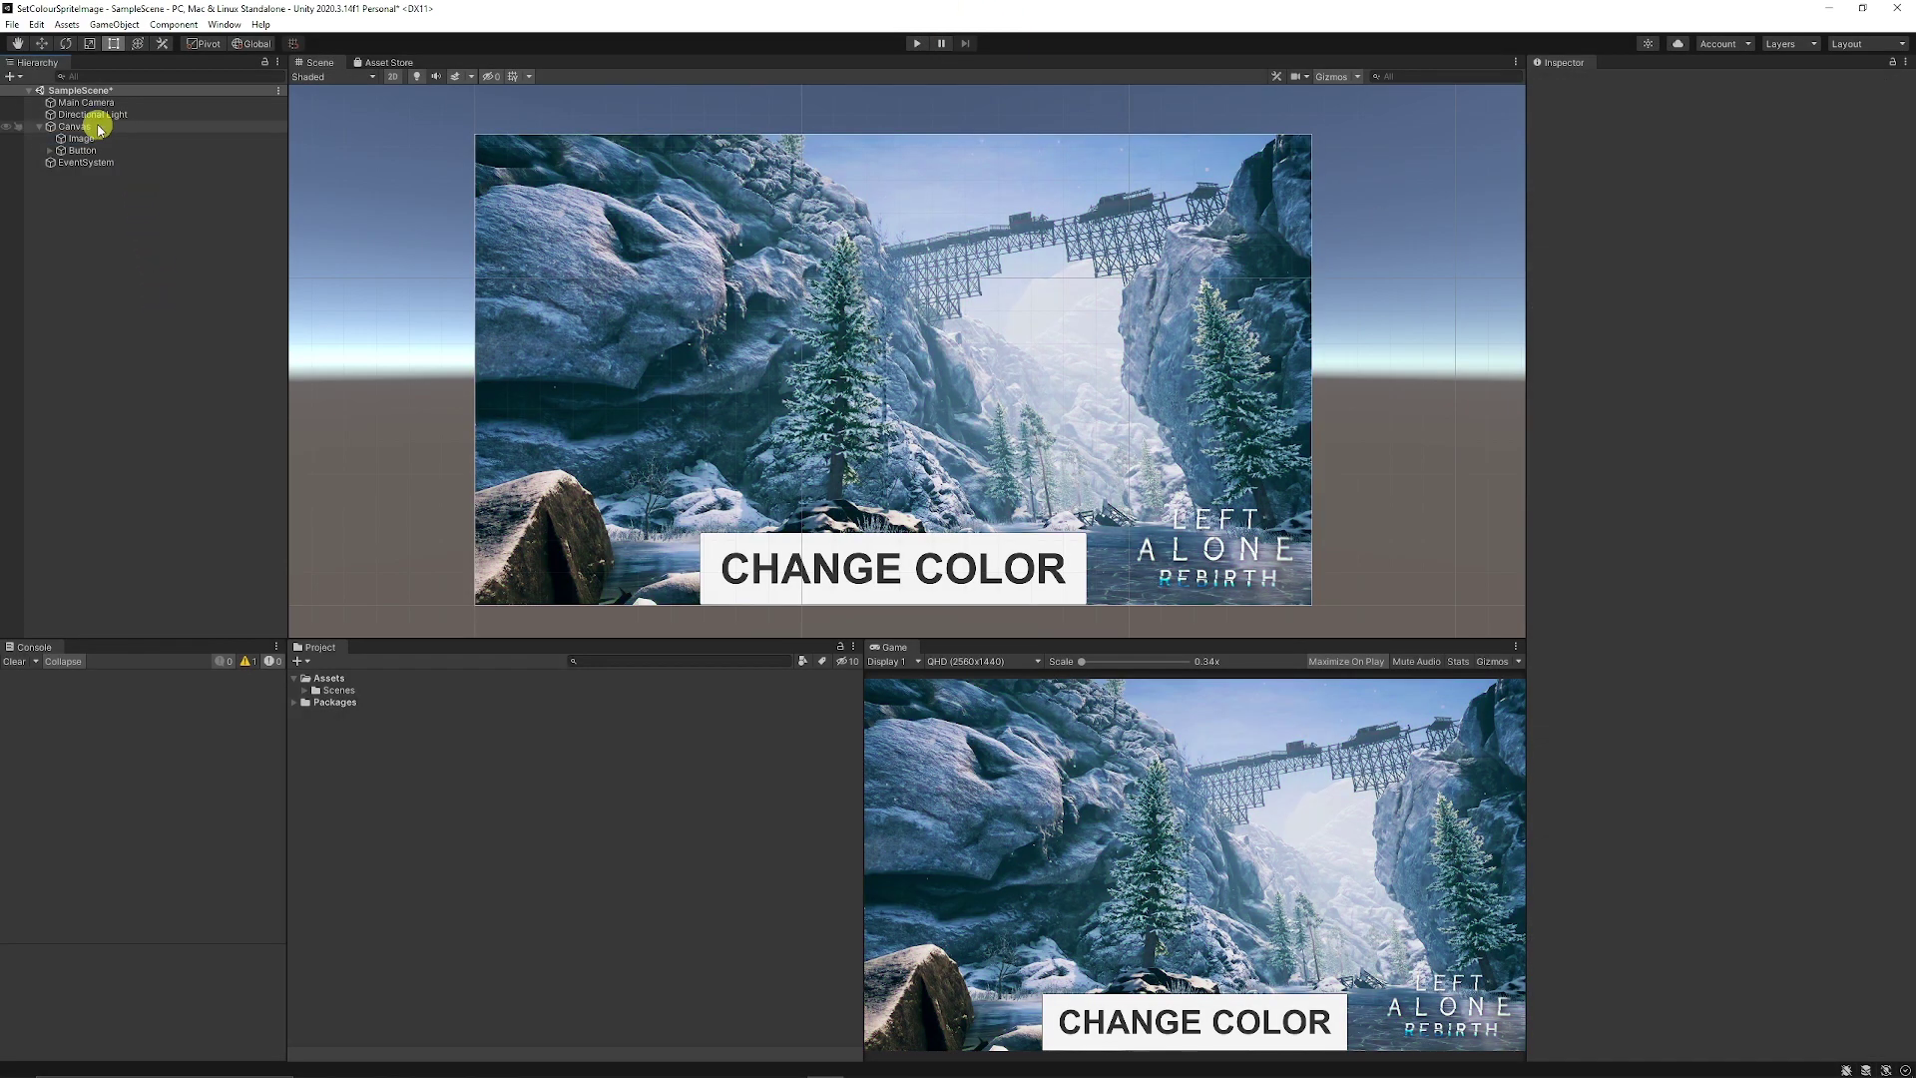
left_click(103, 227)
right_click(92, 221)
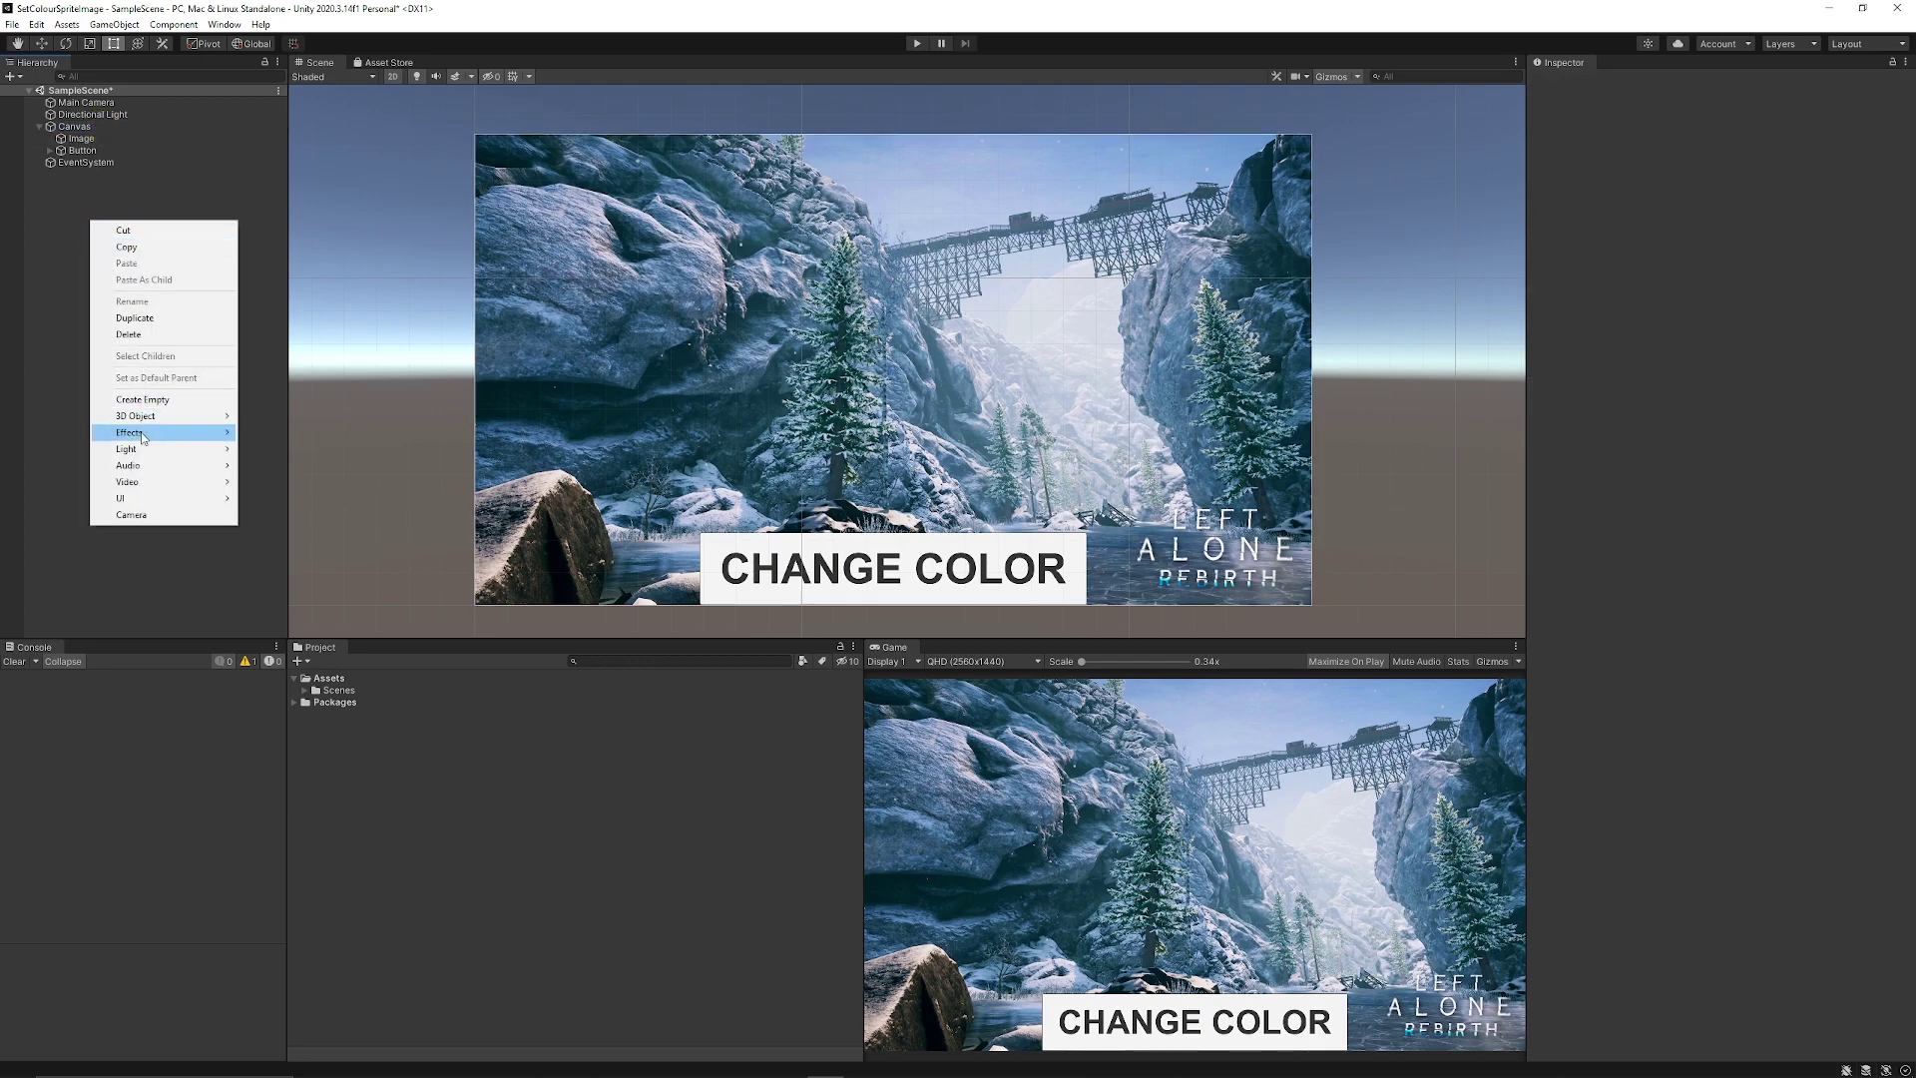
mouse_move(122, 498)
left_click(85, 132)
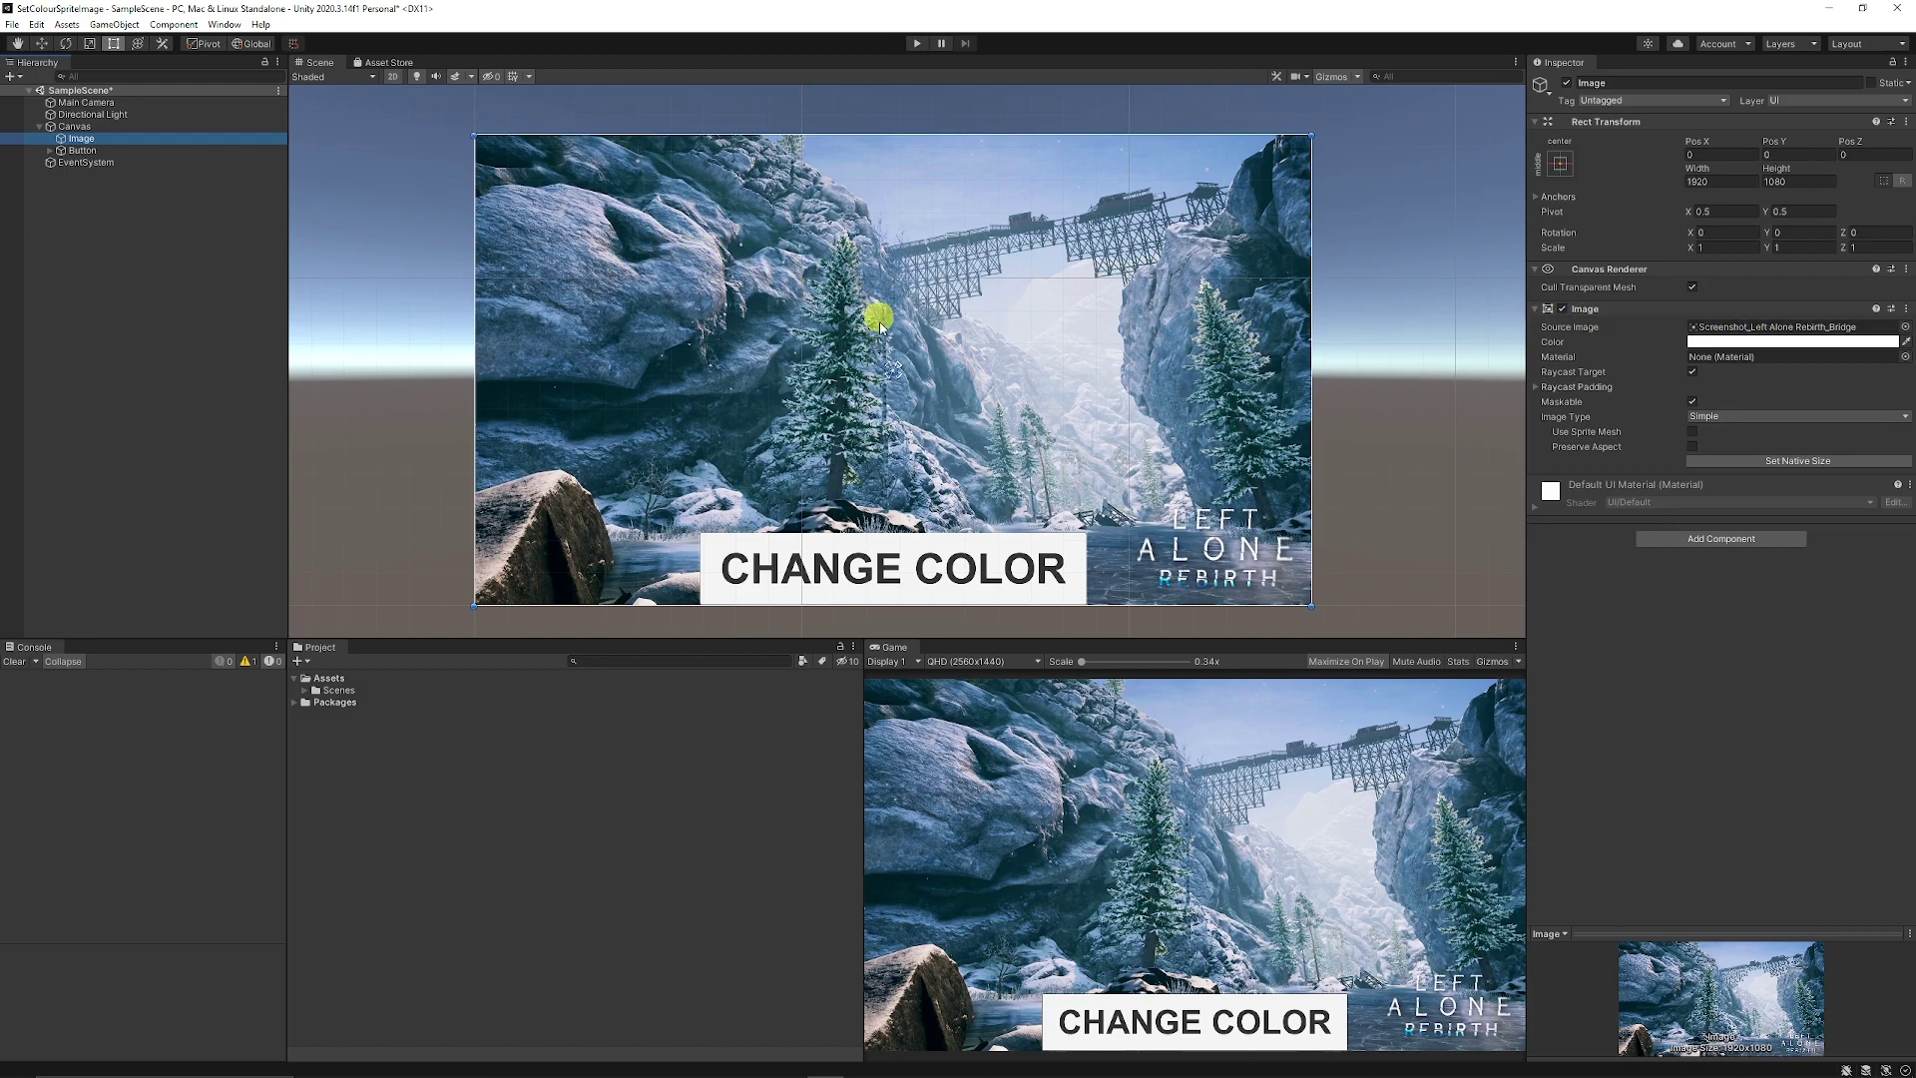
right_click(75, 128)
mouse_move(142, 420)
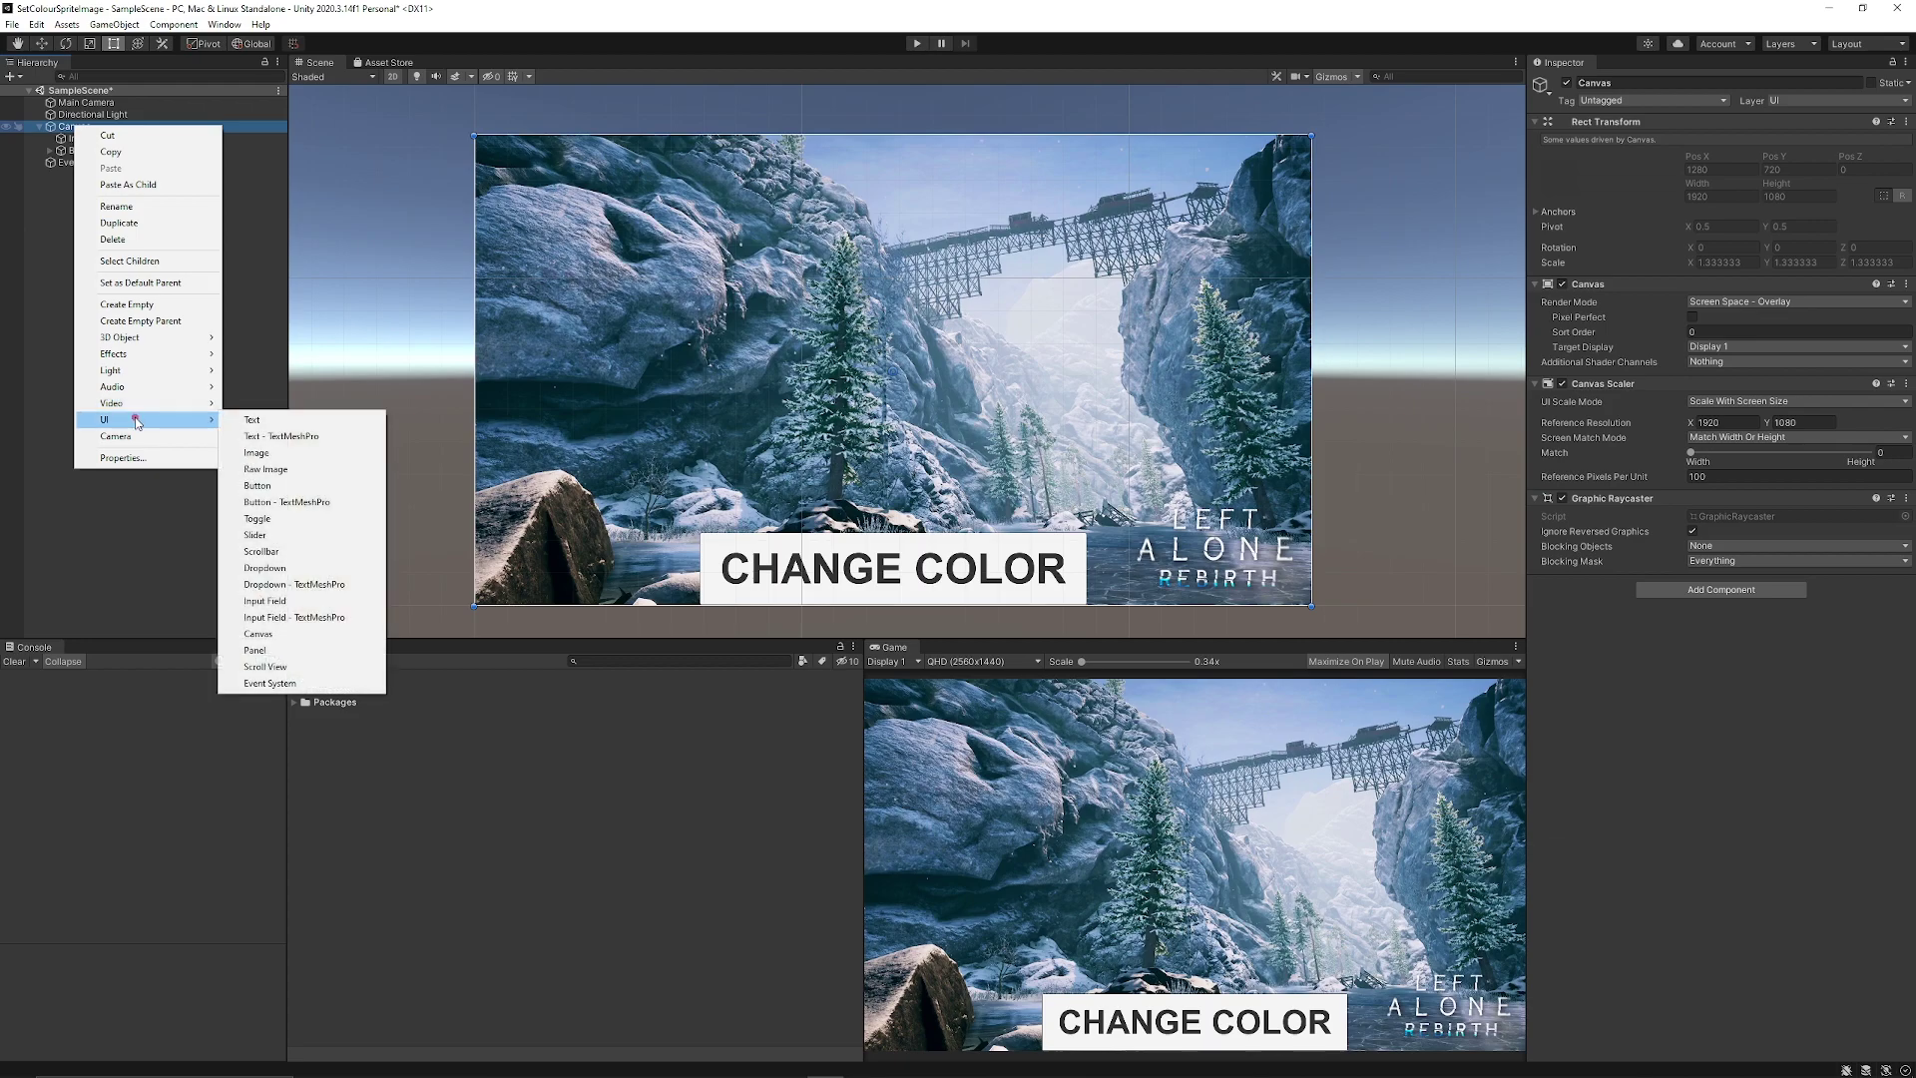
left_click(150, 493)
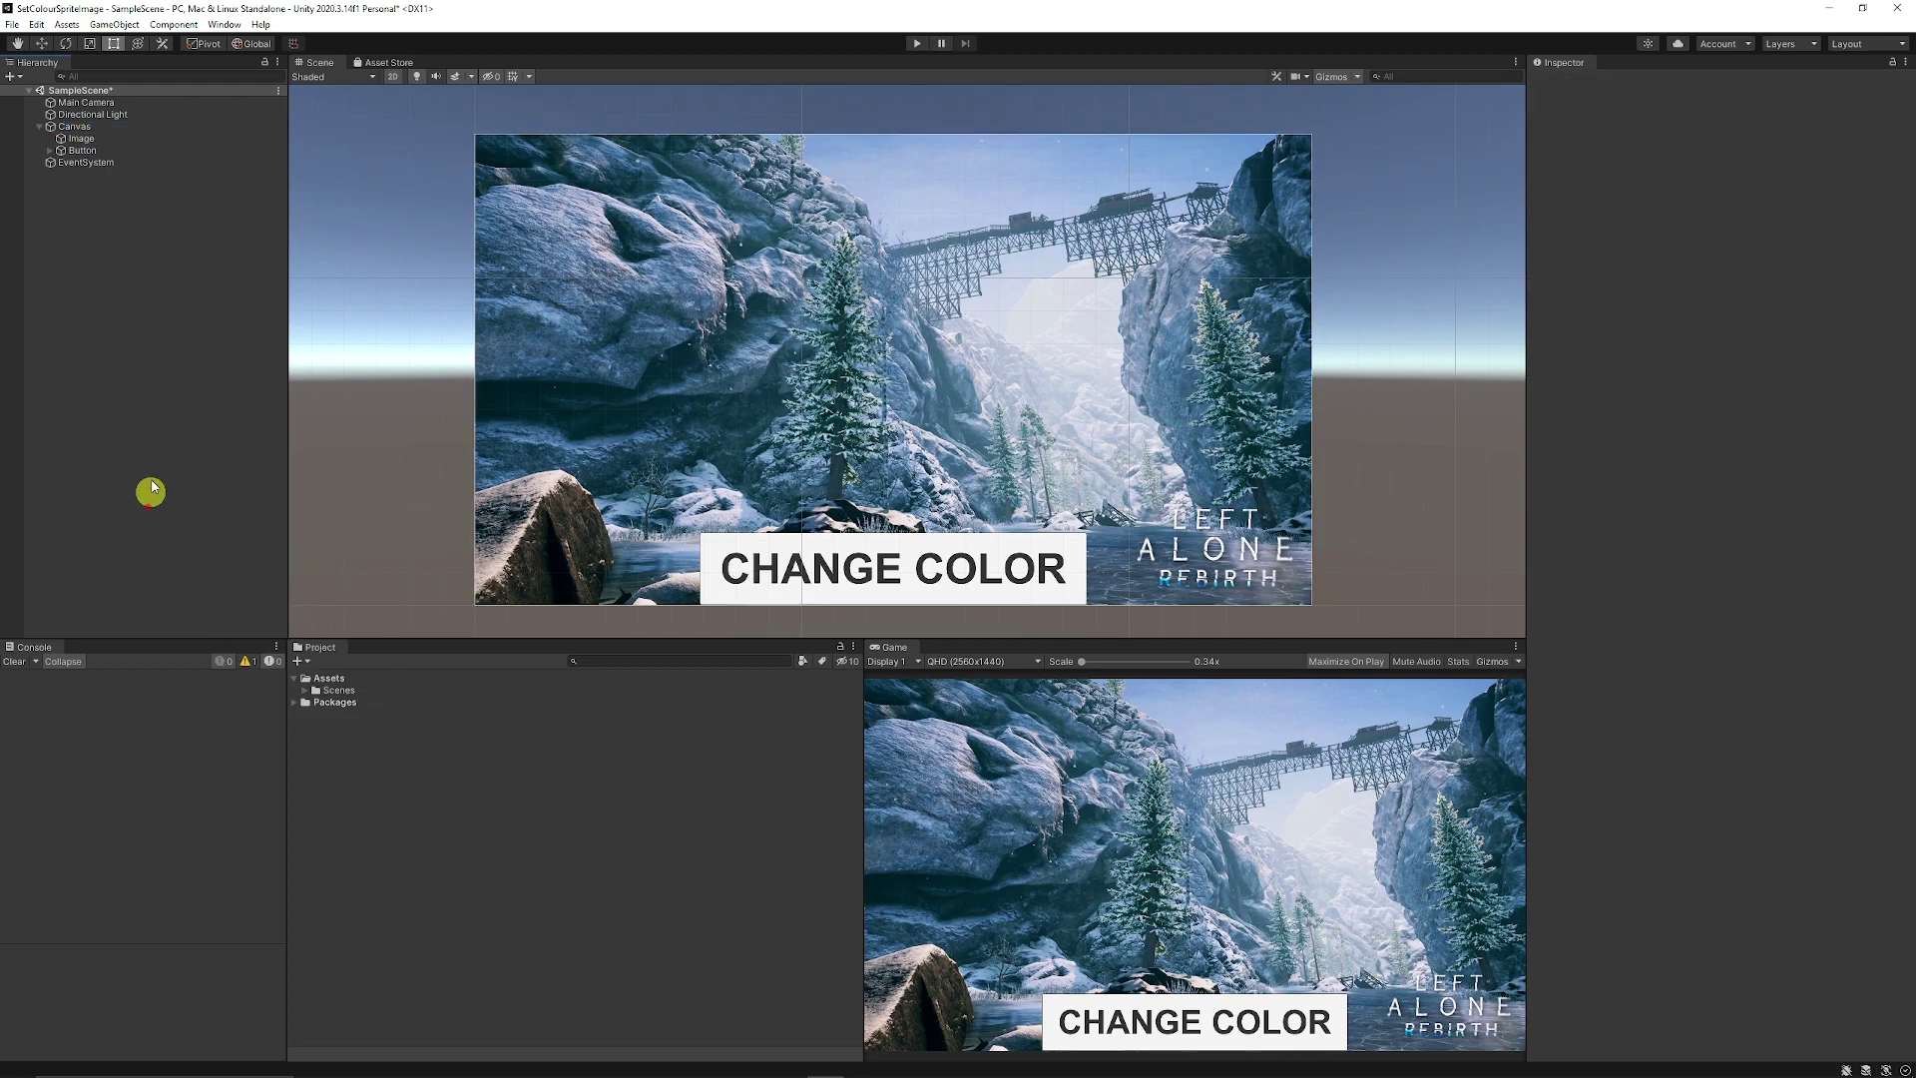
left_click(95, 152)
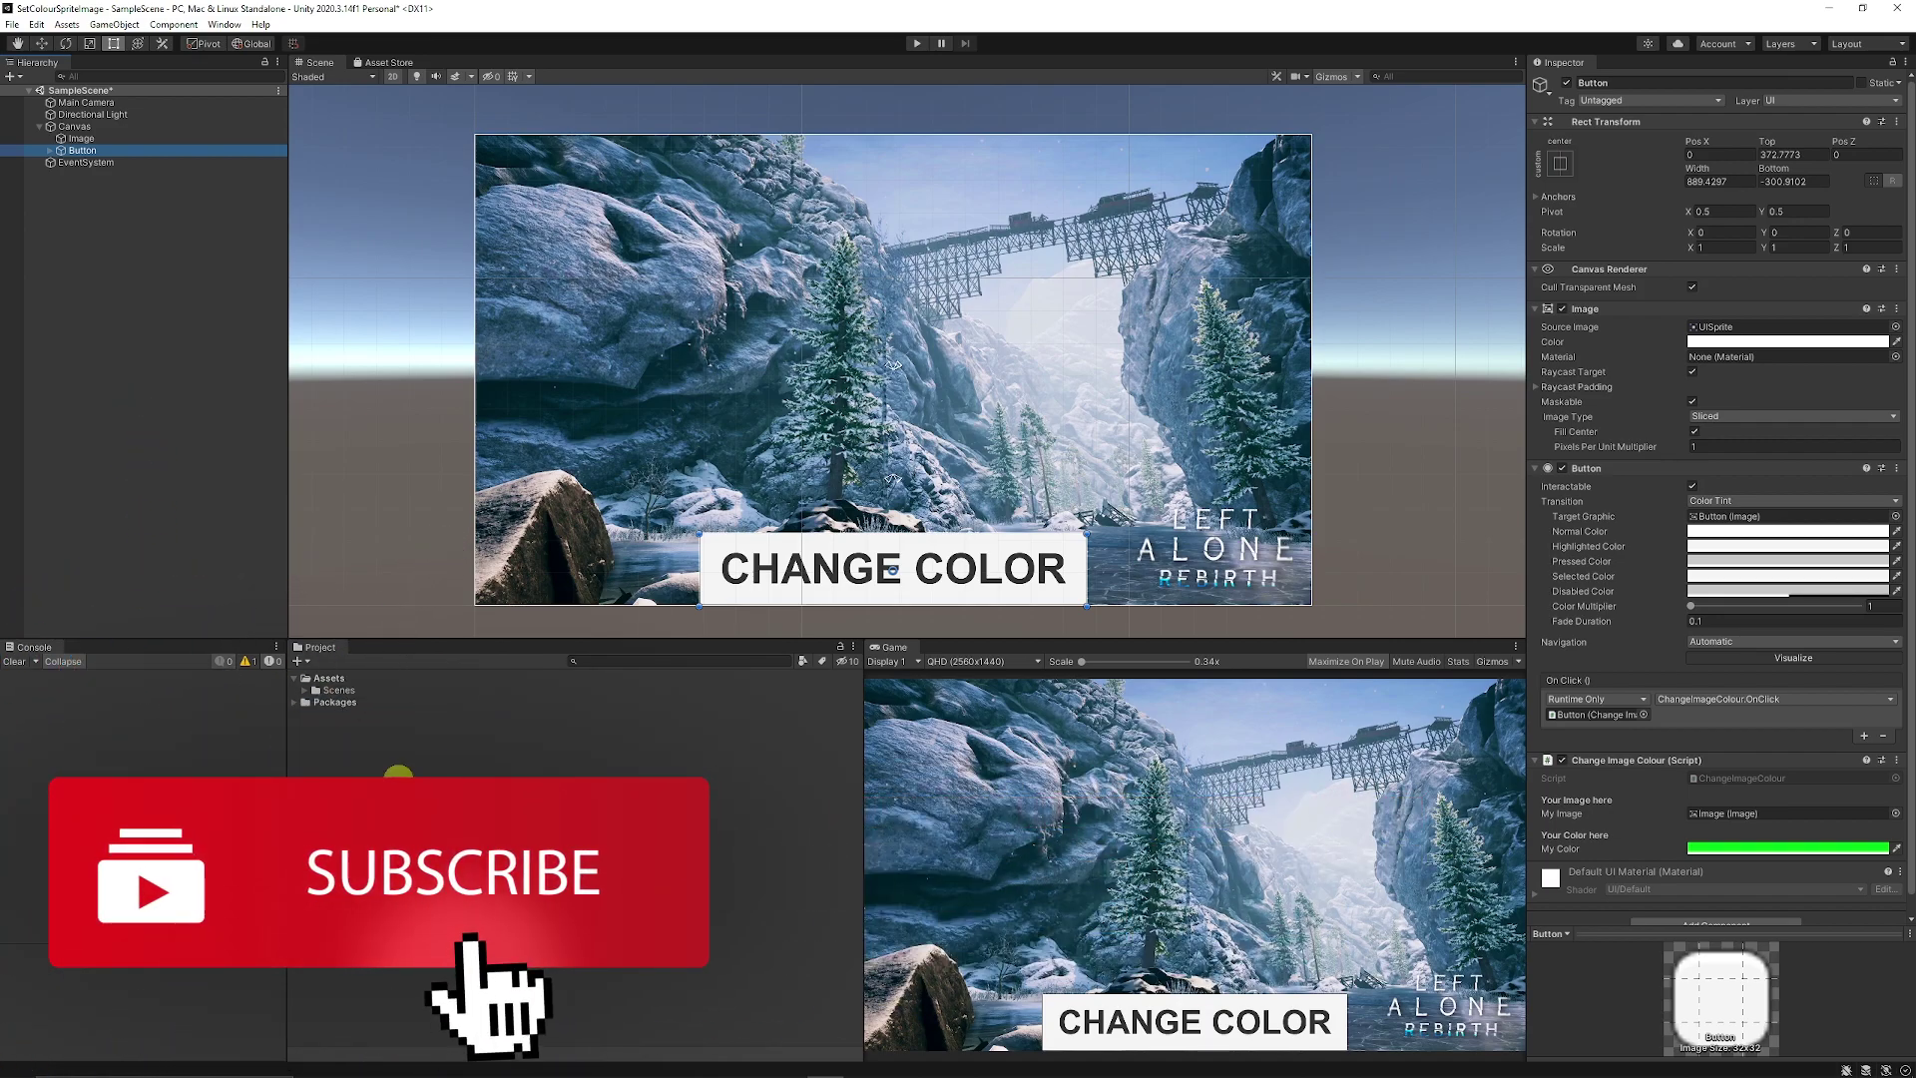
- Create a new C# script named ImageColorChange in the Project's Assets
right_click(360, 758)
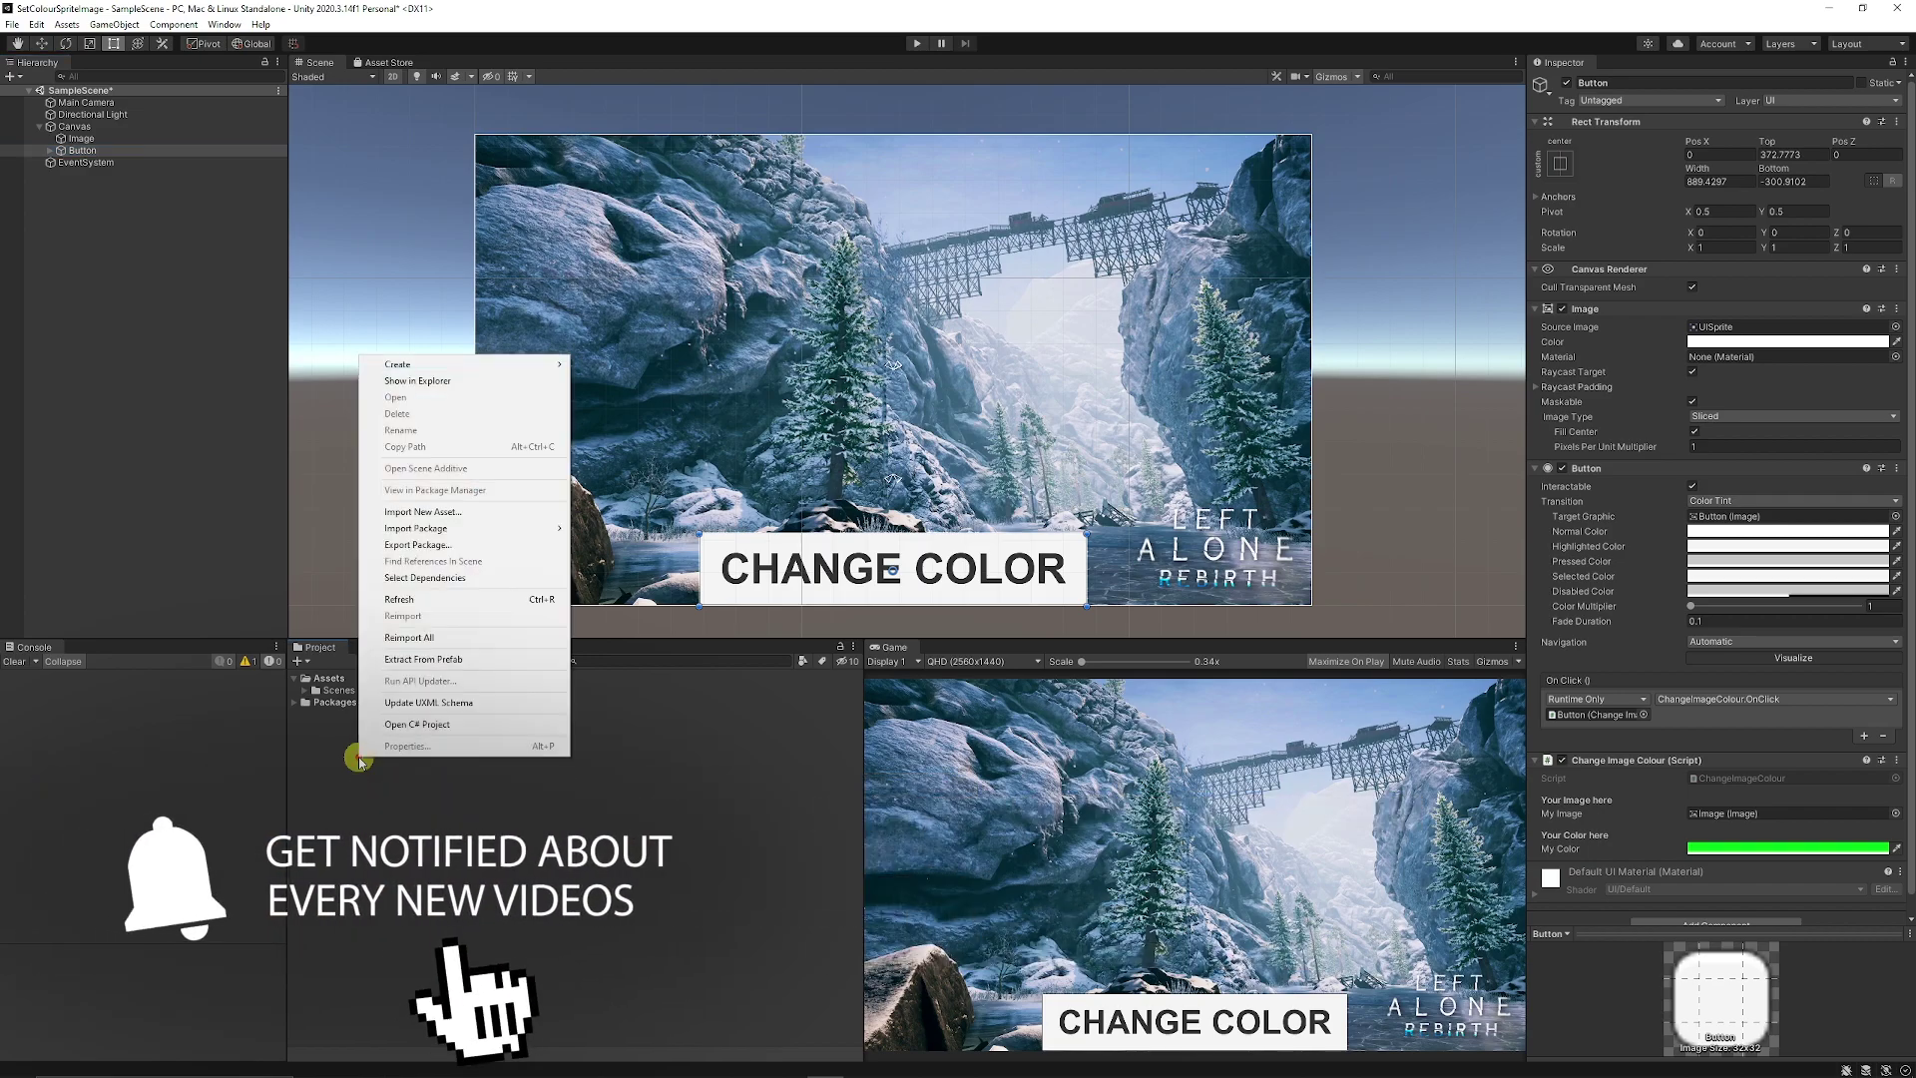
mouse_move(459, 365)
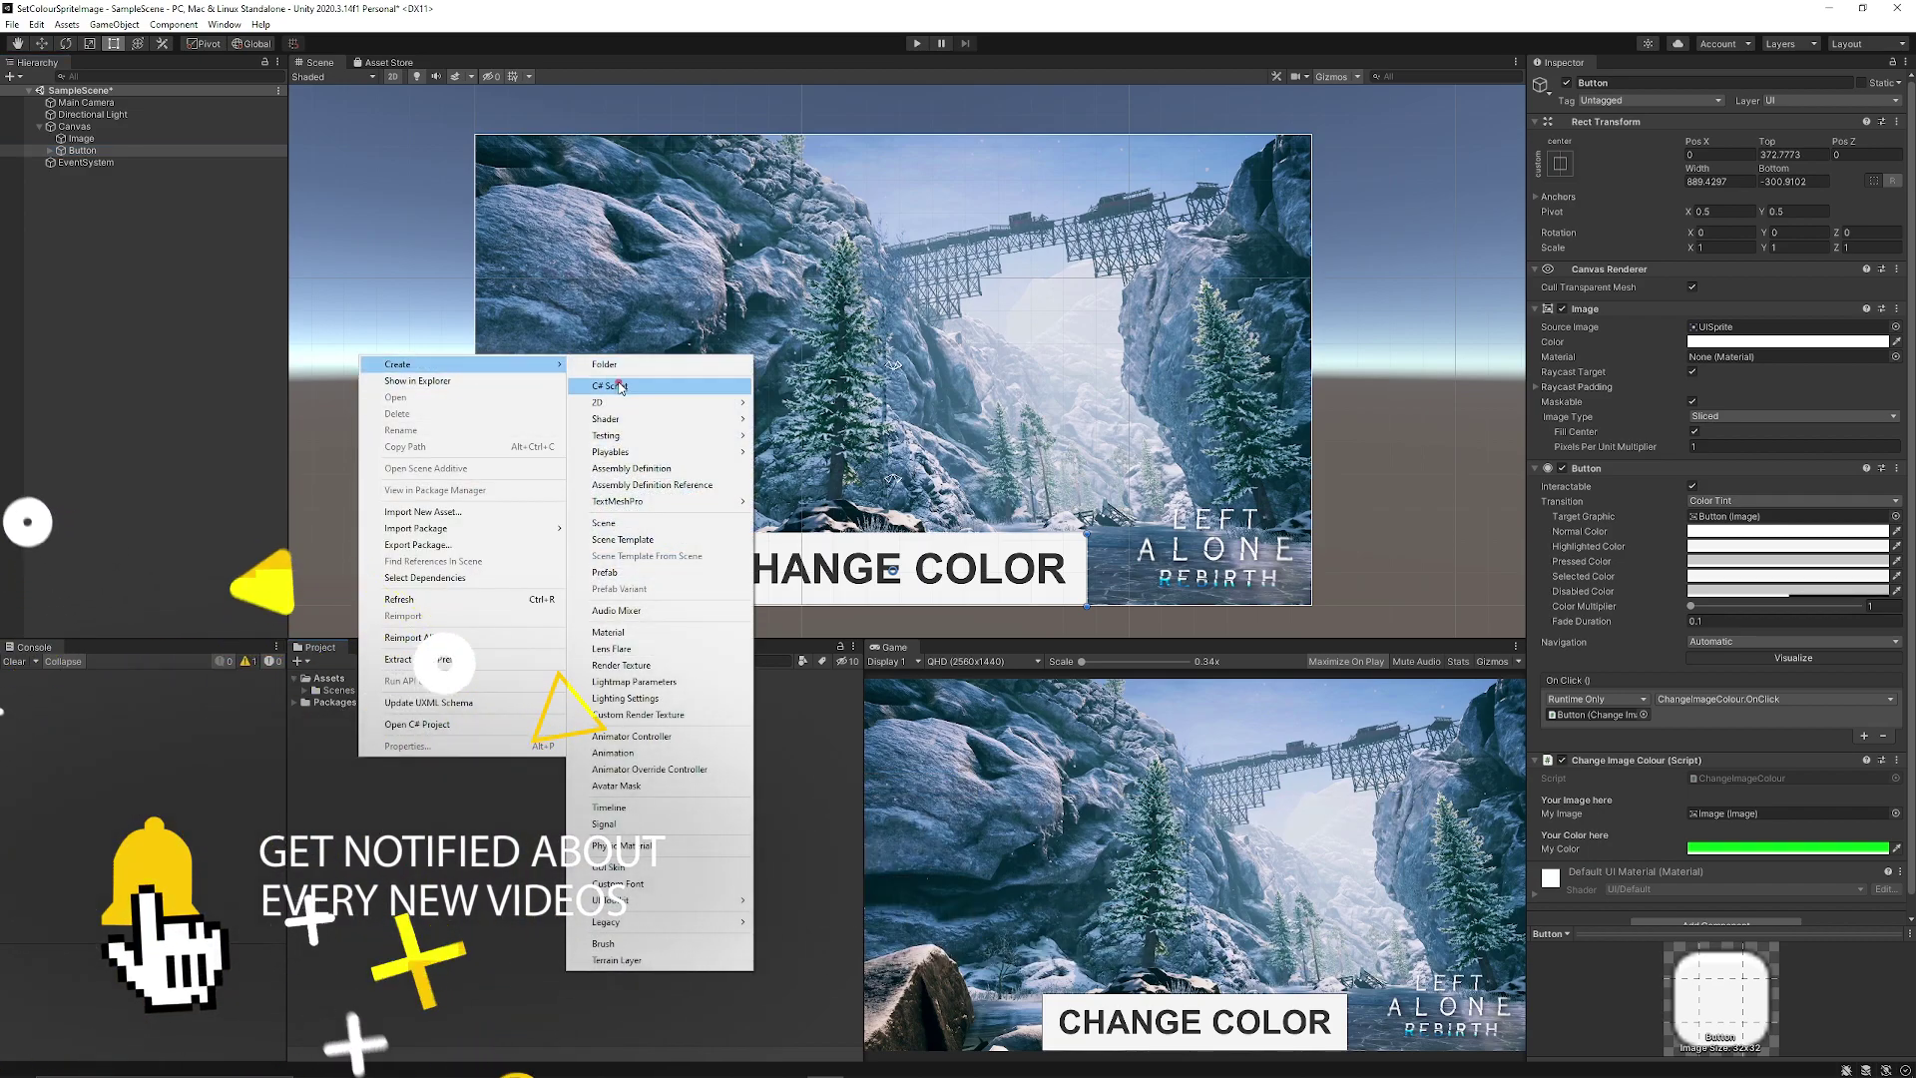
left_click(618, 387)
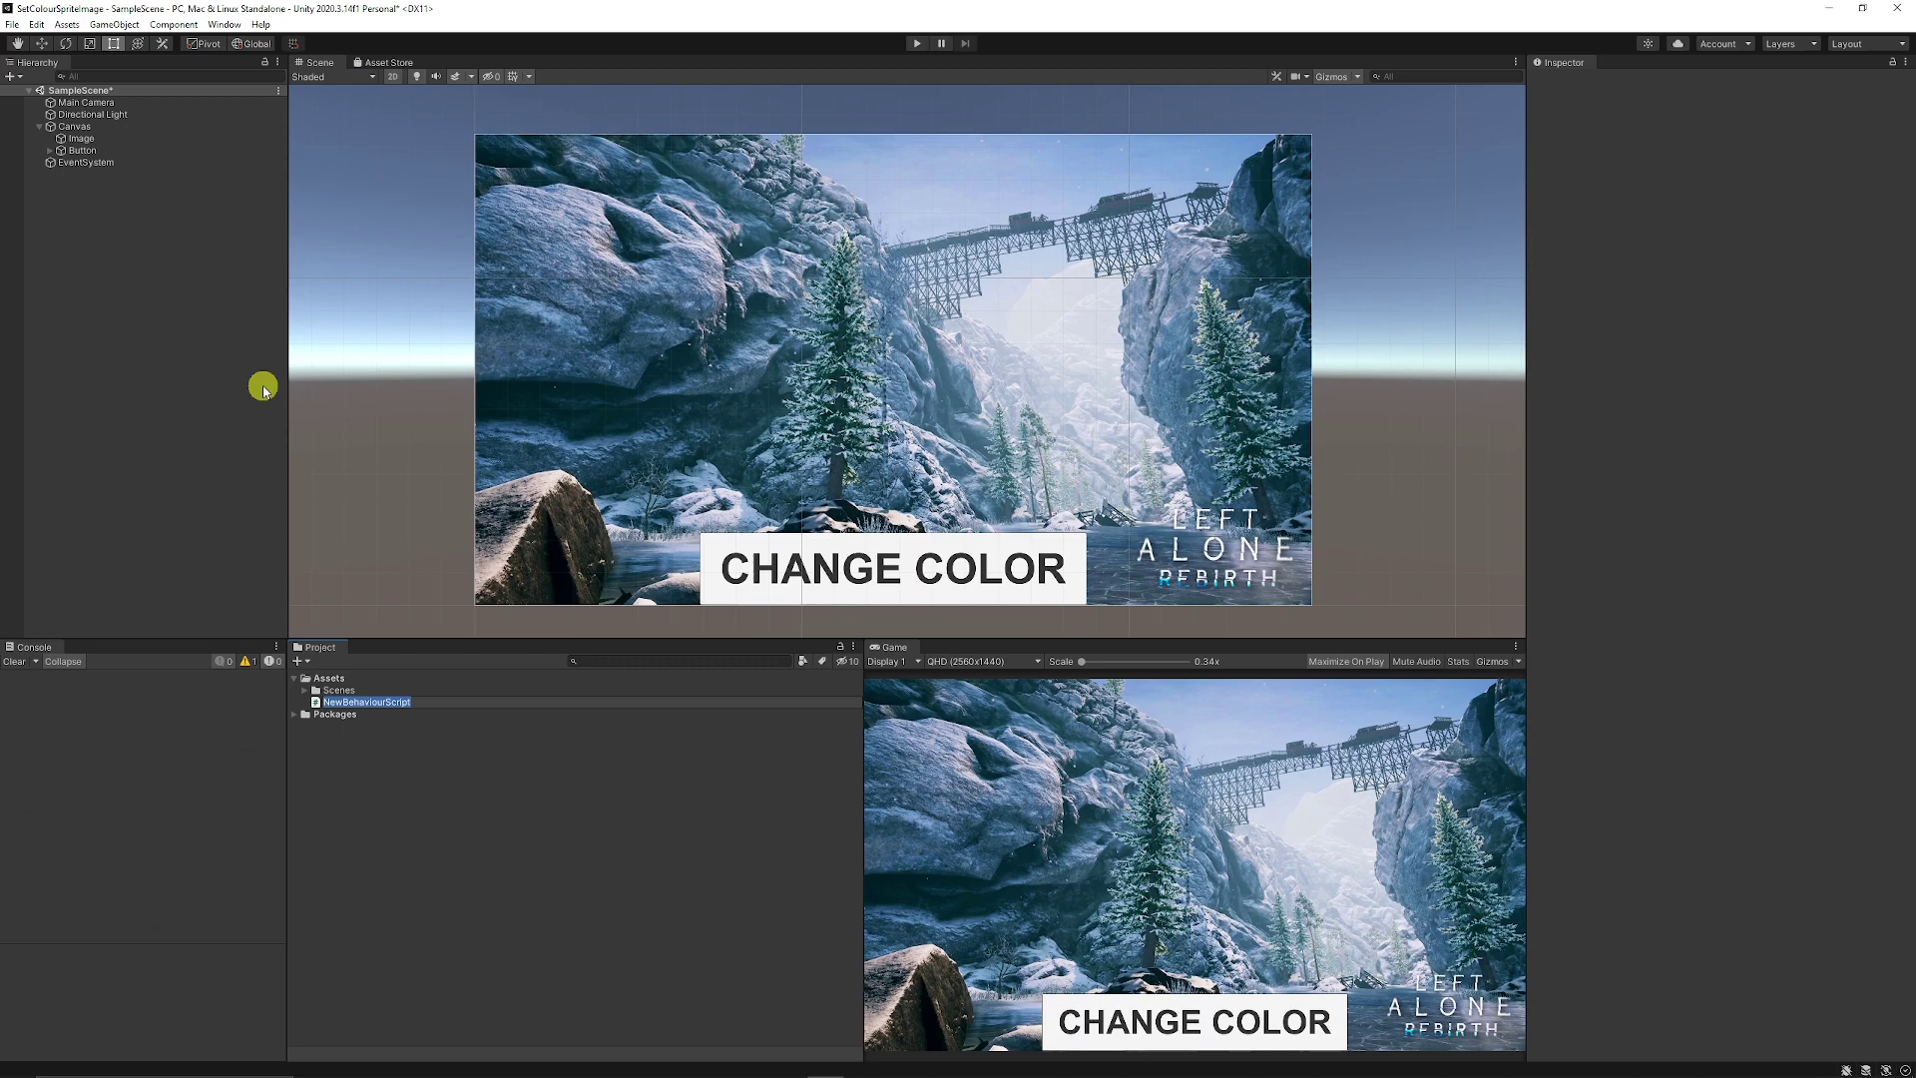
type("ImageColorChange")
key("Return")
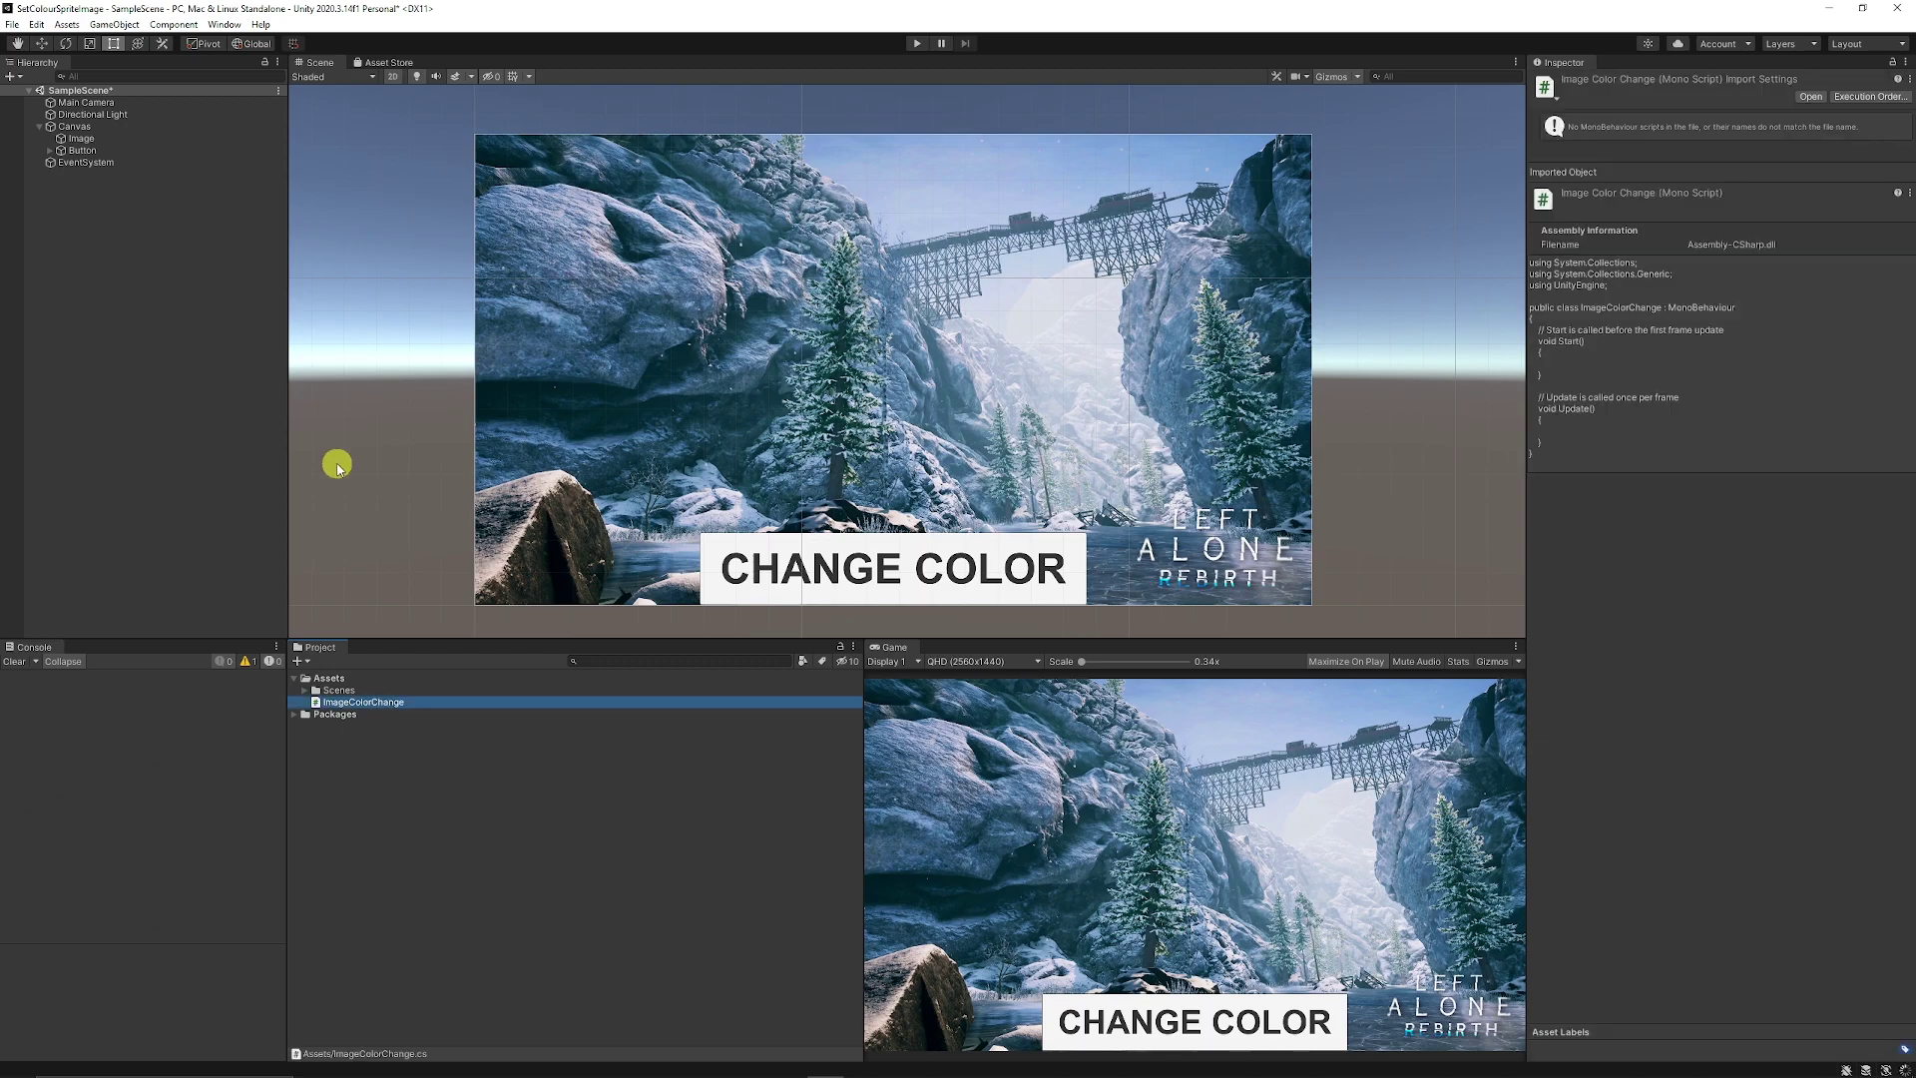
- Open ImageColorChange.cs, delete Start and Update, and declare serialized Image myImage and Color myColor
double_click(398, 703)
left_click_drag(119, 363, 51, 214)
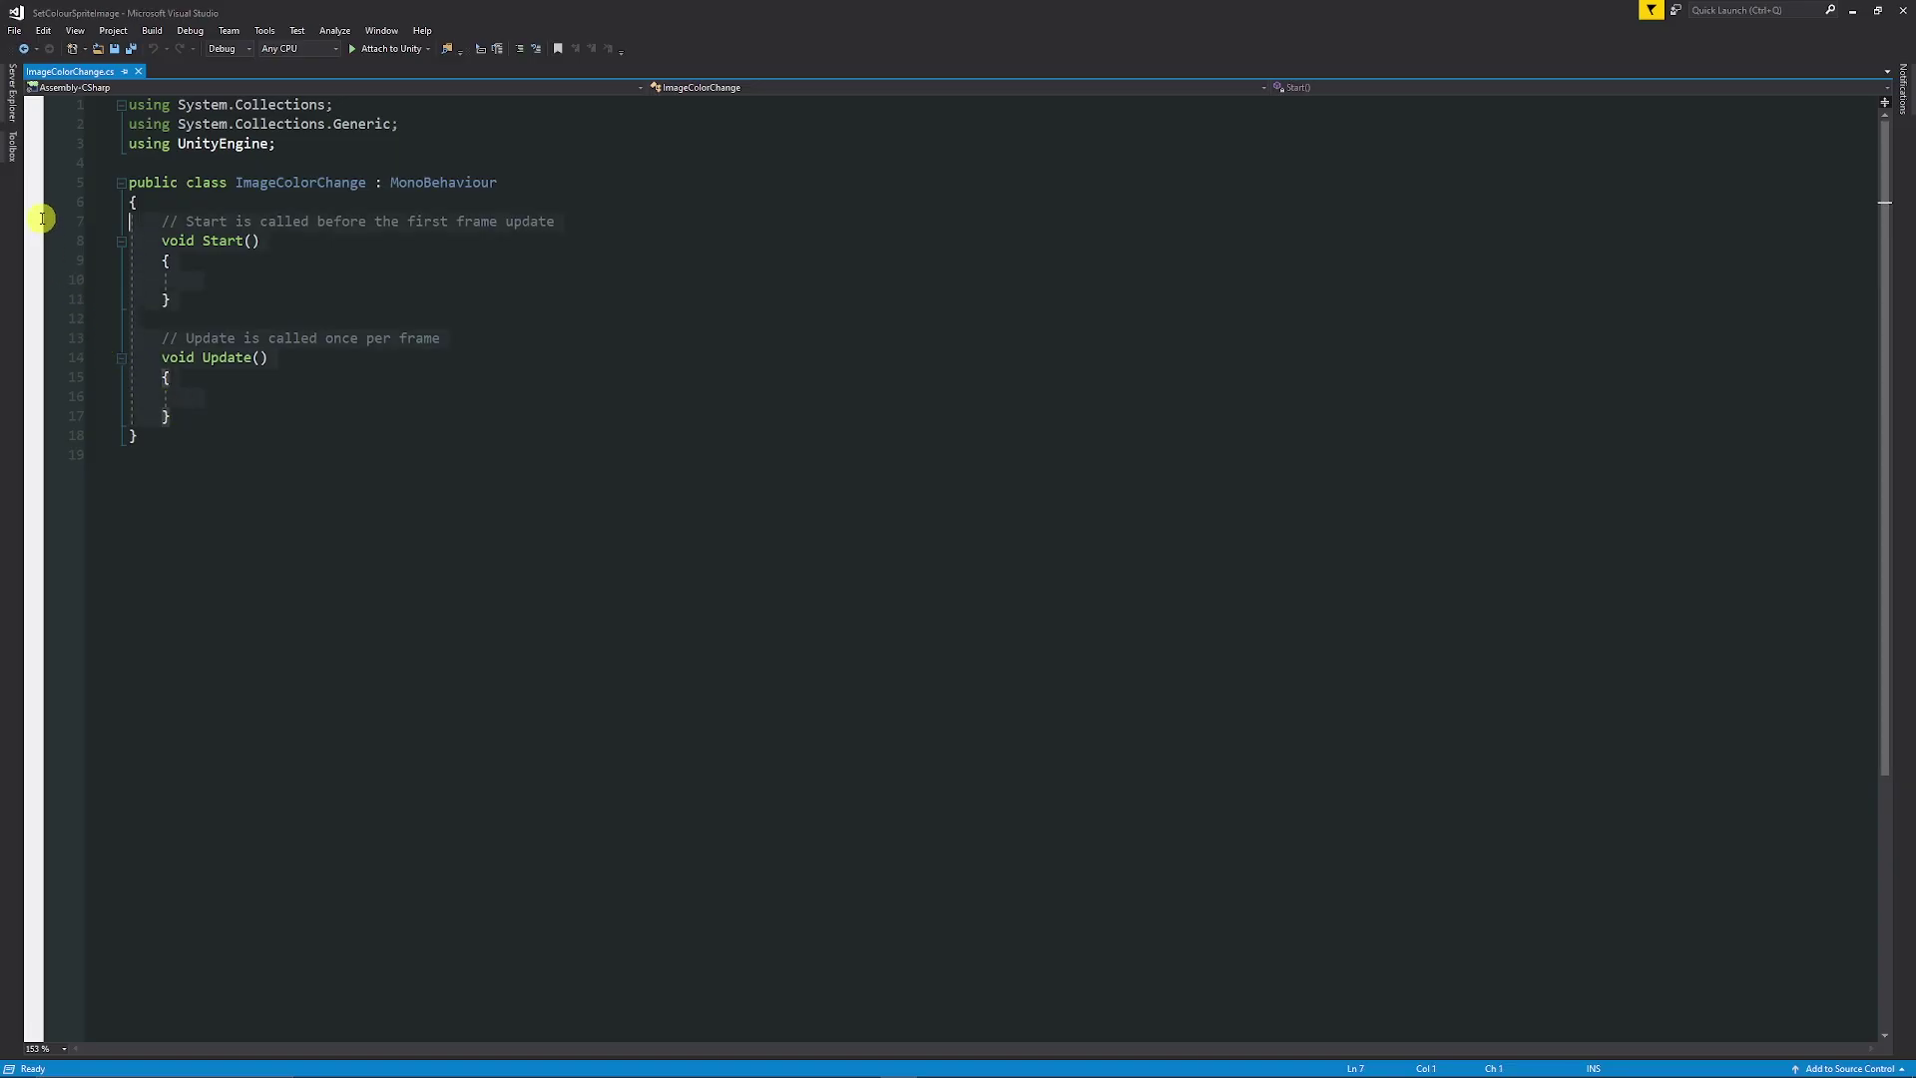
key("Delete")
left_click(294, 144)
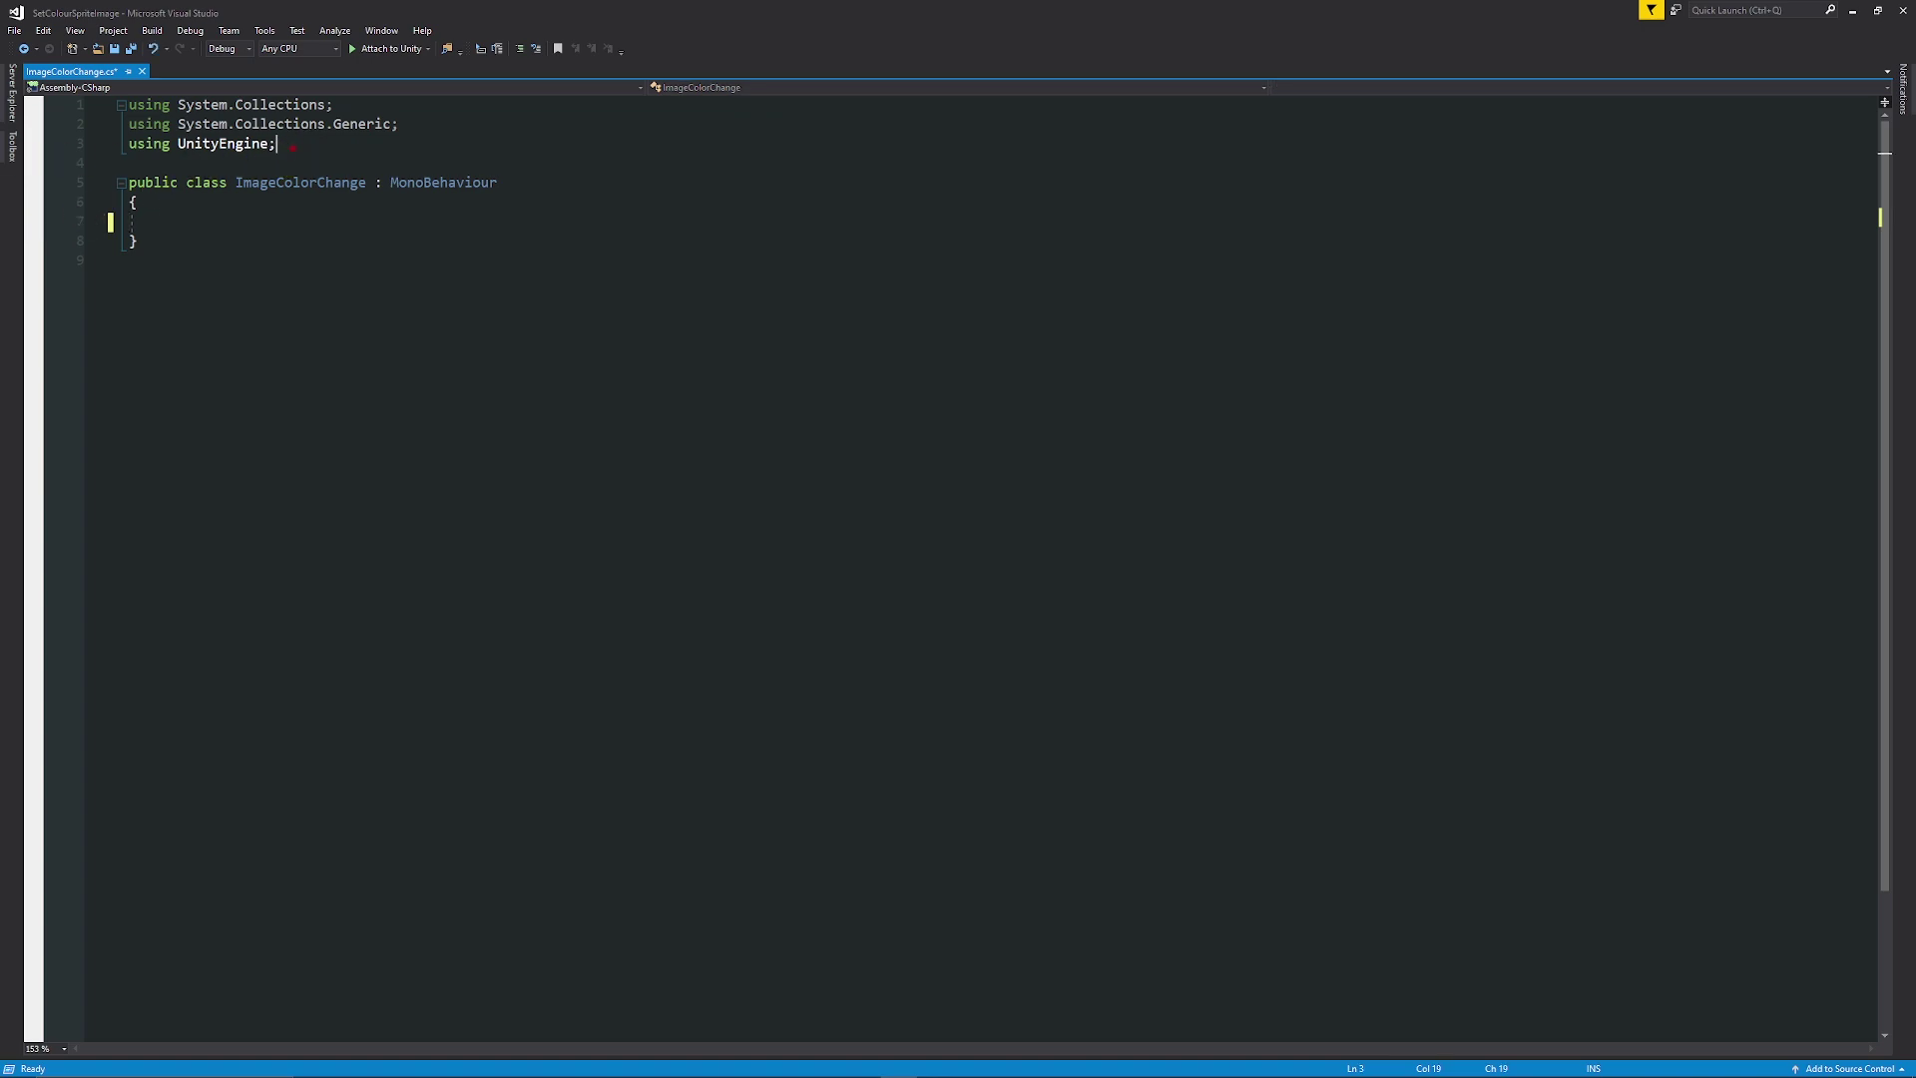
key("Return")
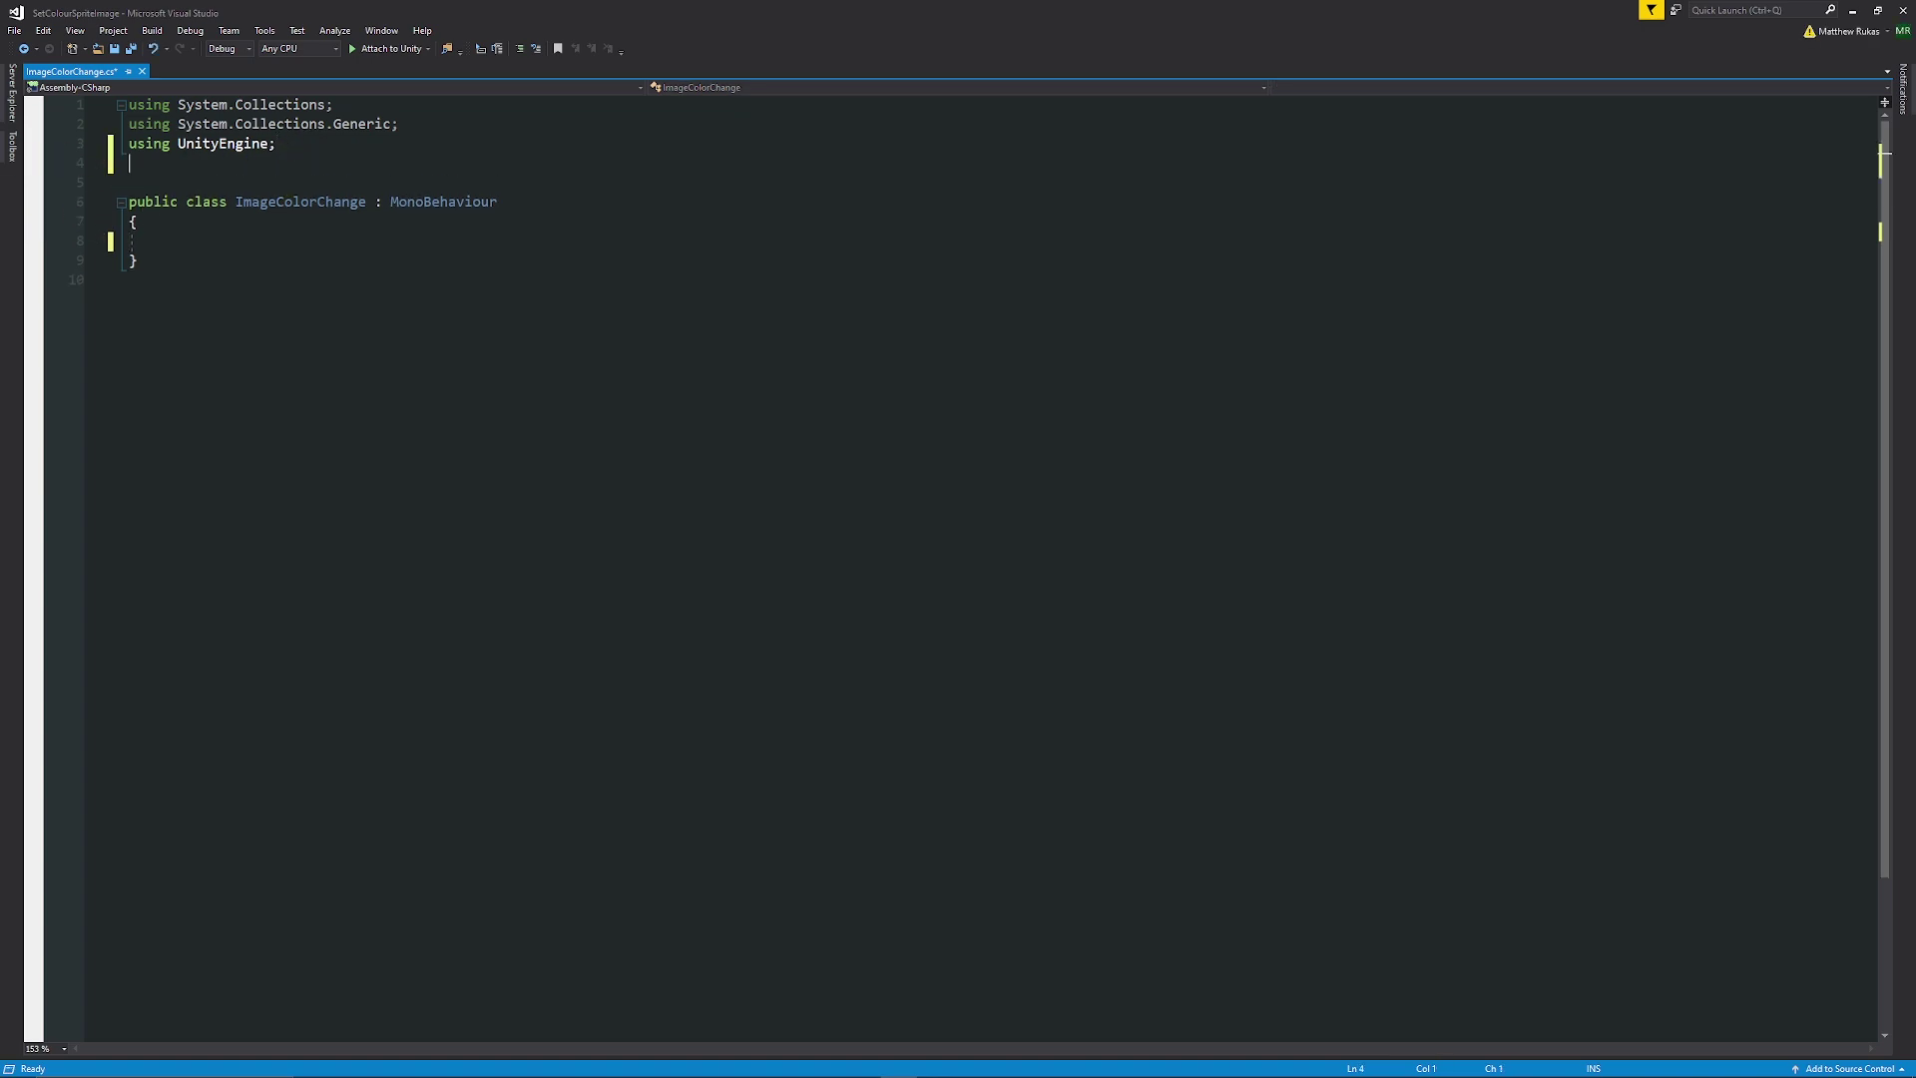
type("using ")
type("Unityeng.UI;")
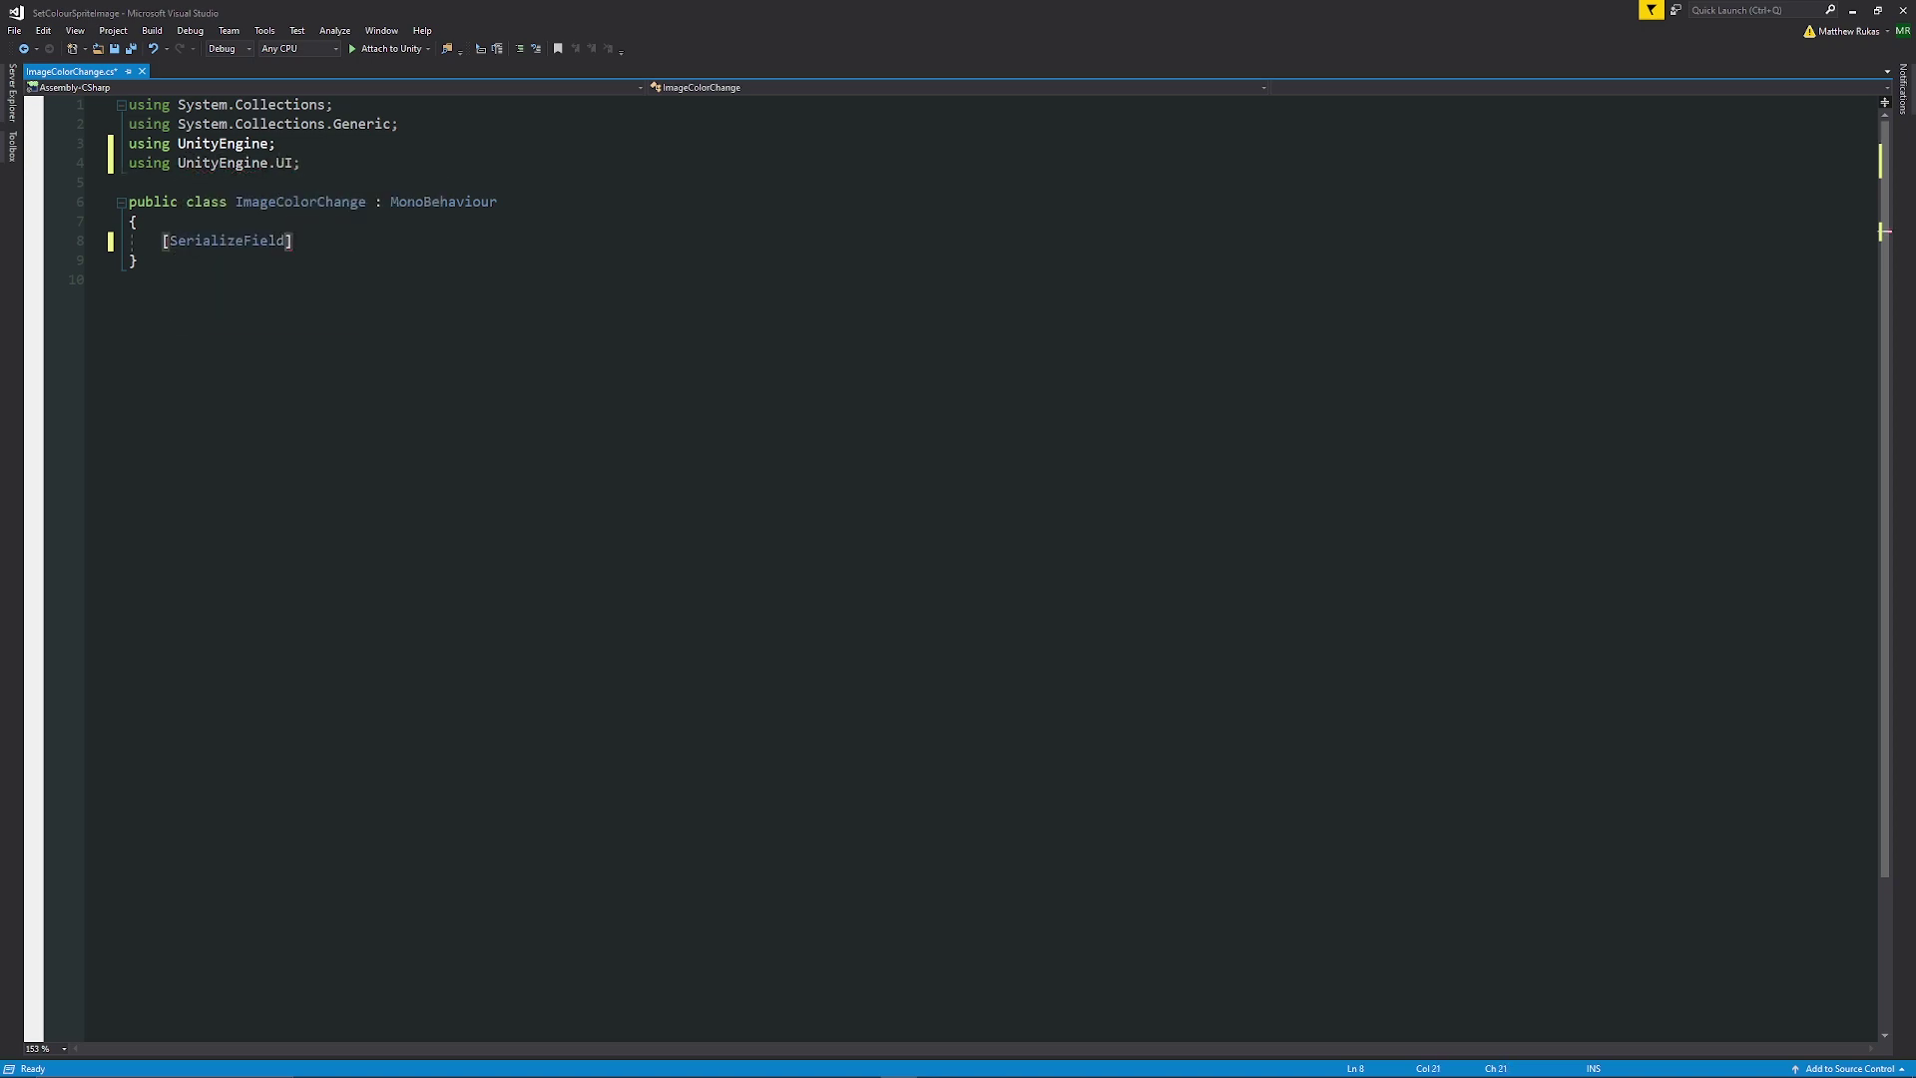
type(" private Image m")
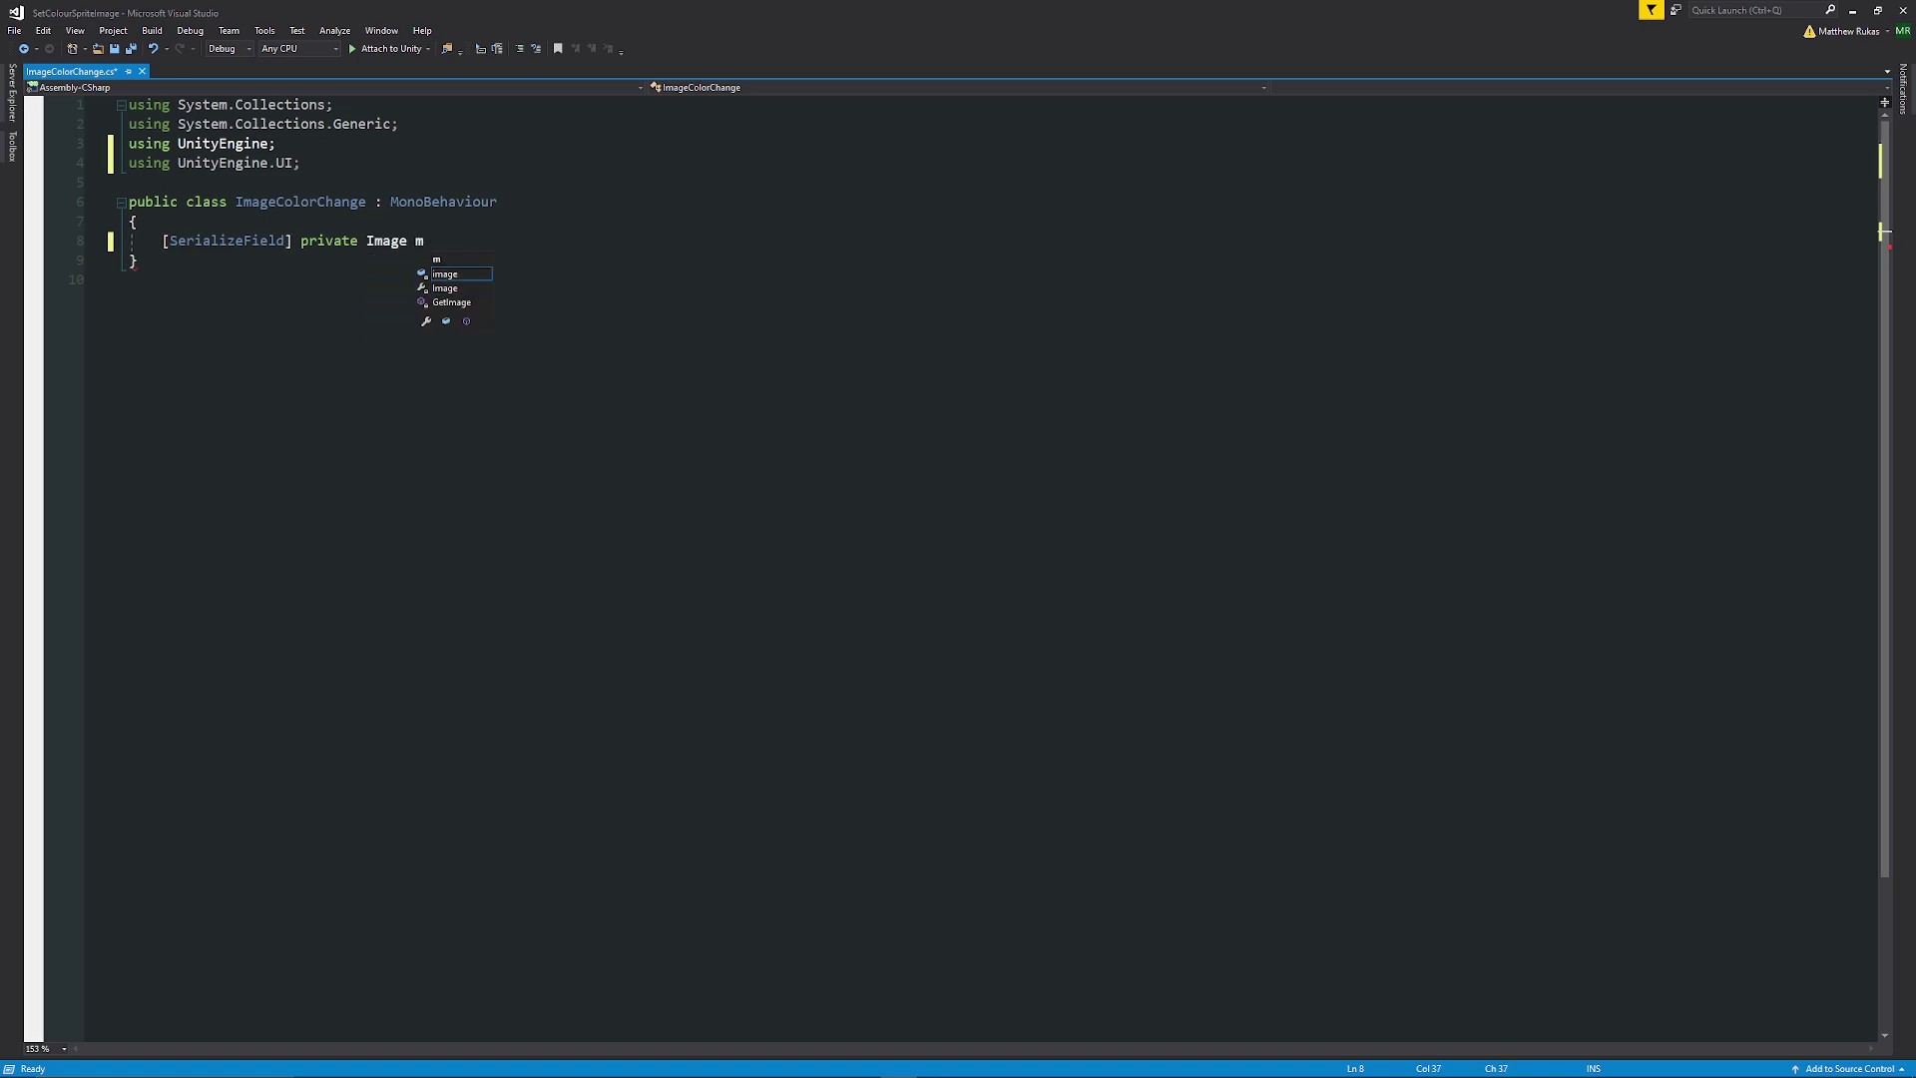
type("yImage;")
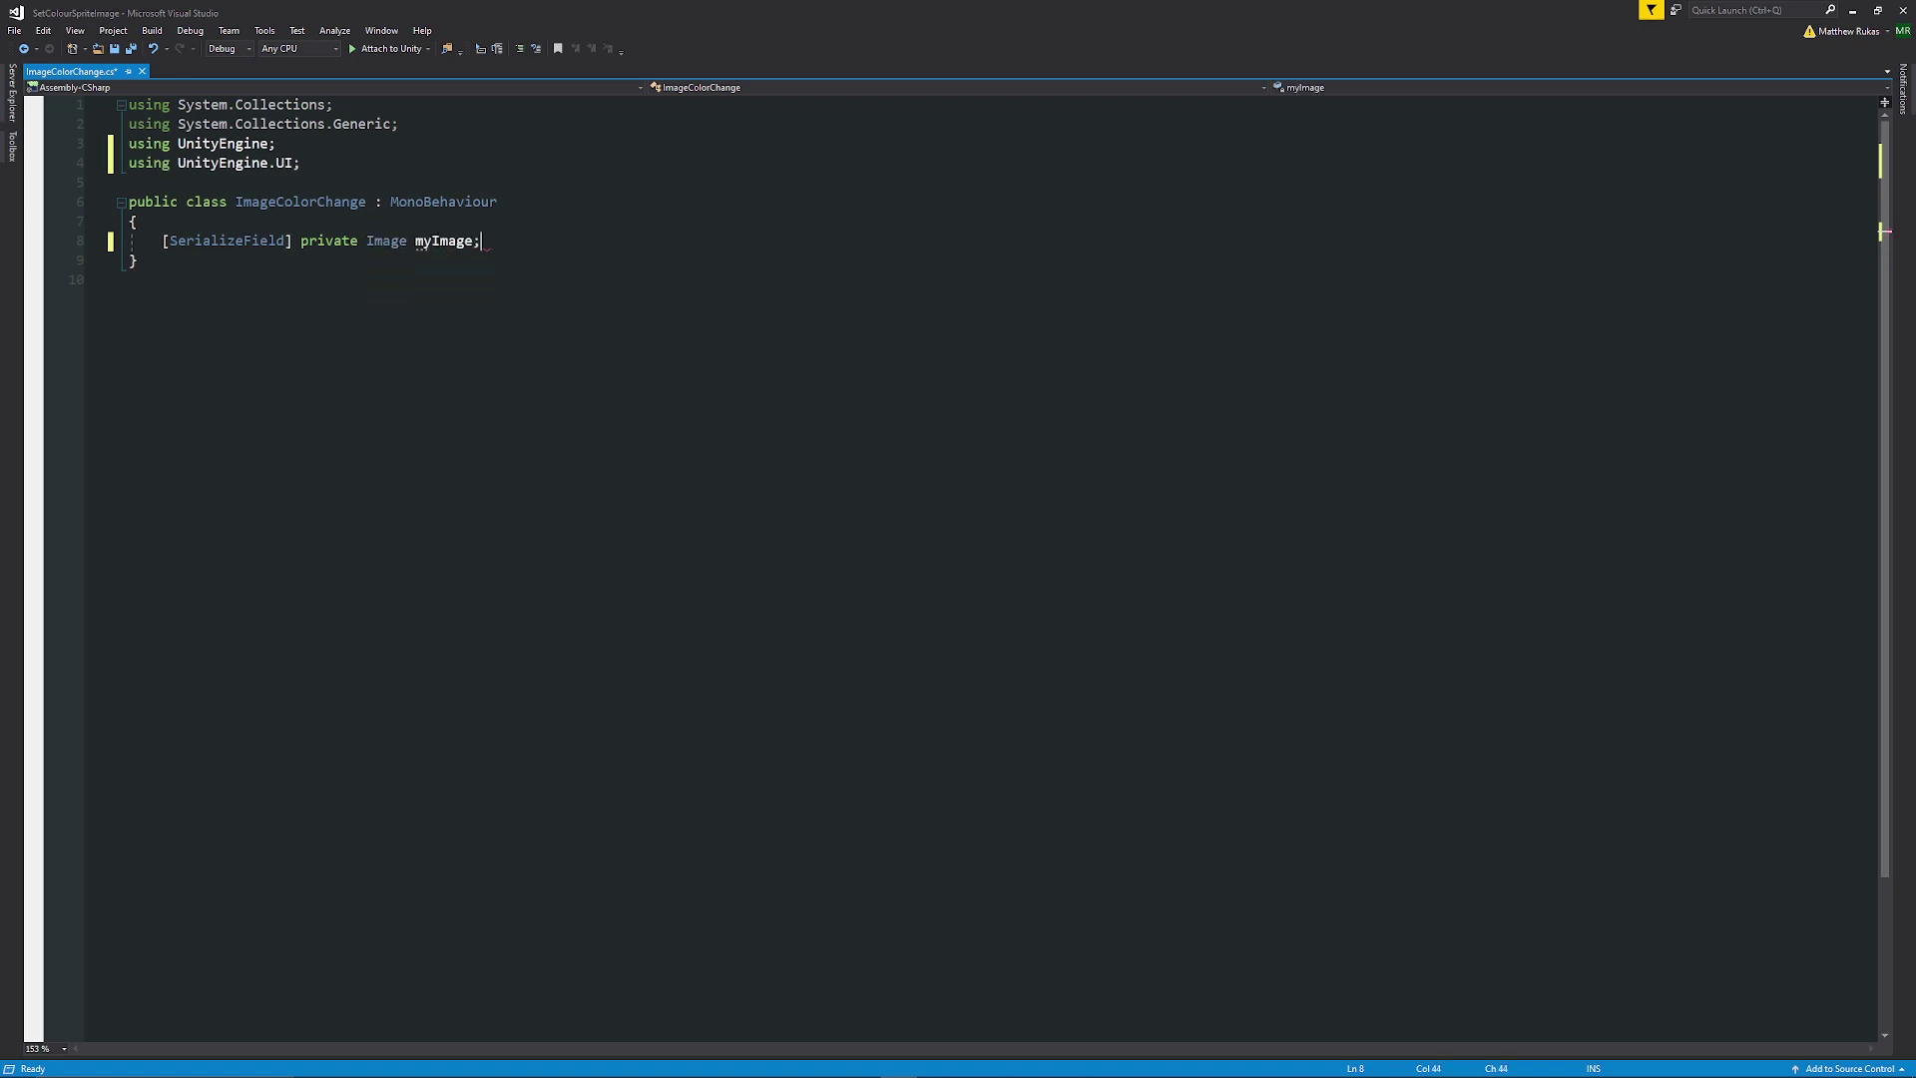
key("Return")
key("Return")
type("[ser")
key("Tab")
type("] ")
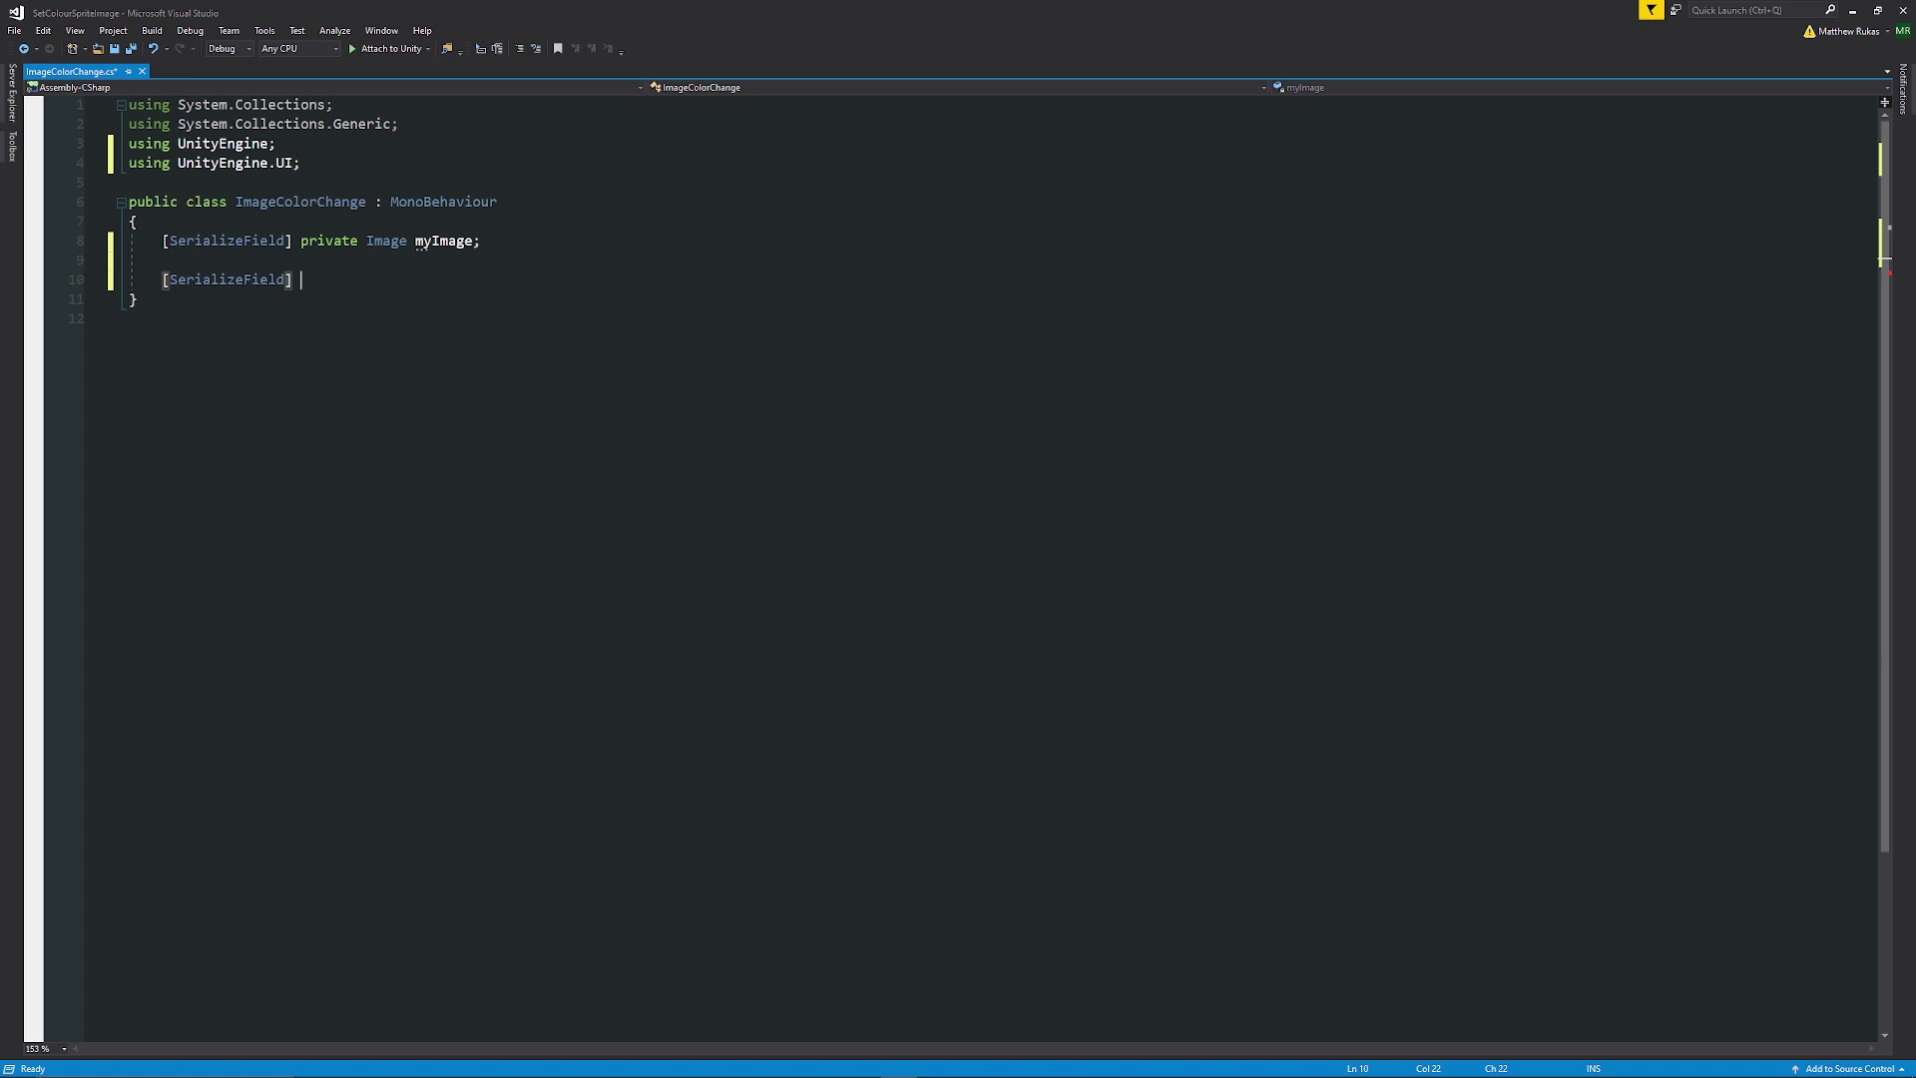
type("private Color")
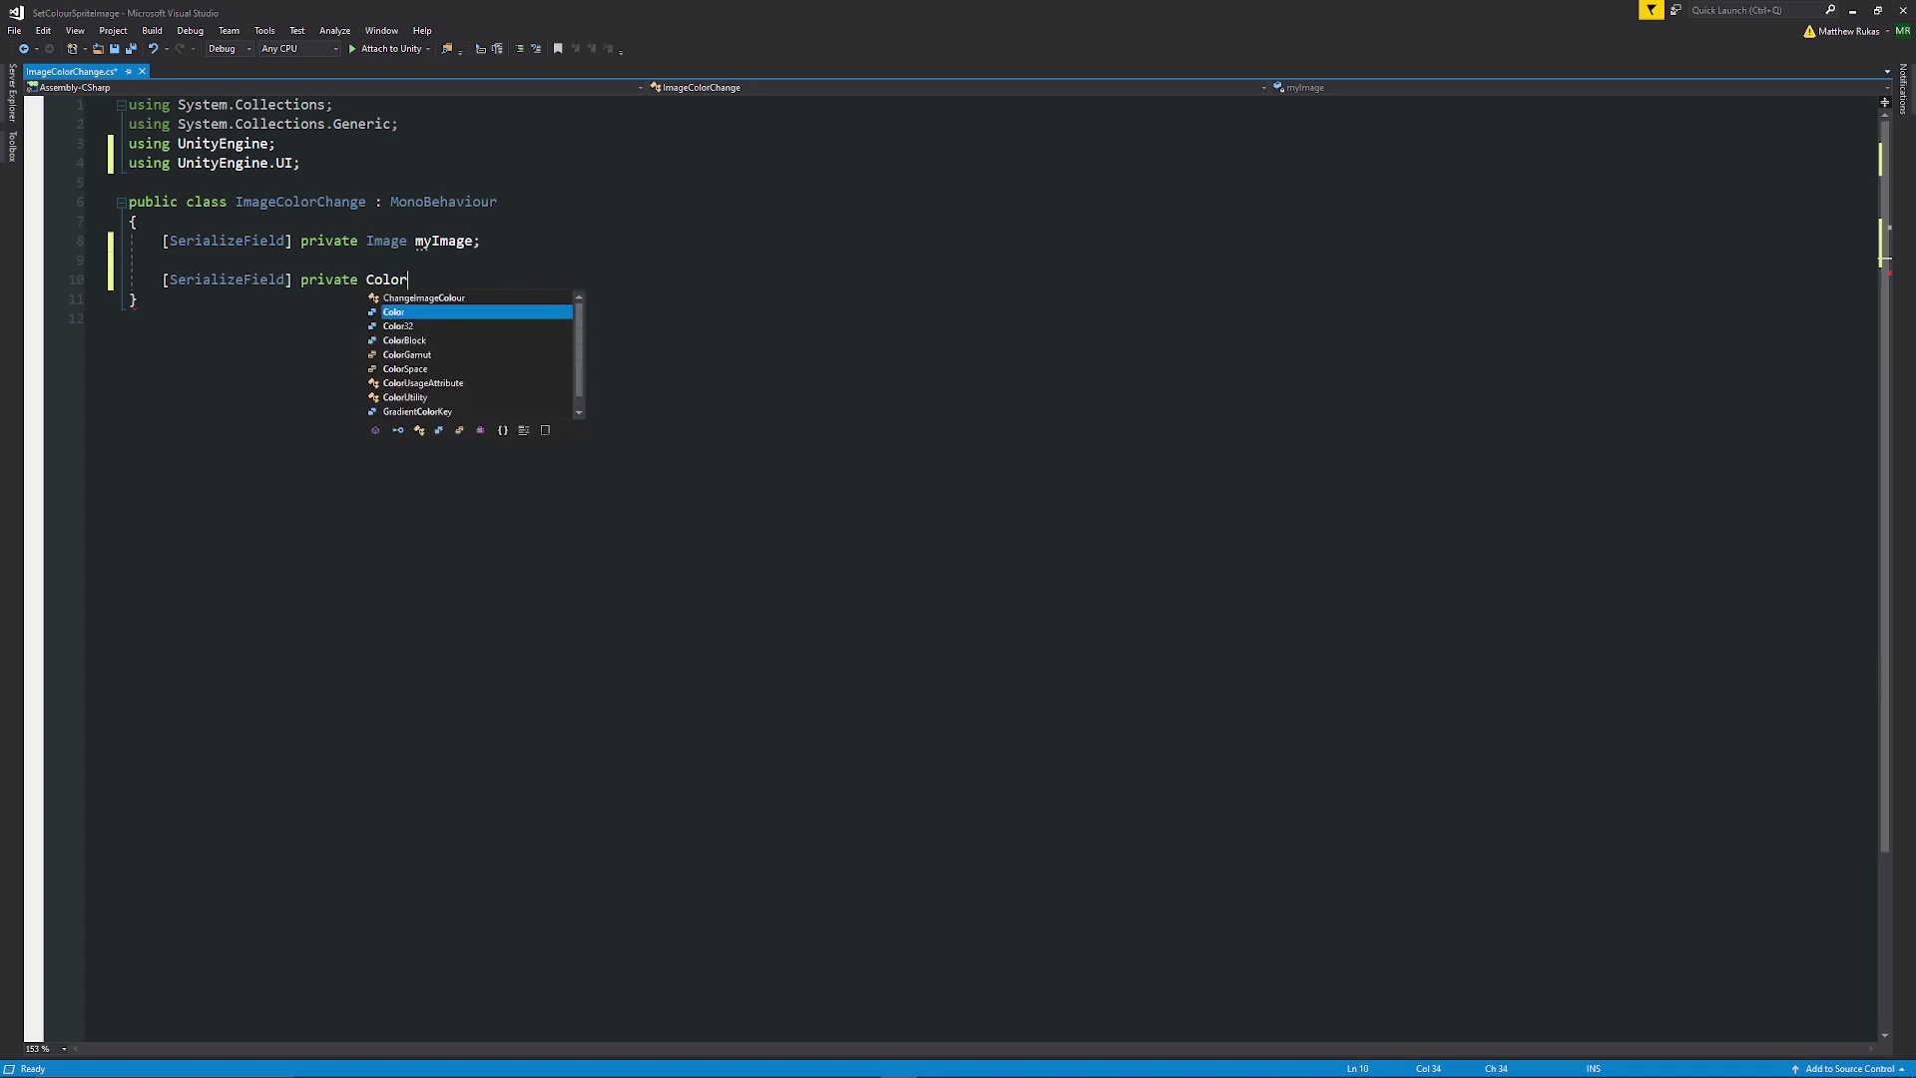
type(" myColor;")
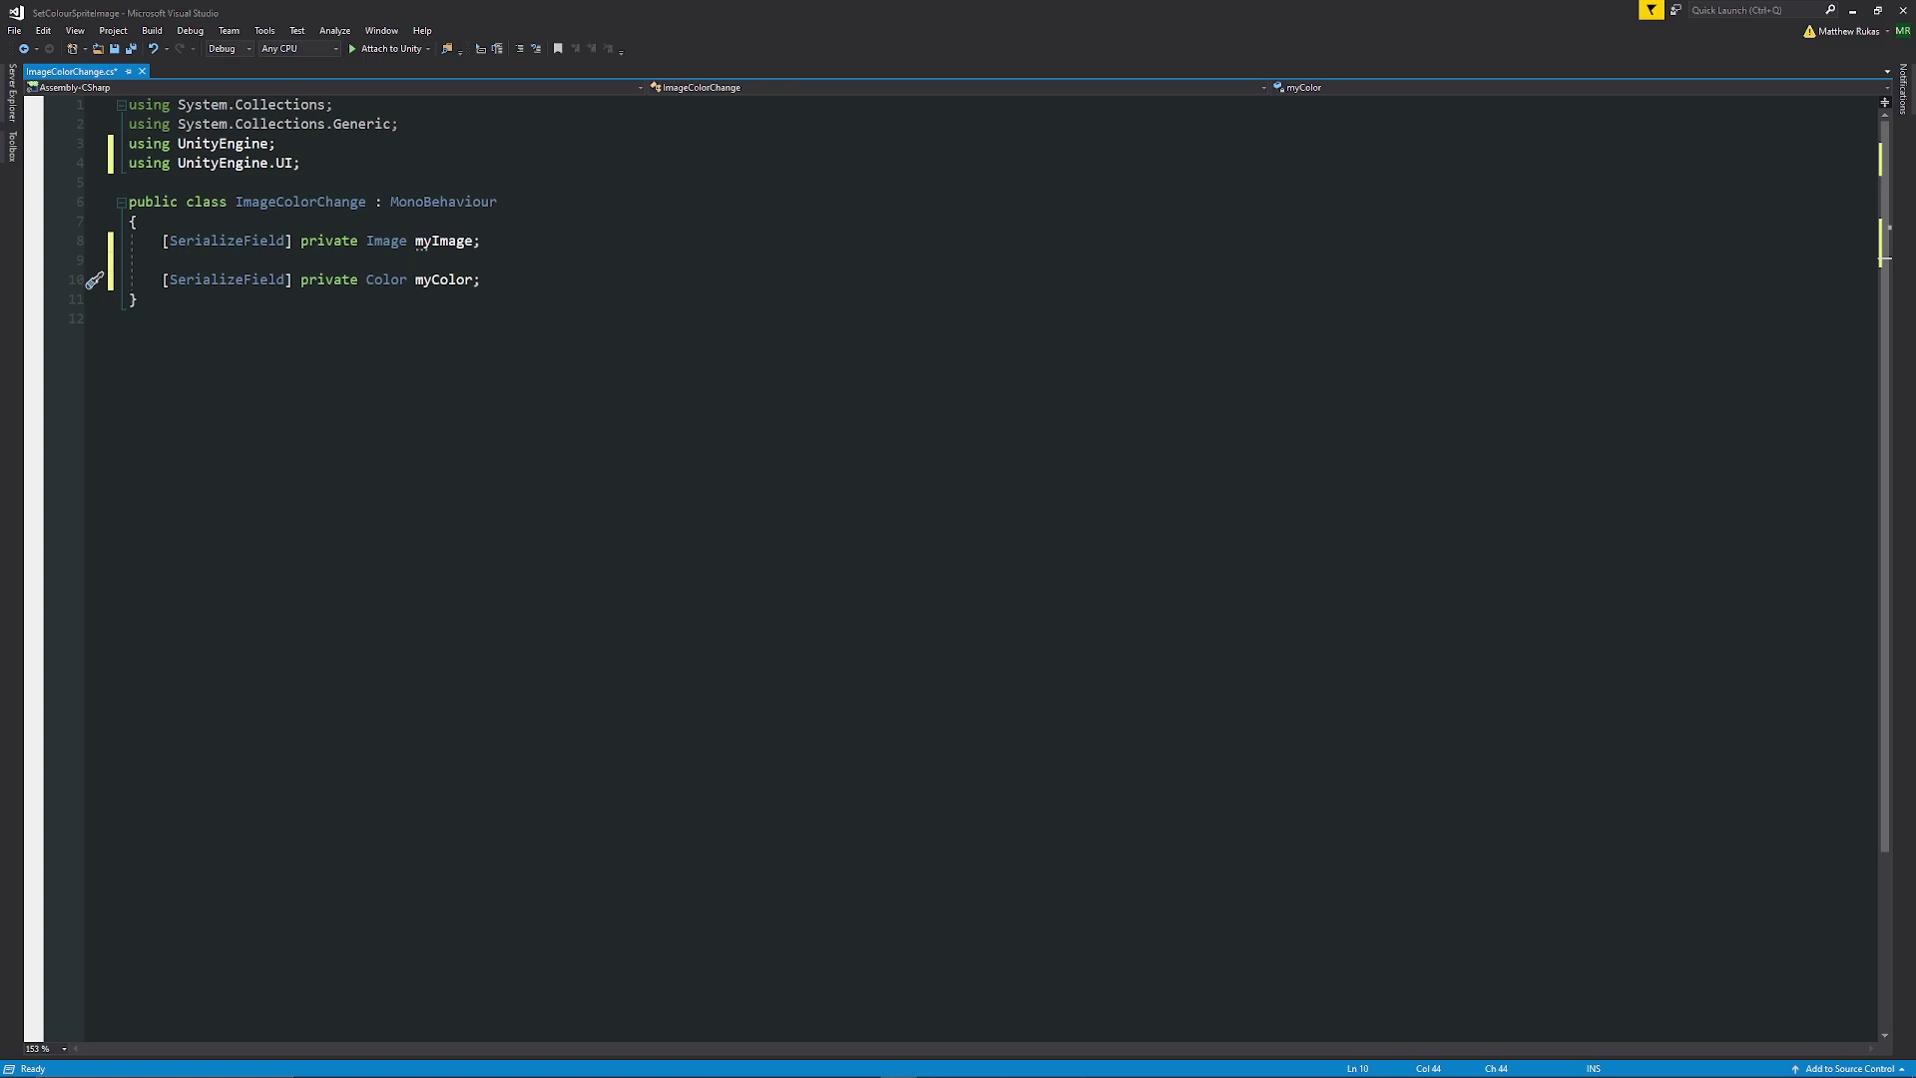
- Add a private Start() method that sets myColor.a = 1
key("Return")
key("Return")
type("priva")
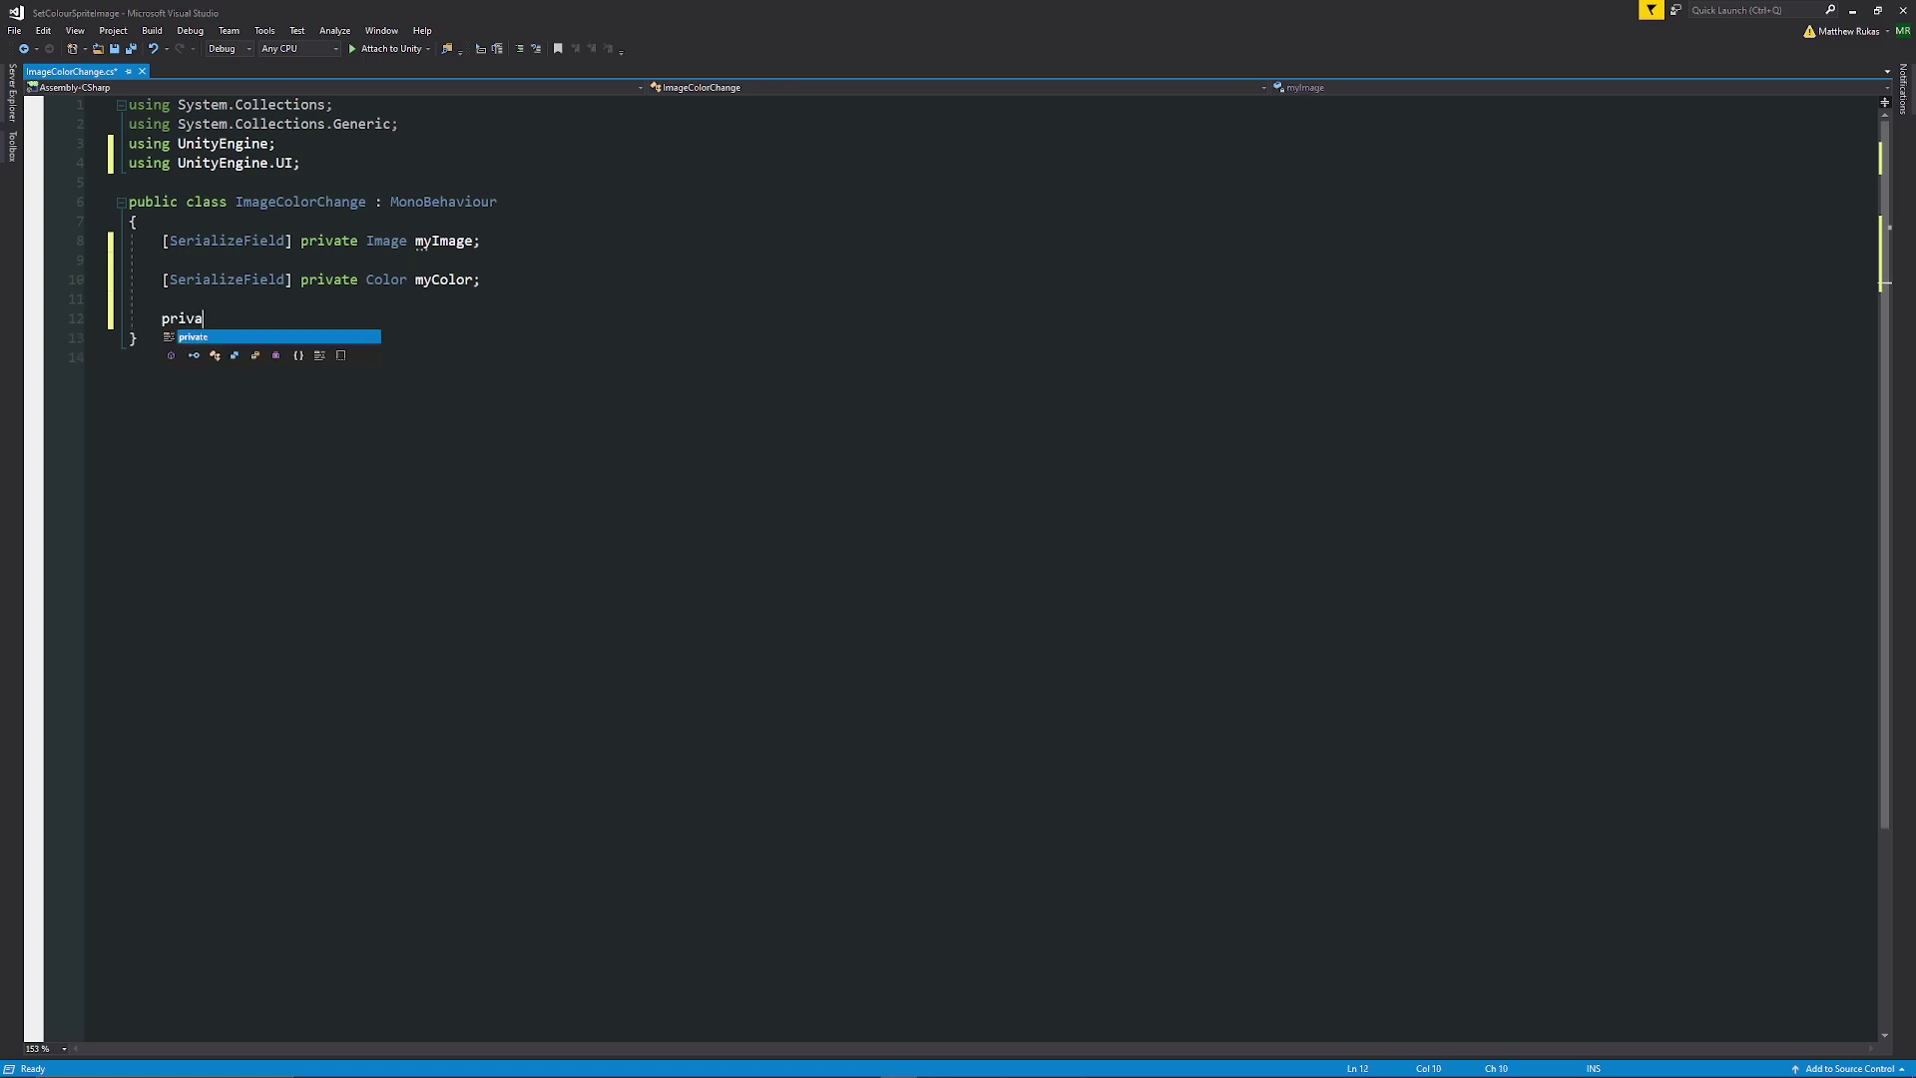
type("te void Start()     {         ")
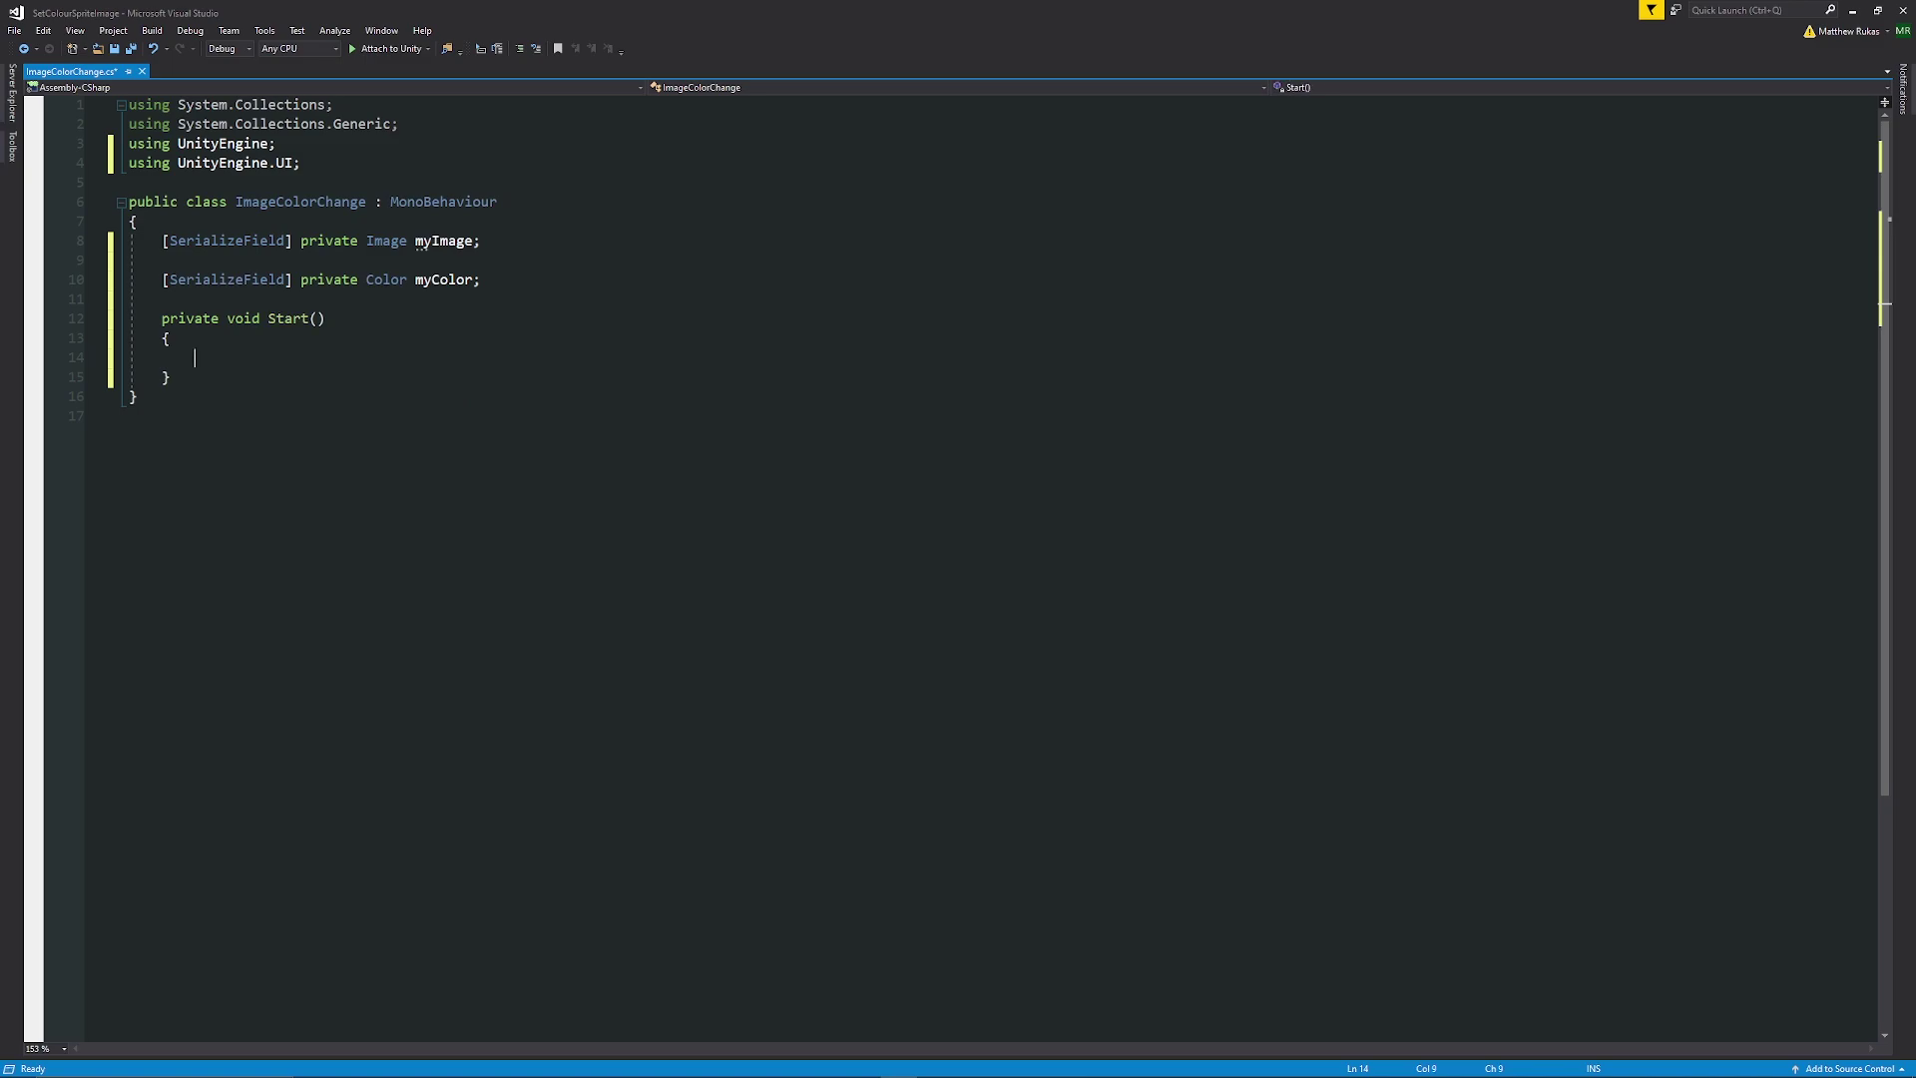
type("myColor.a")
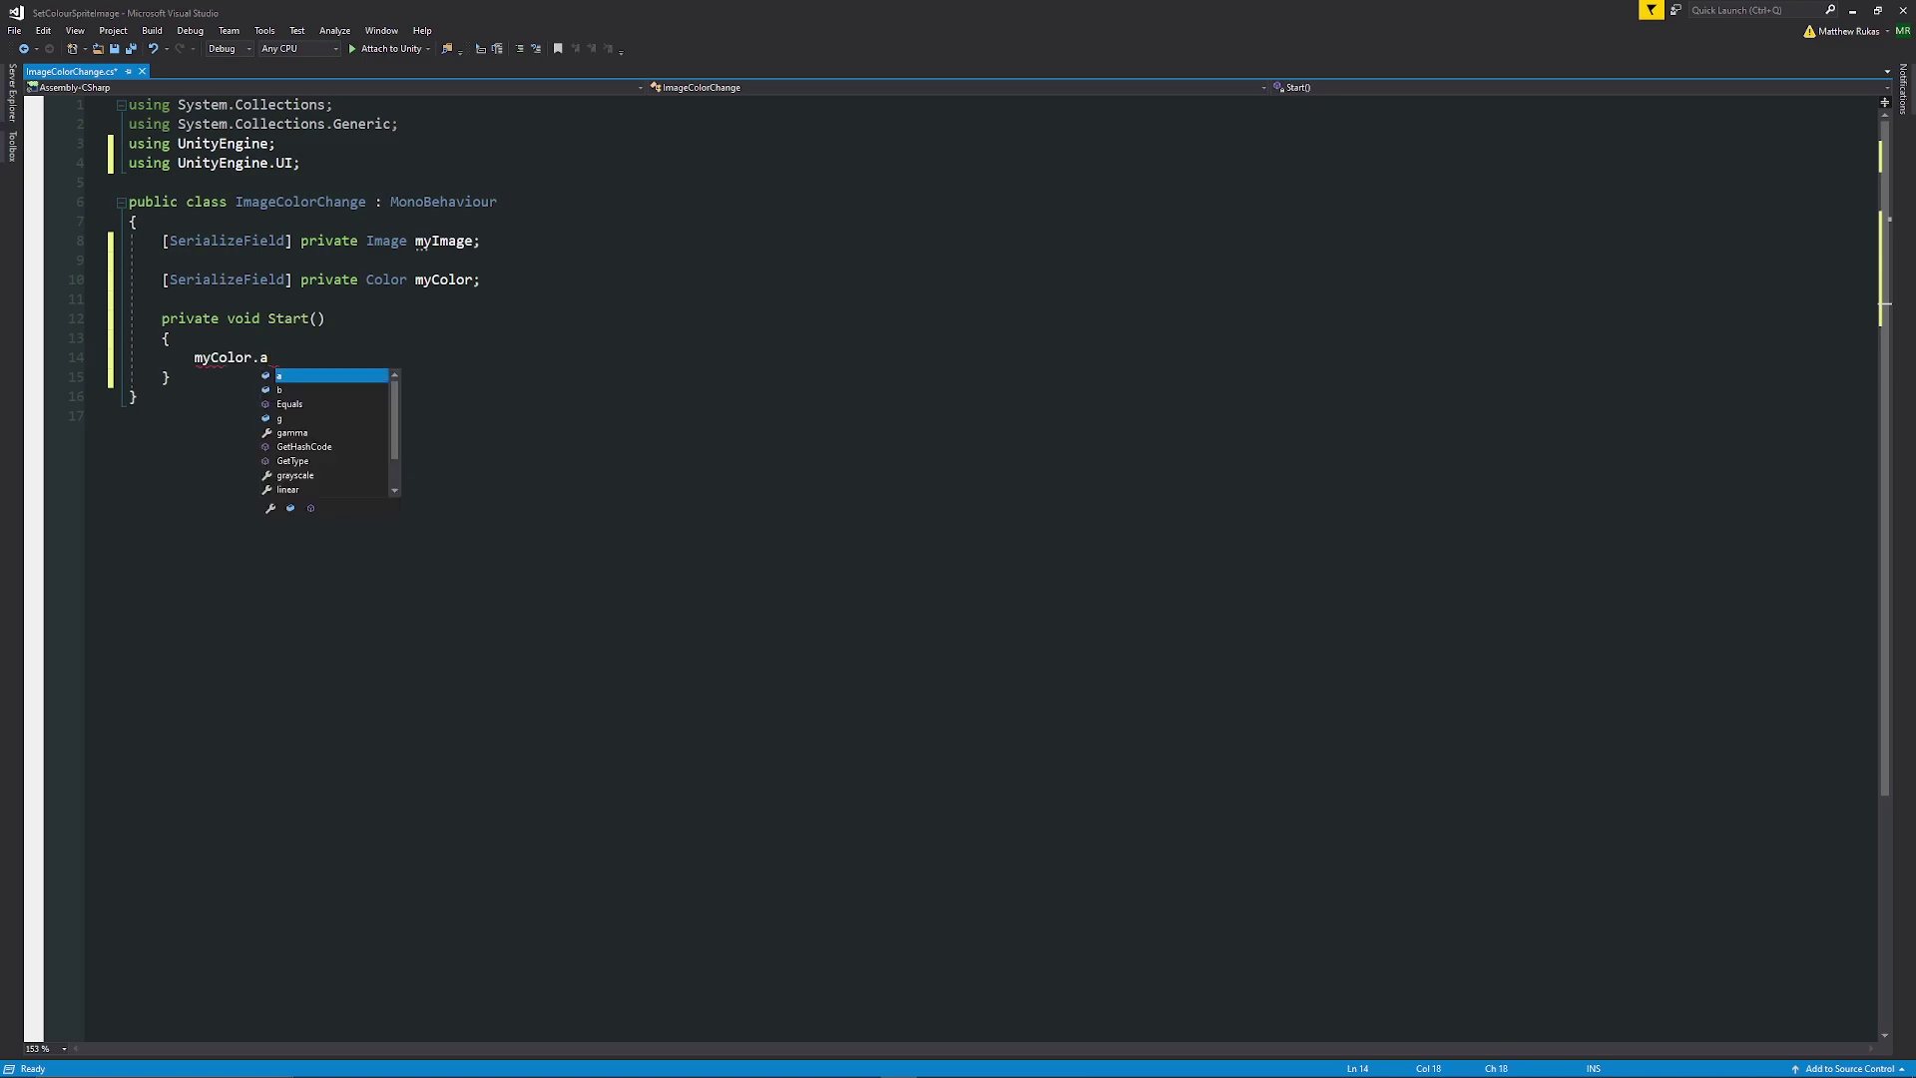
key("Escape")
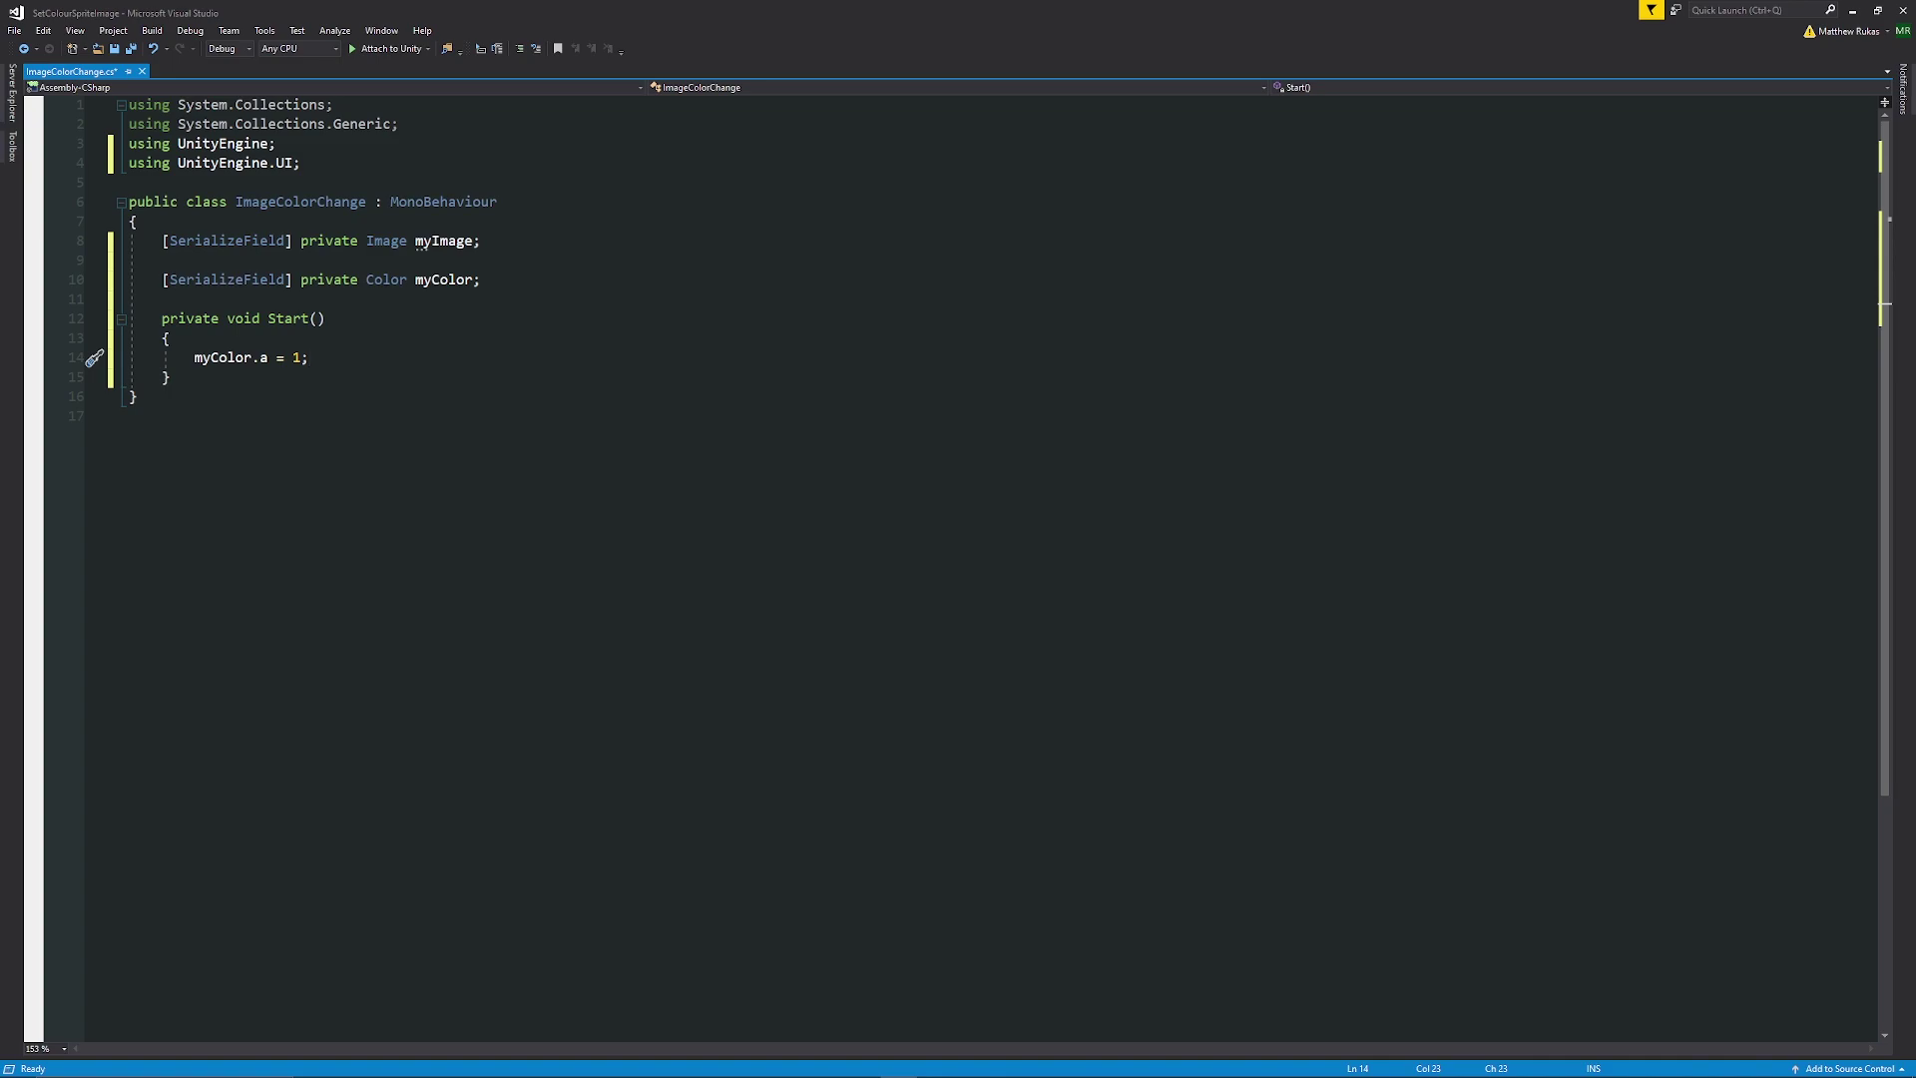
- Add public OnClick() assigning myImage.color = myColor, and save the script
key("Return")
key("Return")
type("pu")
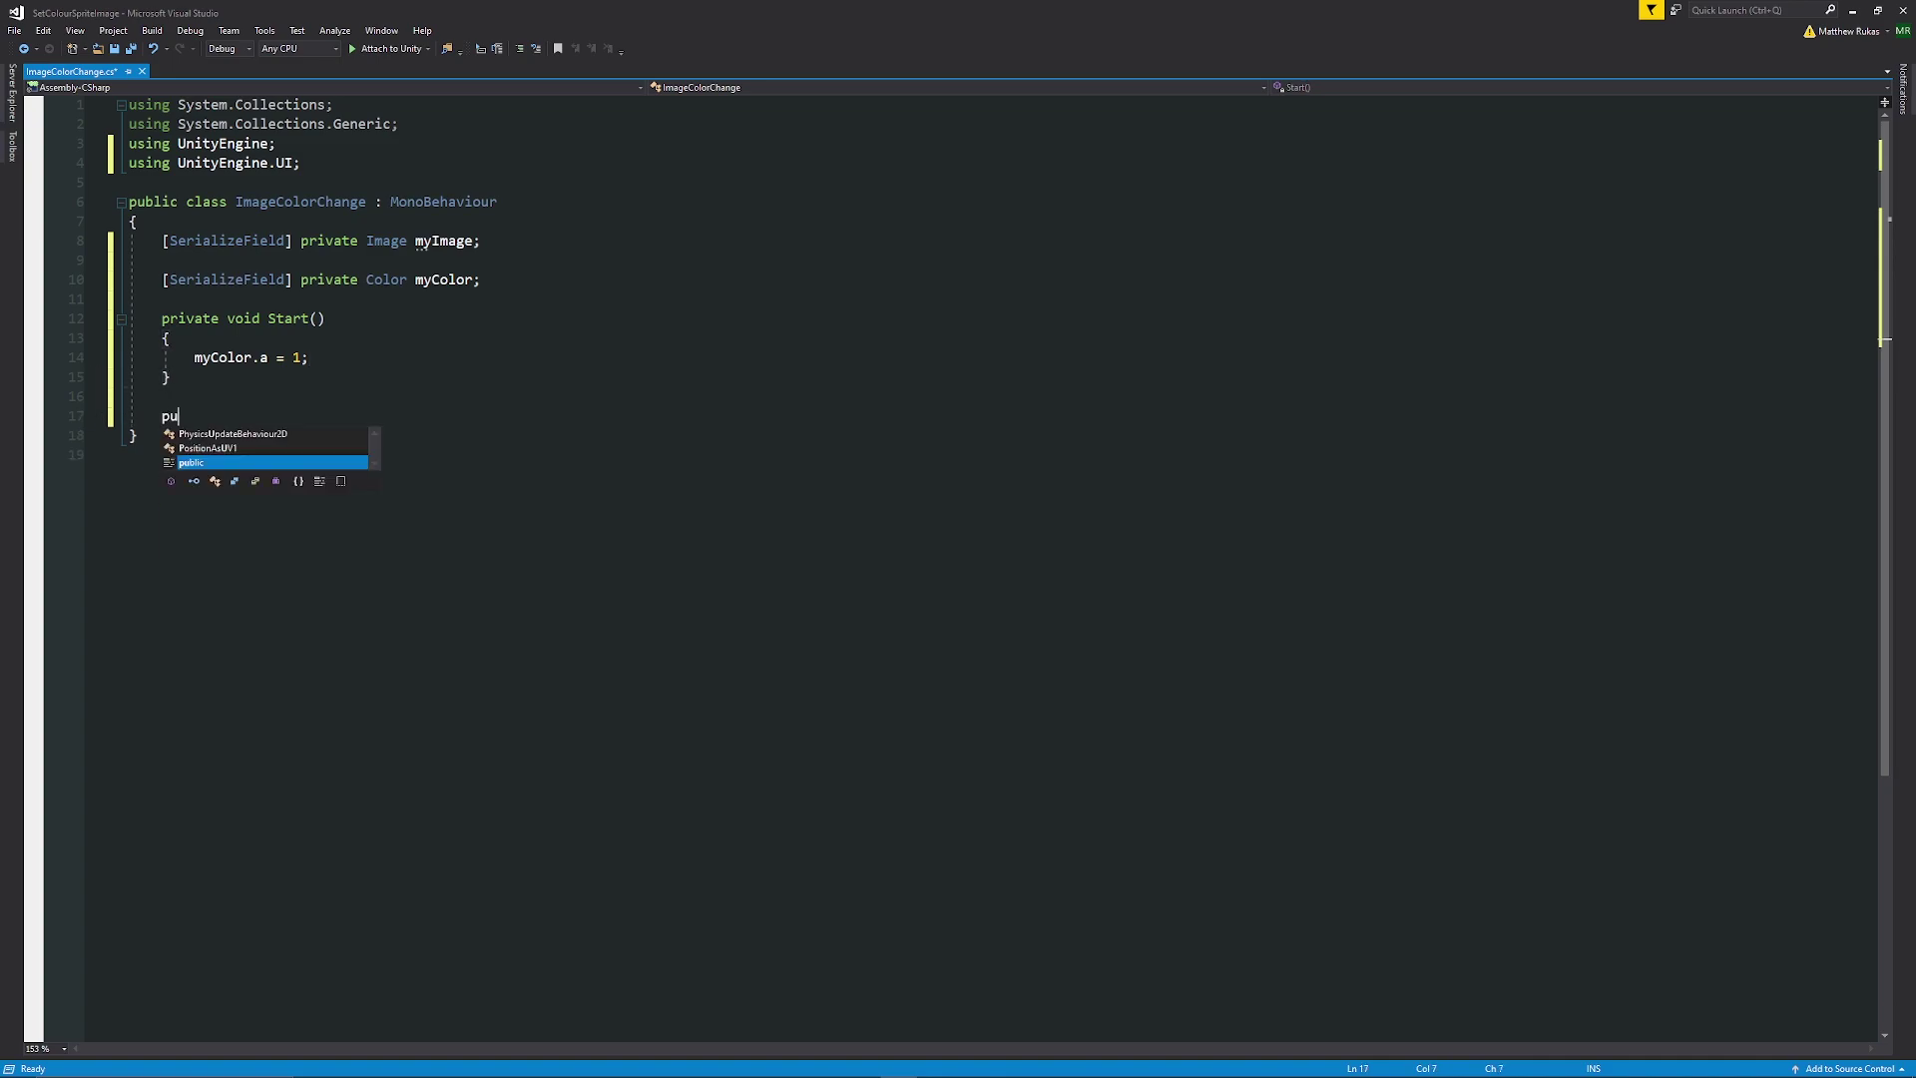
type("blic void On")
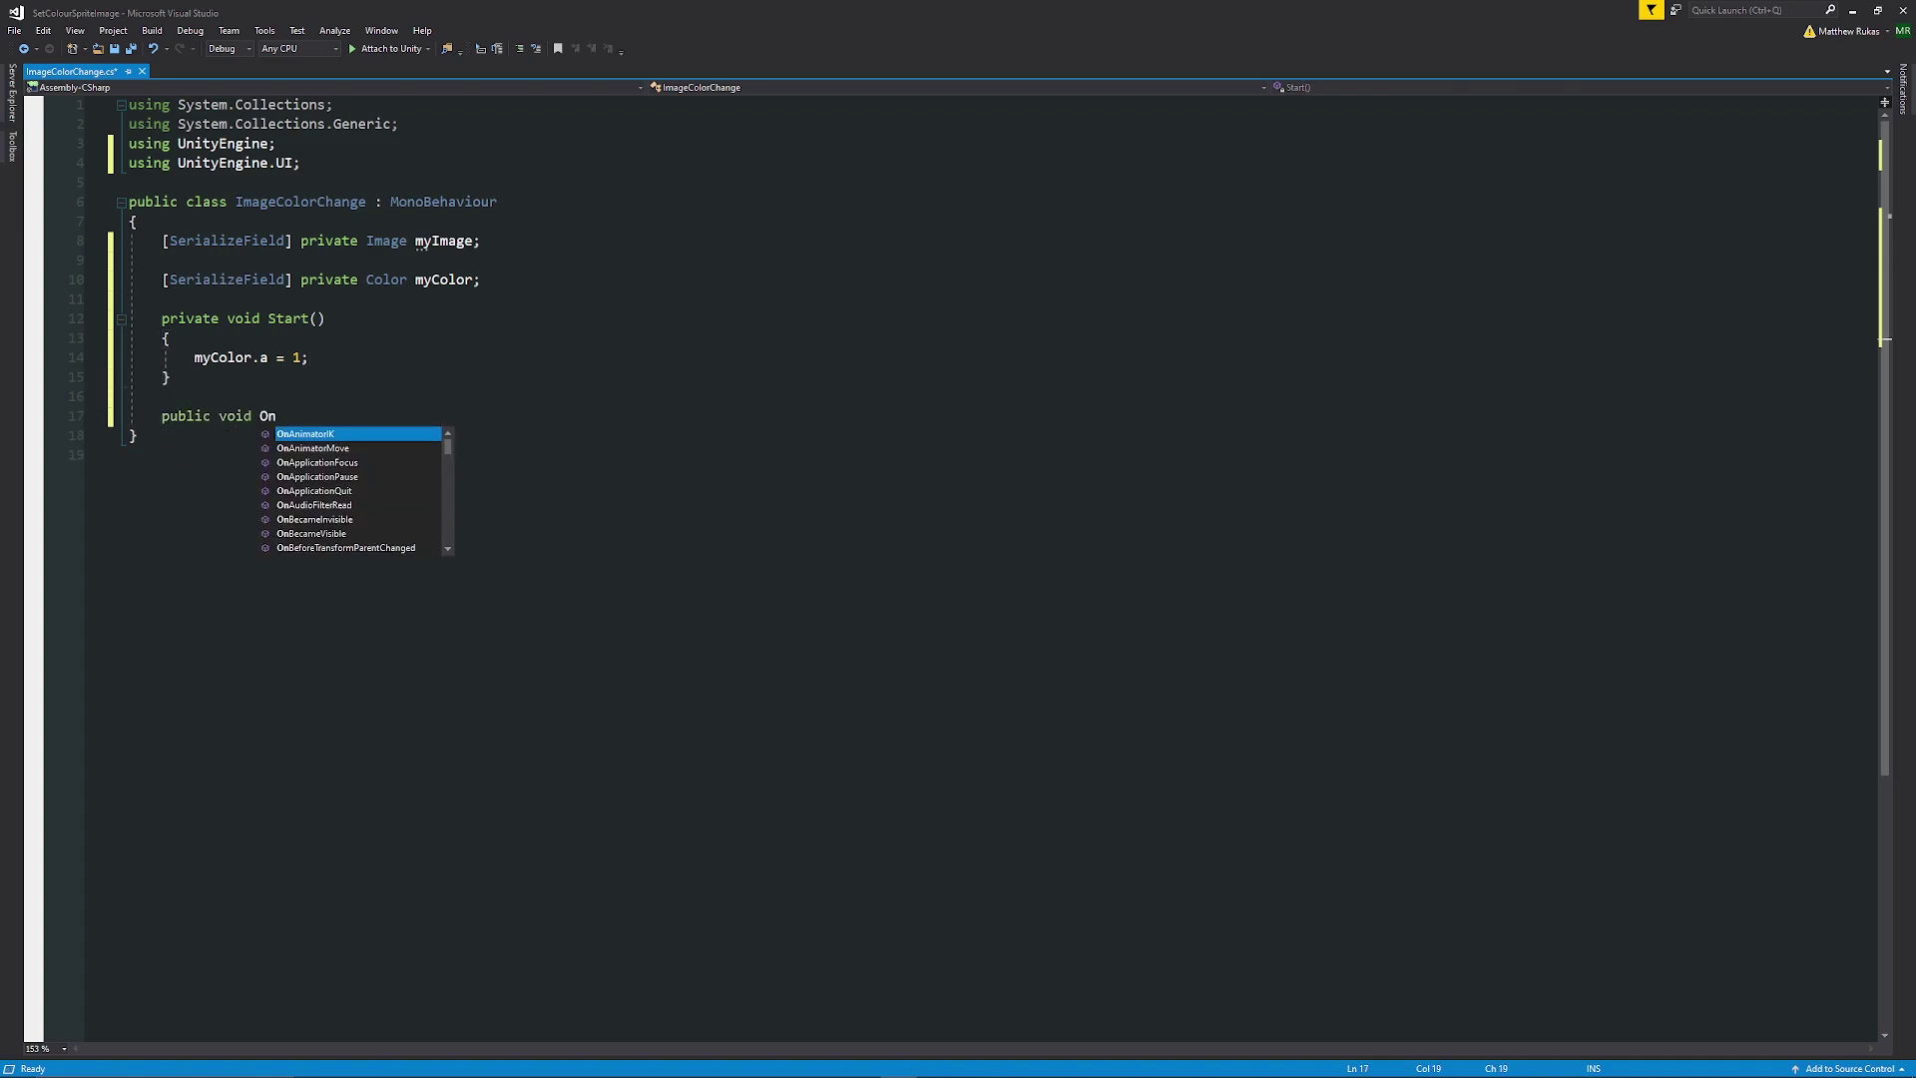
type("Click(){")
key("Return")
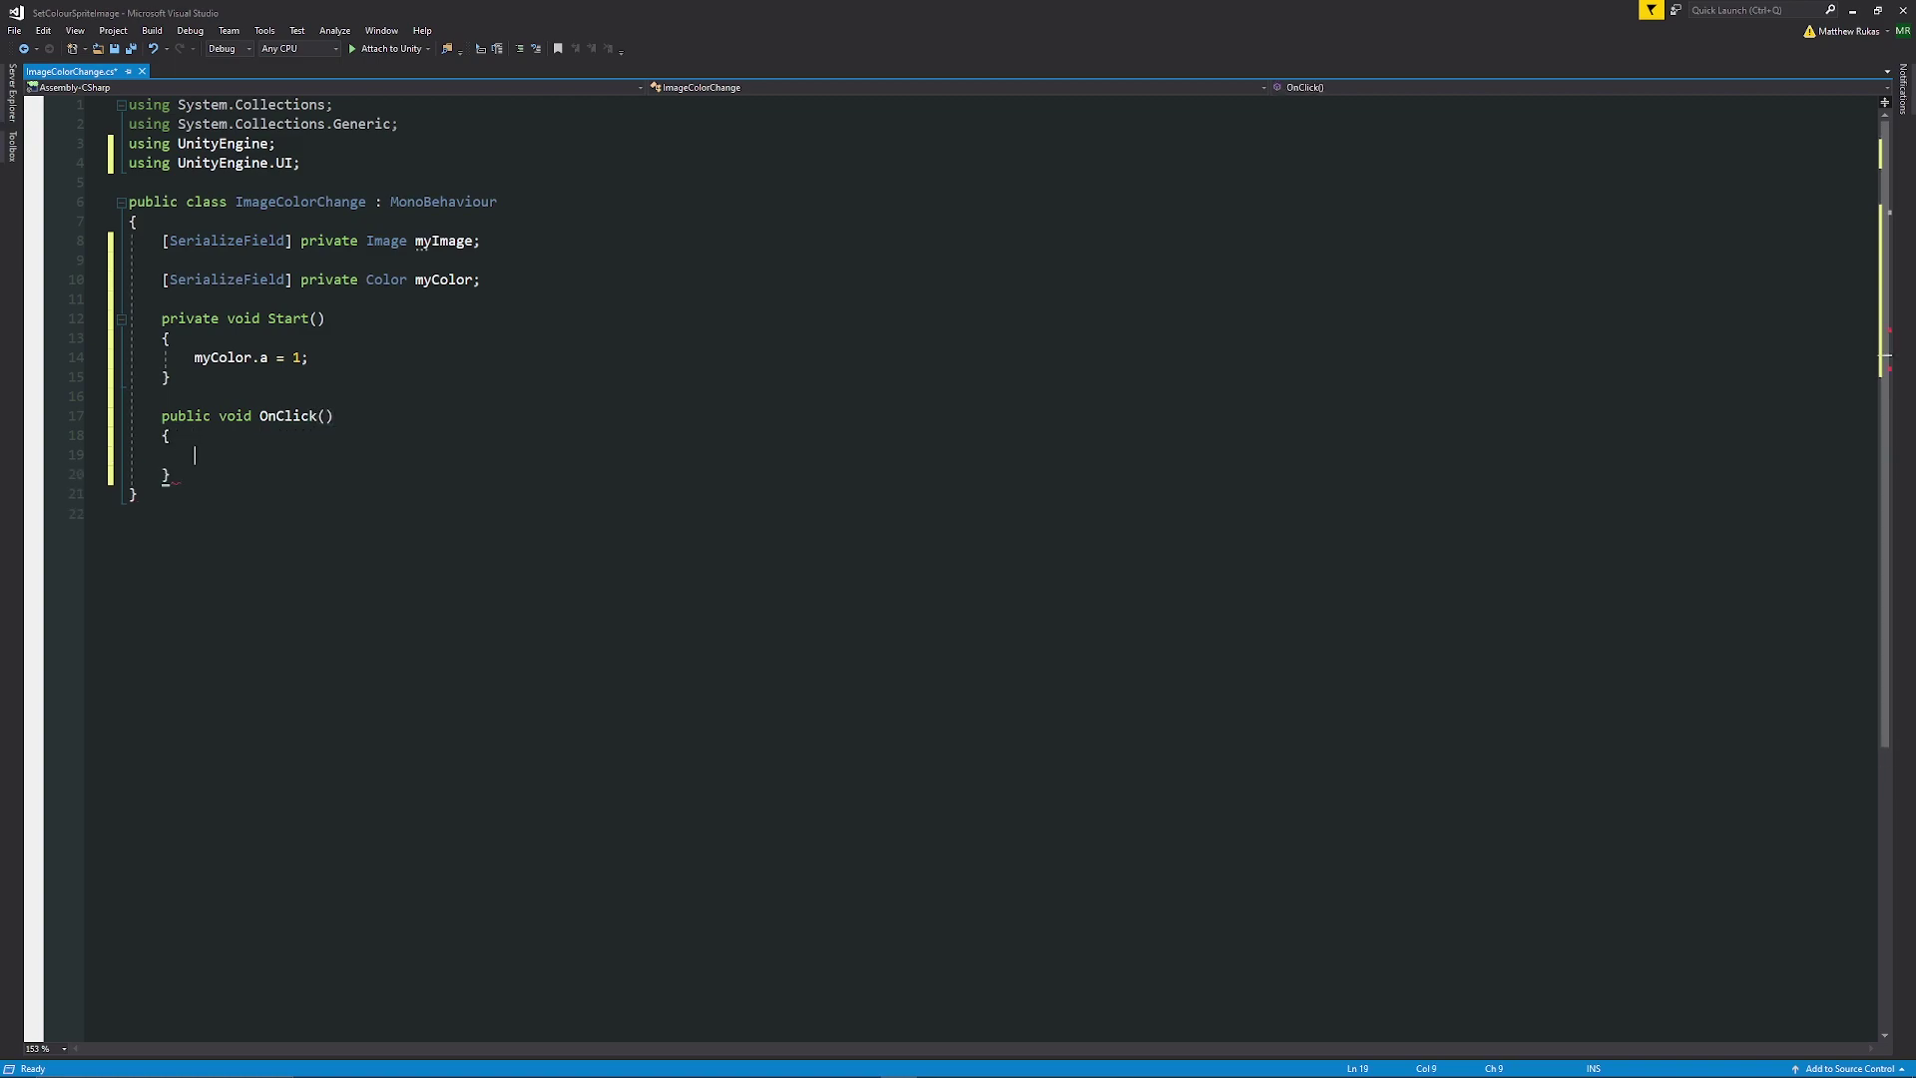
type("myImage.col")
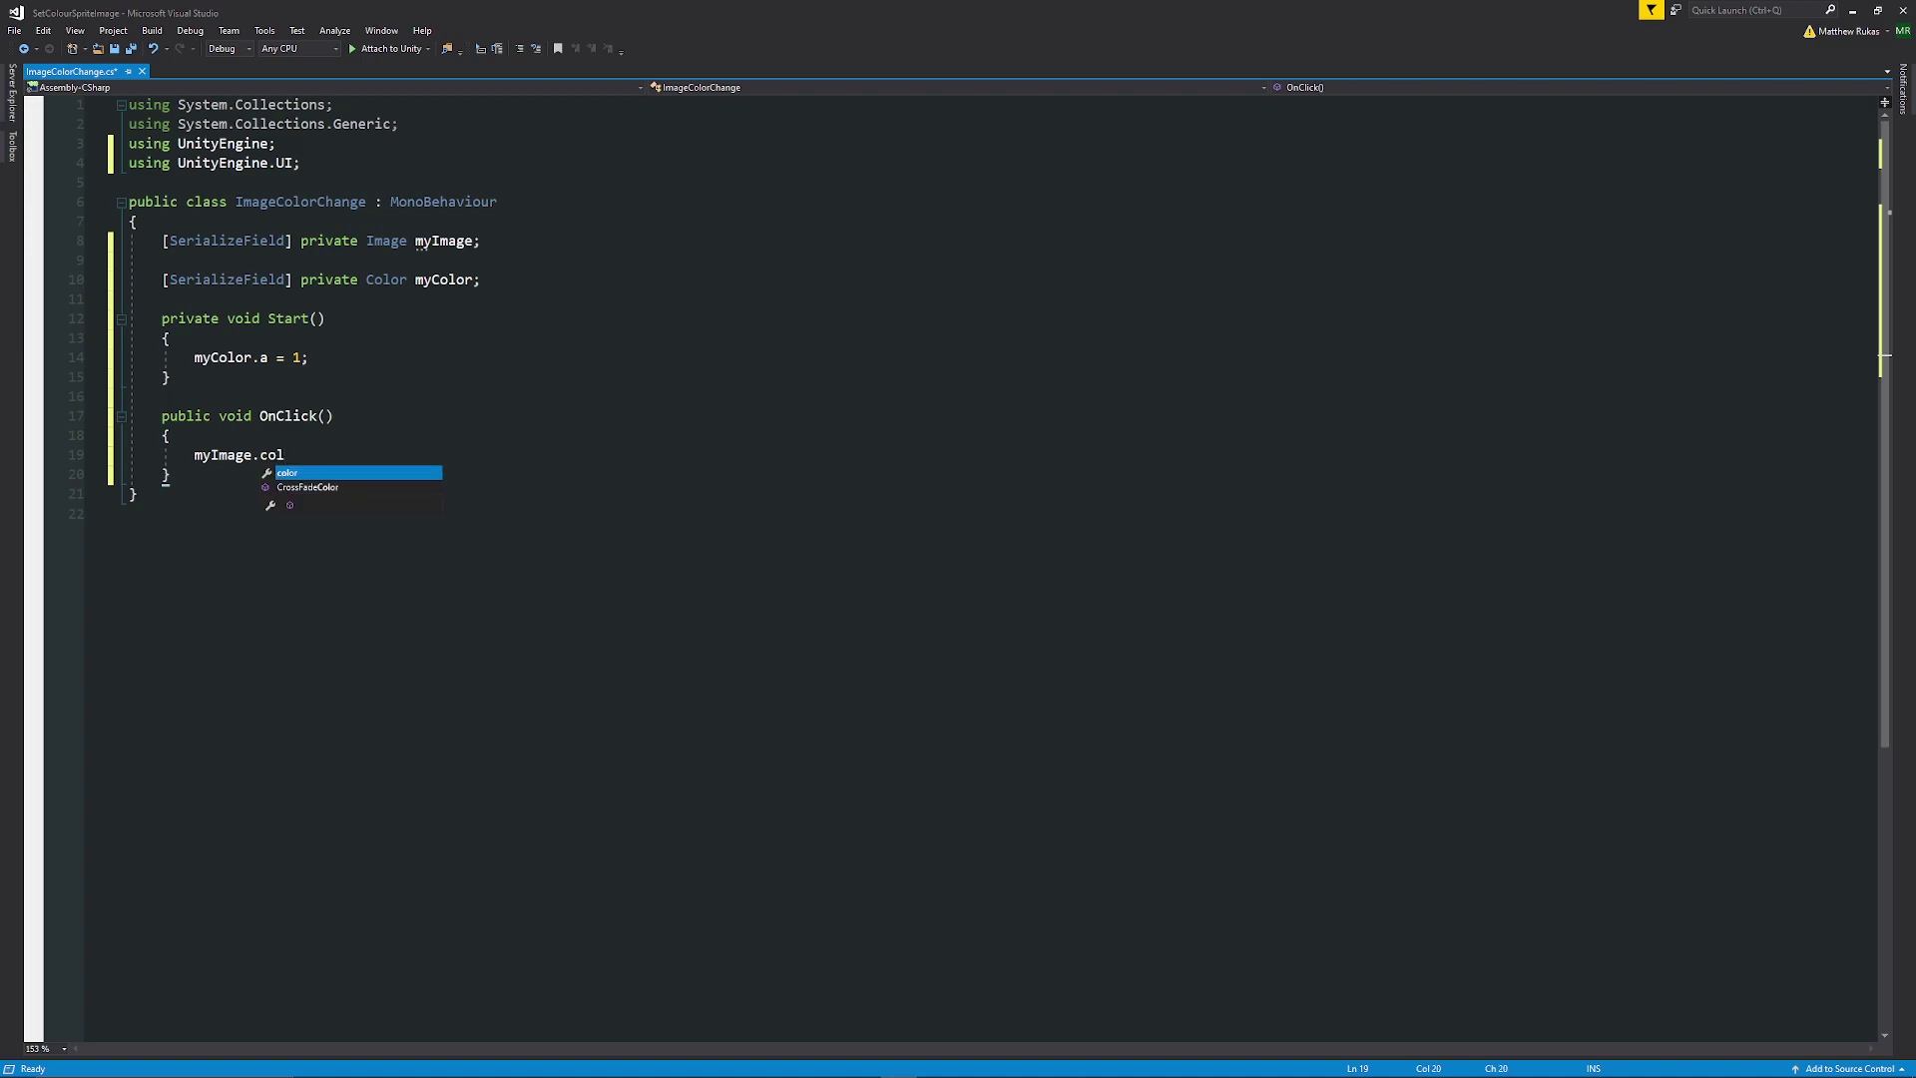
key("Tab")
type("my")
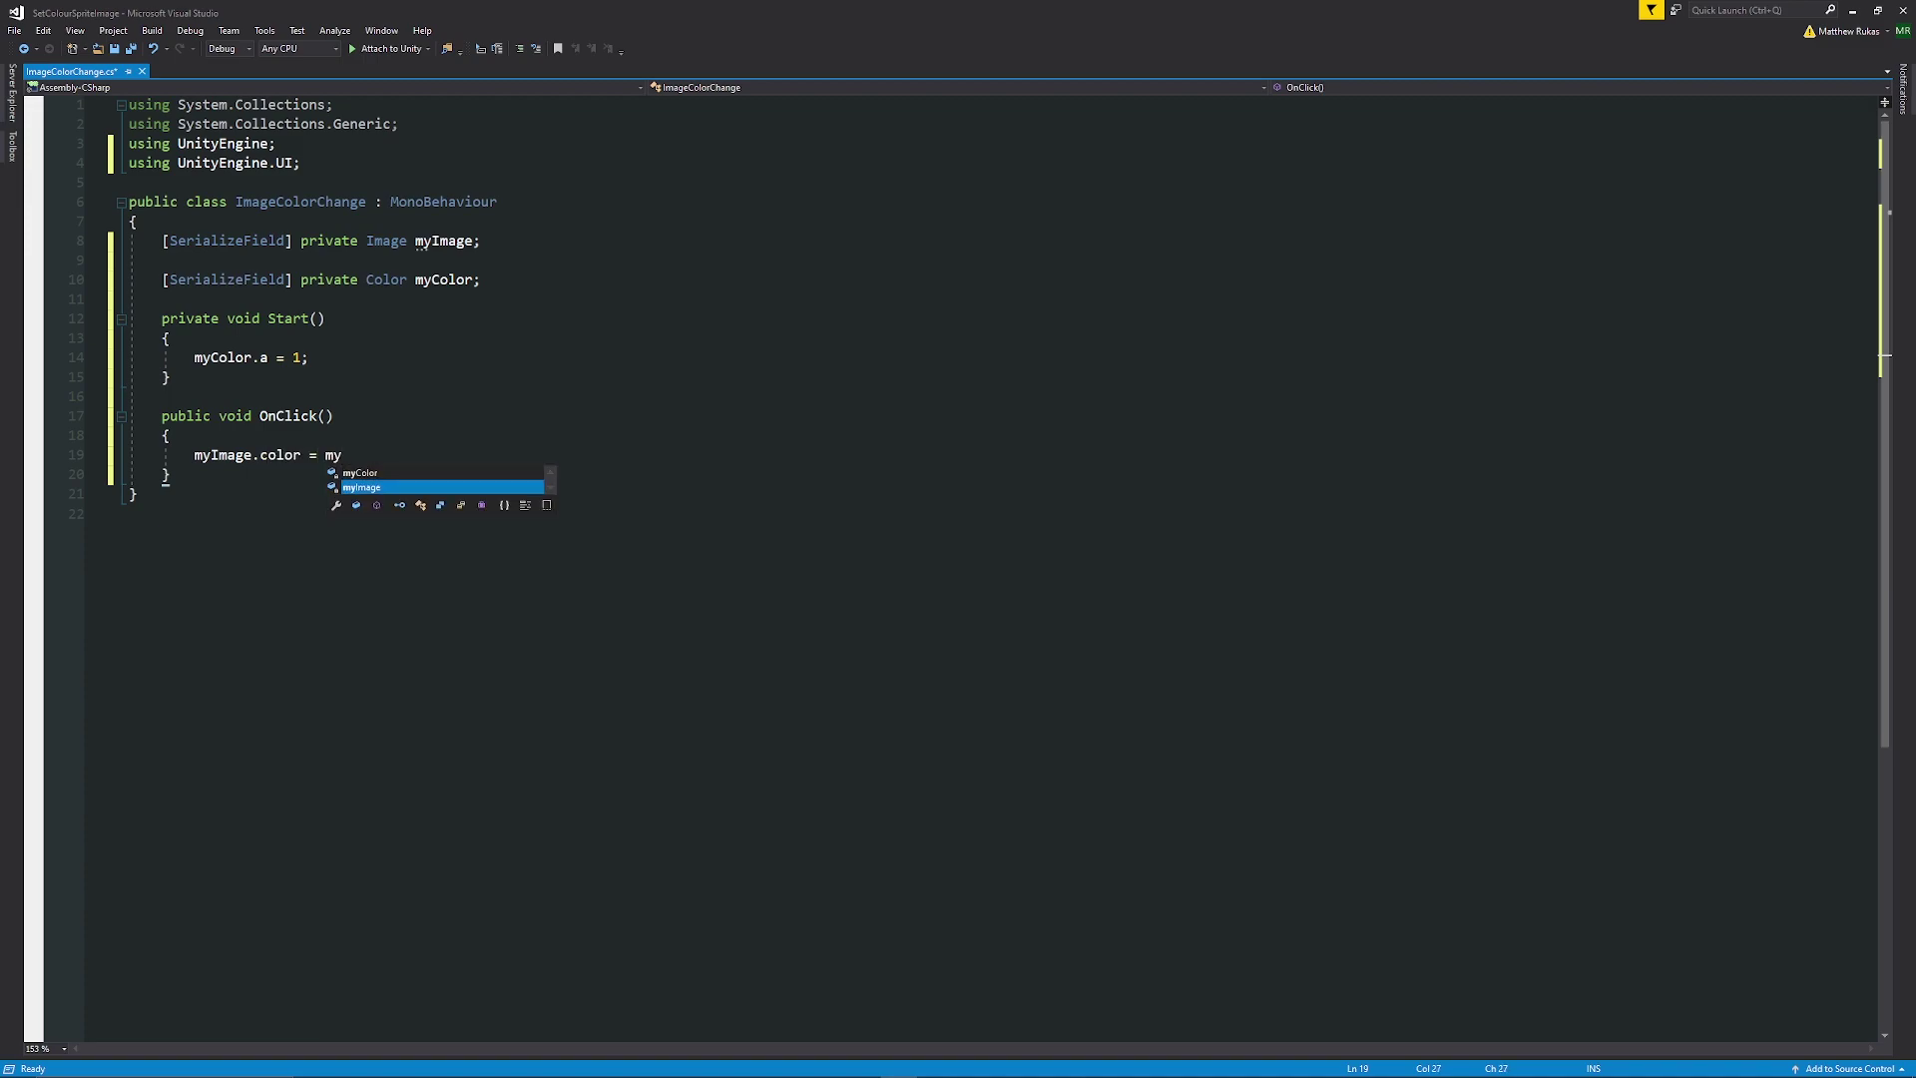
type("C")
key("Tab")
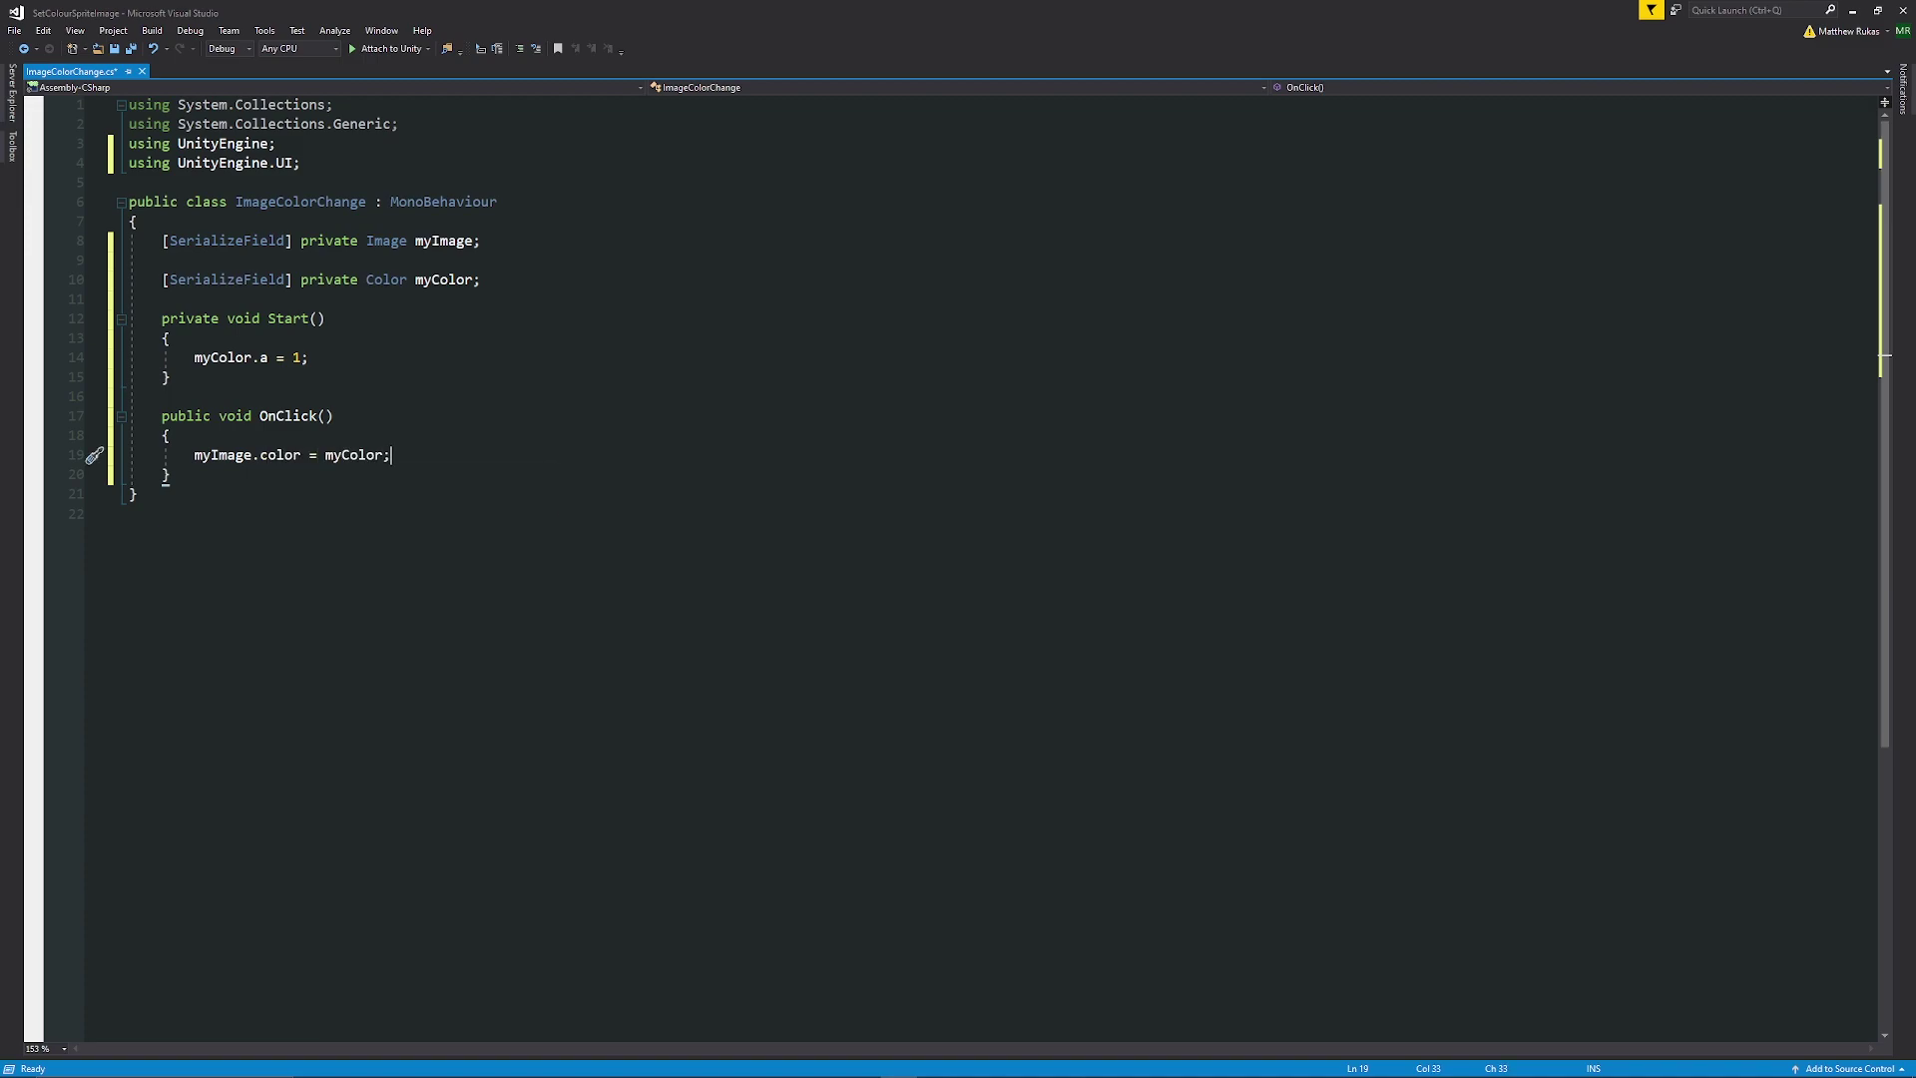
key("ctrl+s")
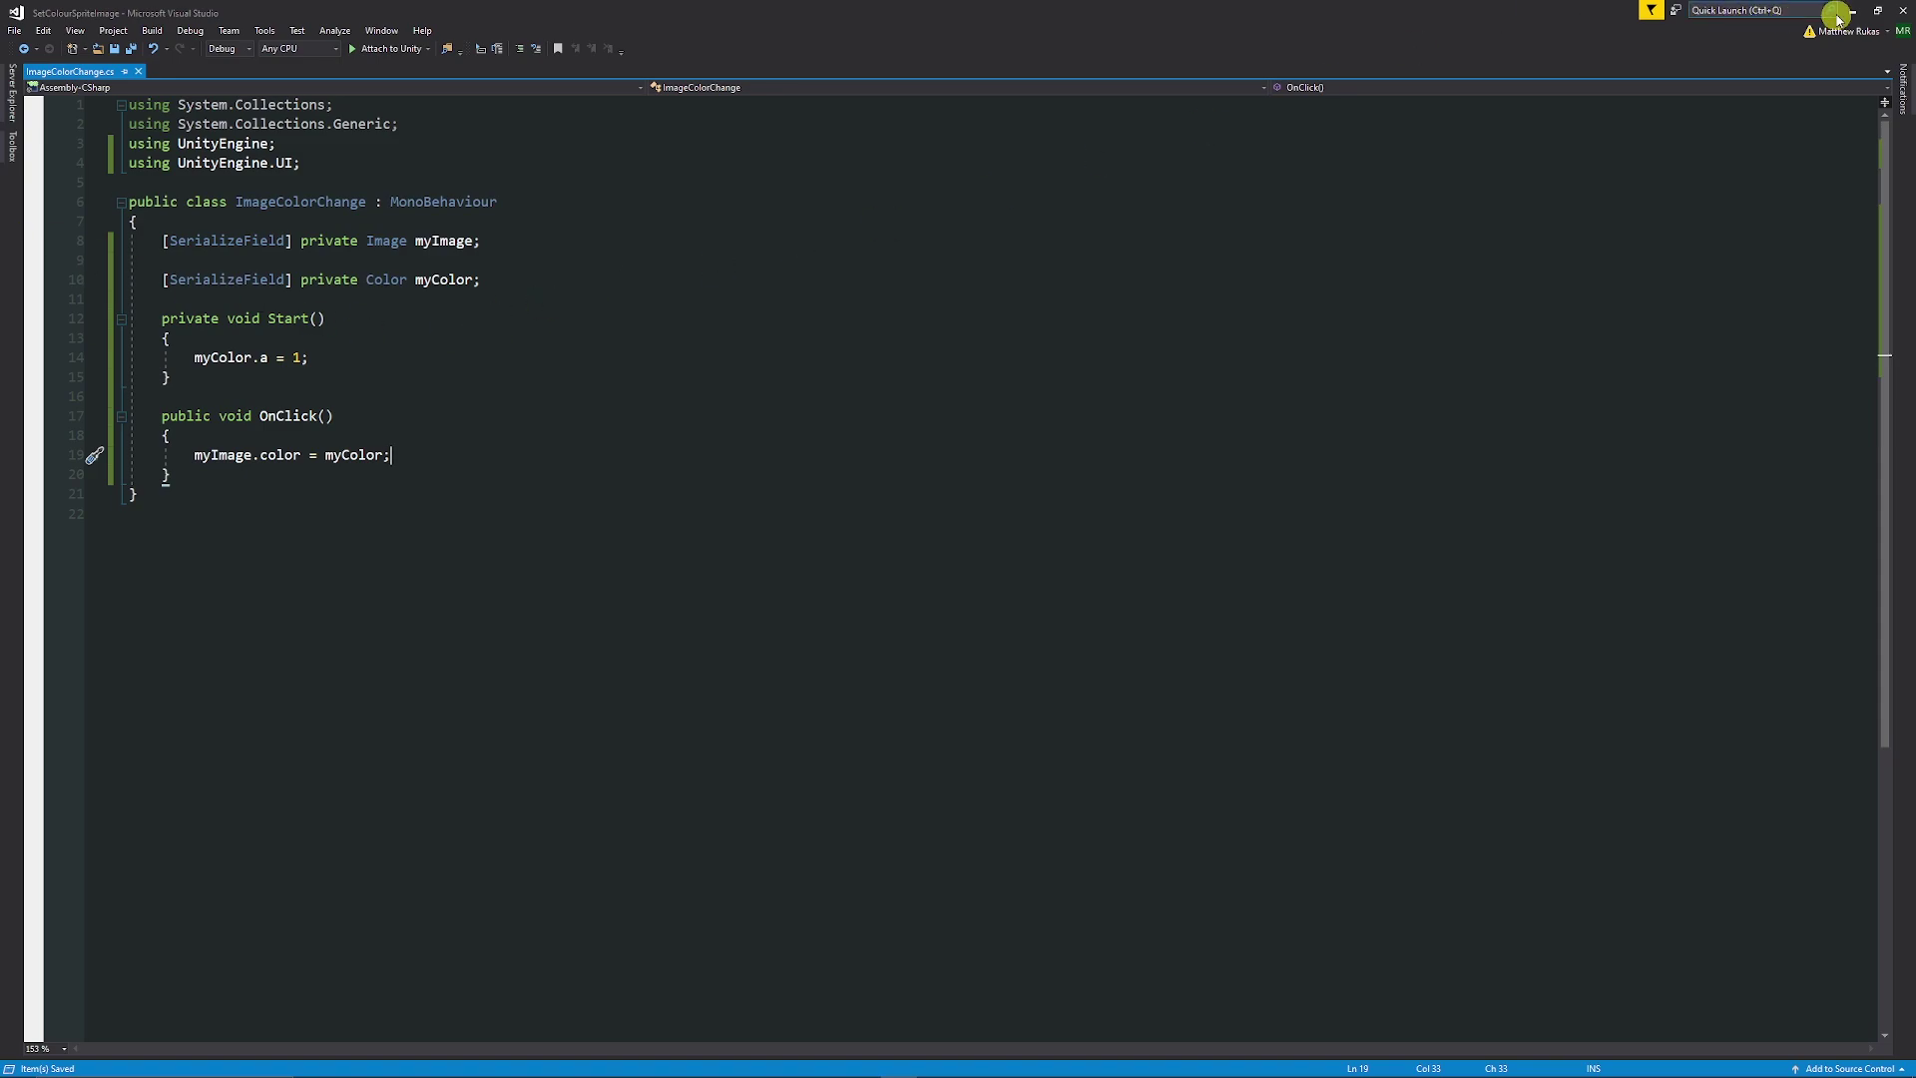
- Attach ImageColorChange to Button, assign Image to My Image, and set My Color to opaque red
left_click(1855, 11)
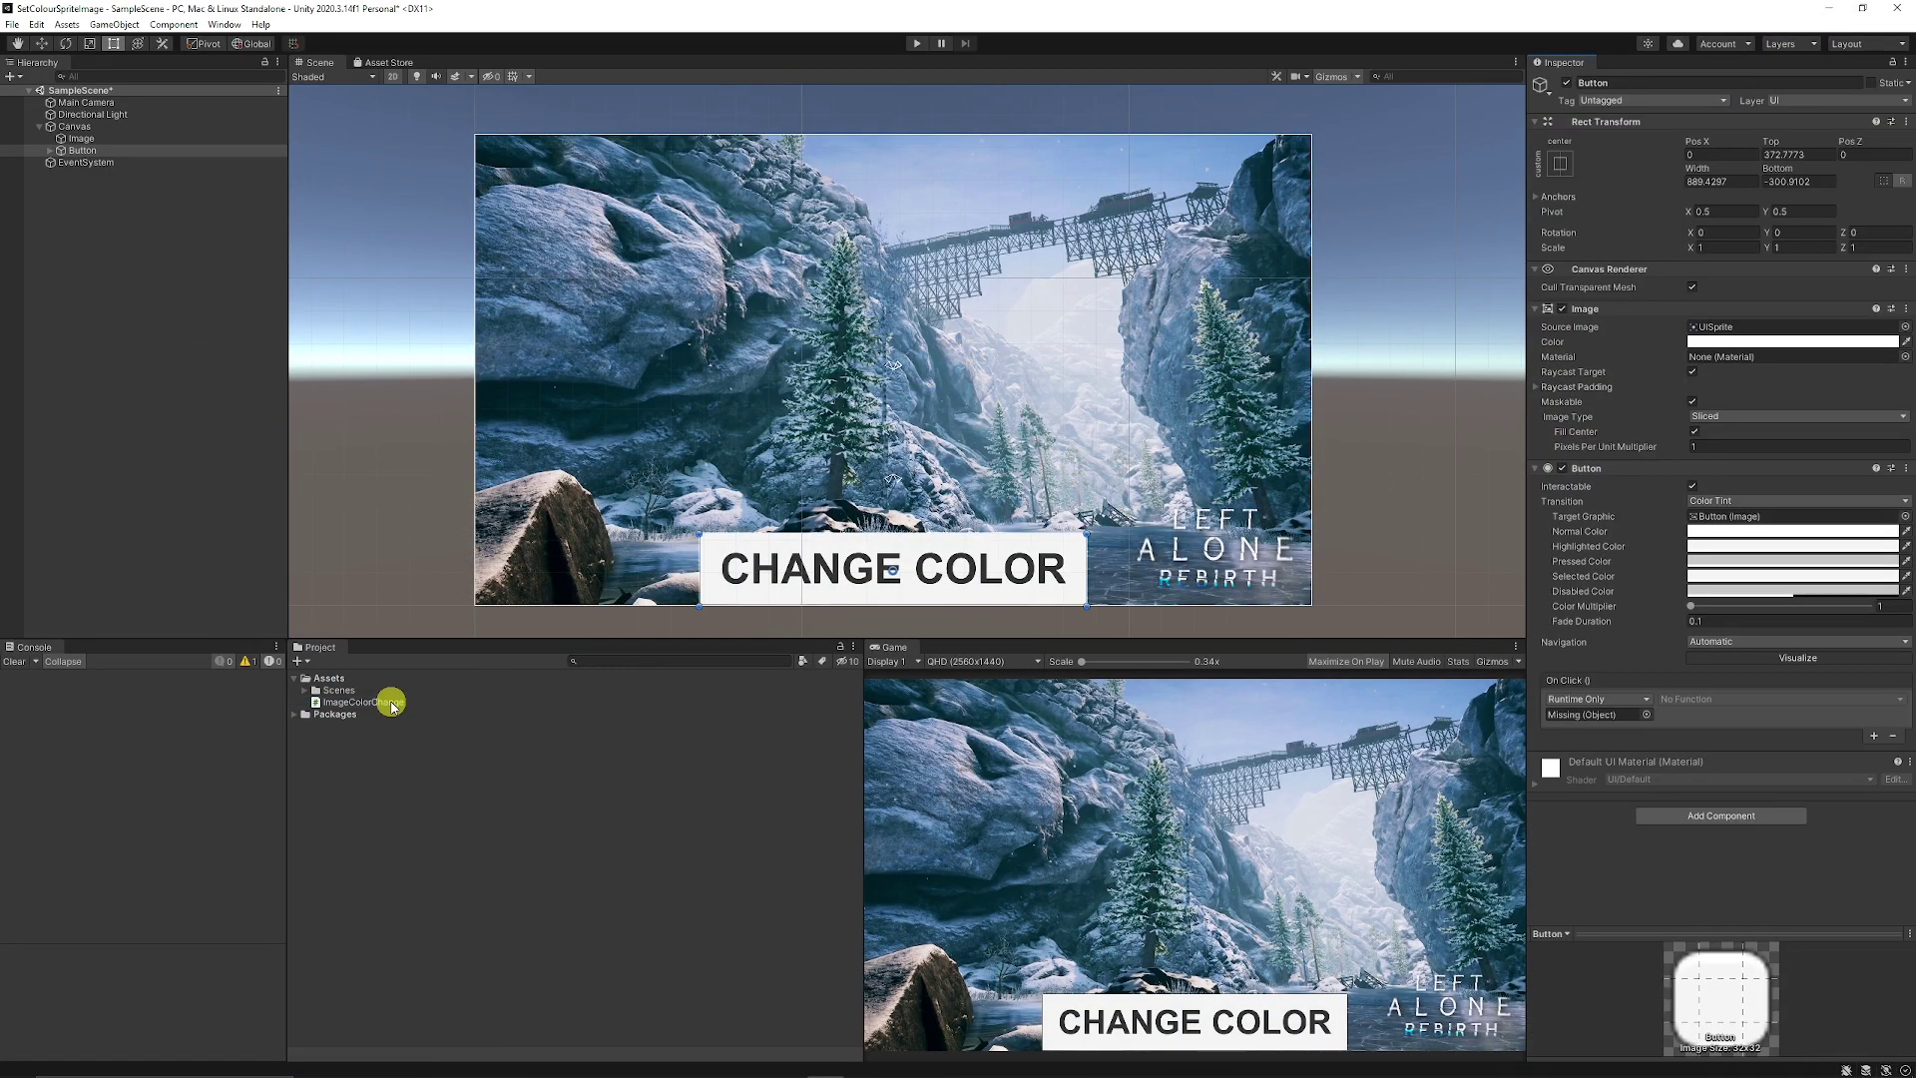
left_click_drag(389, 703, 1646, 865)
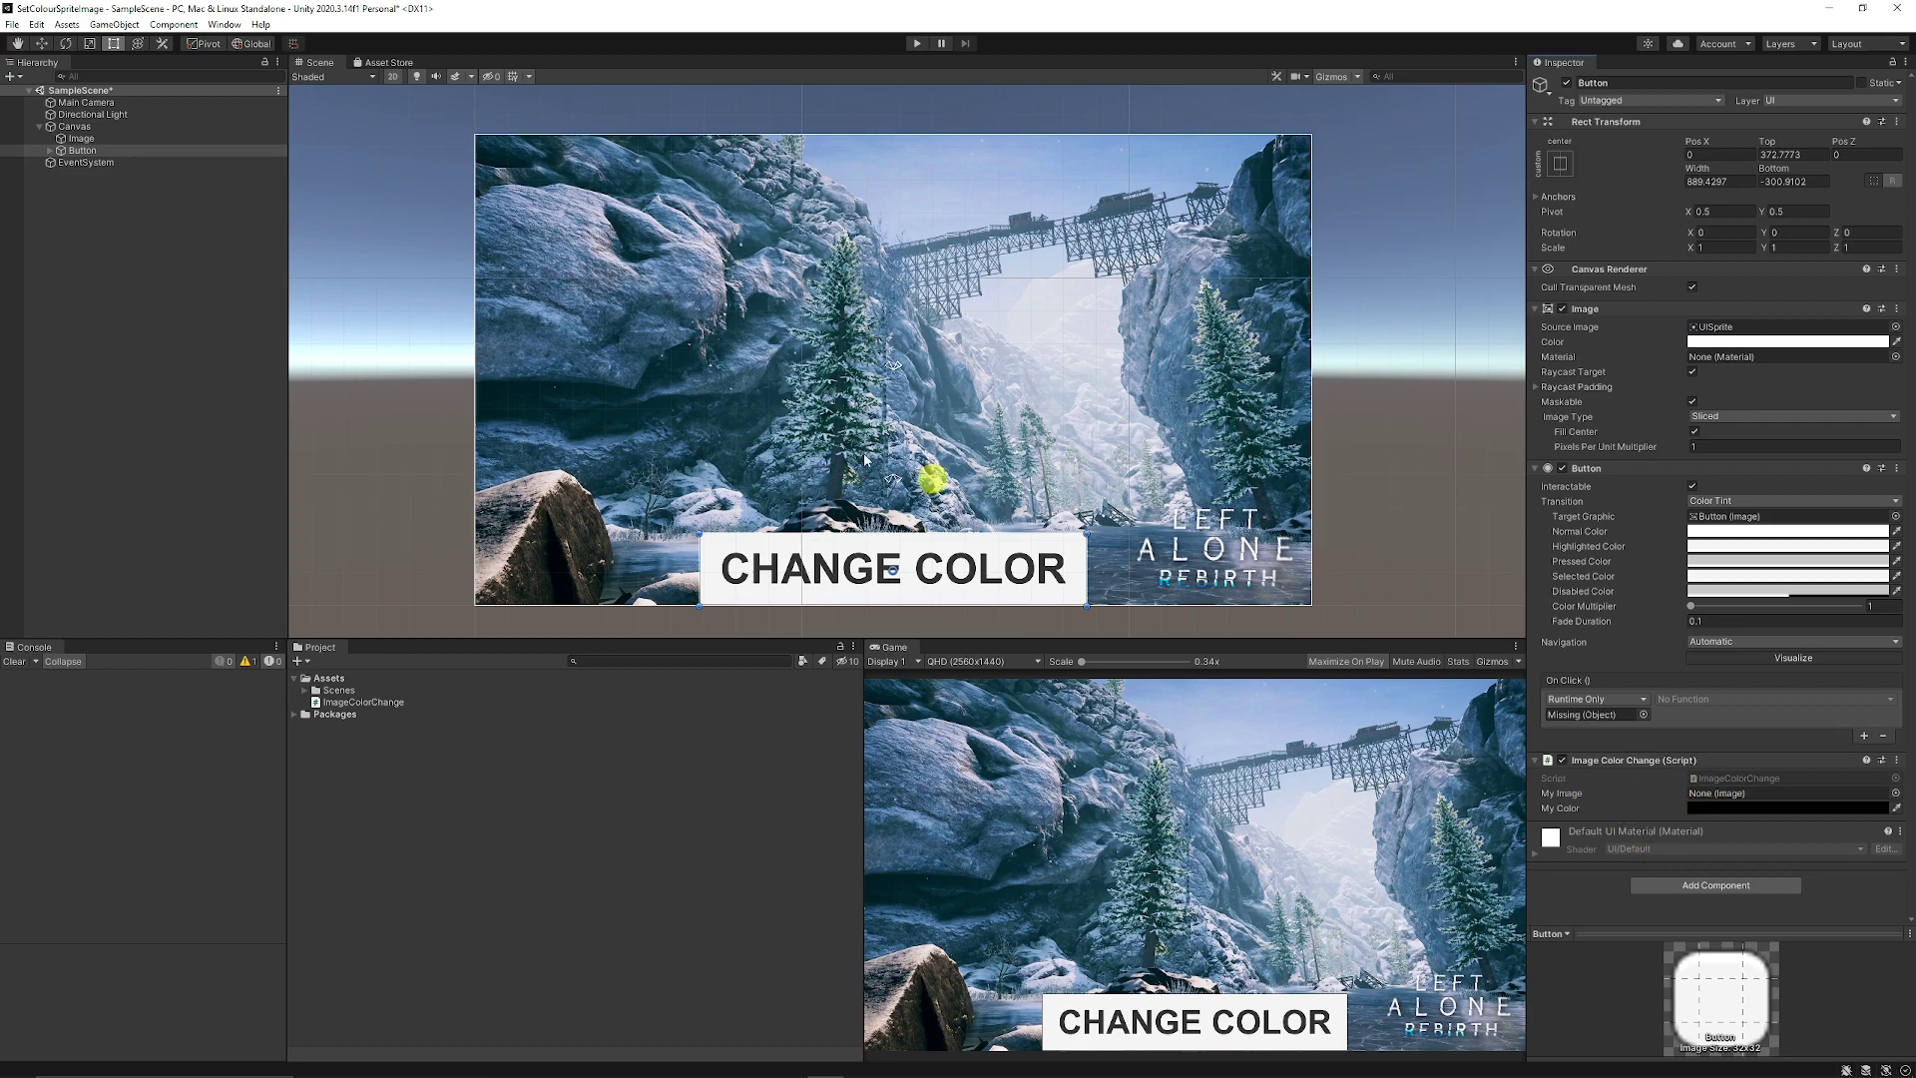
left_click_drag(82, 138, 1716, 793)
left_click(1728, 805)
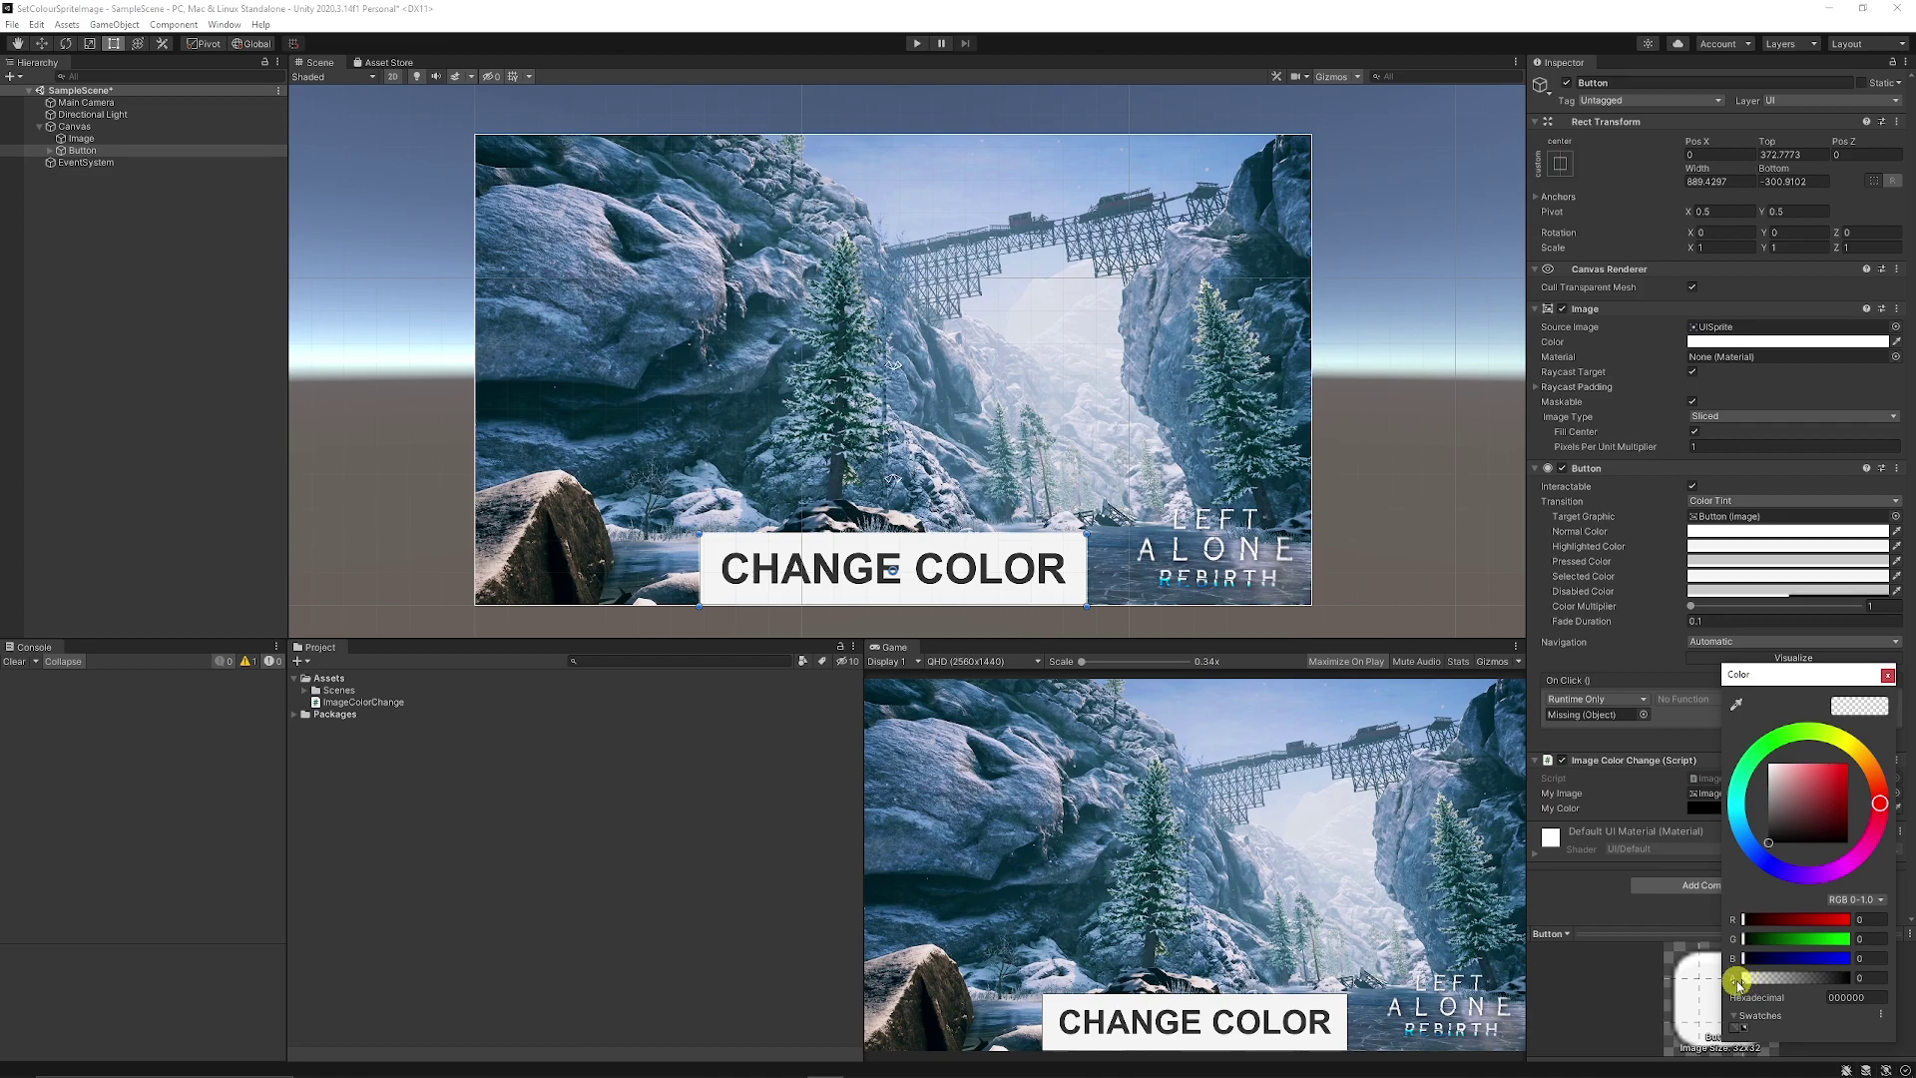
left_click_drag(1741, 981, 1889, 978)
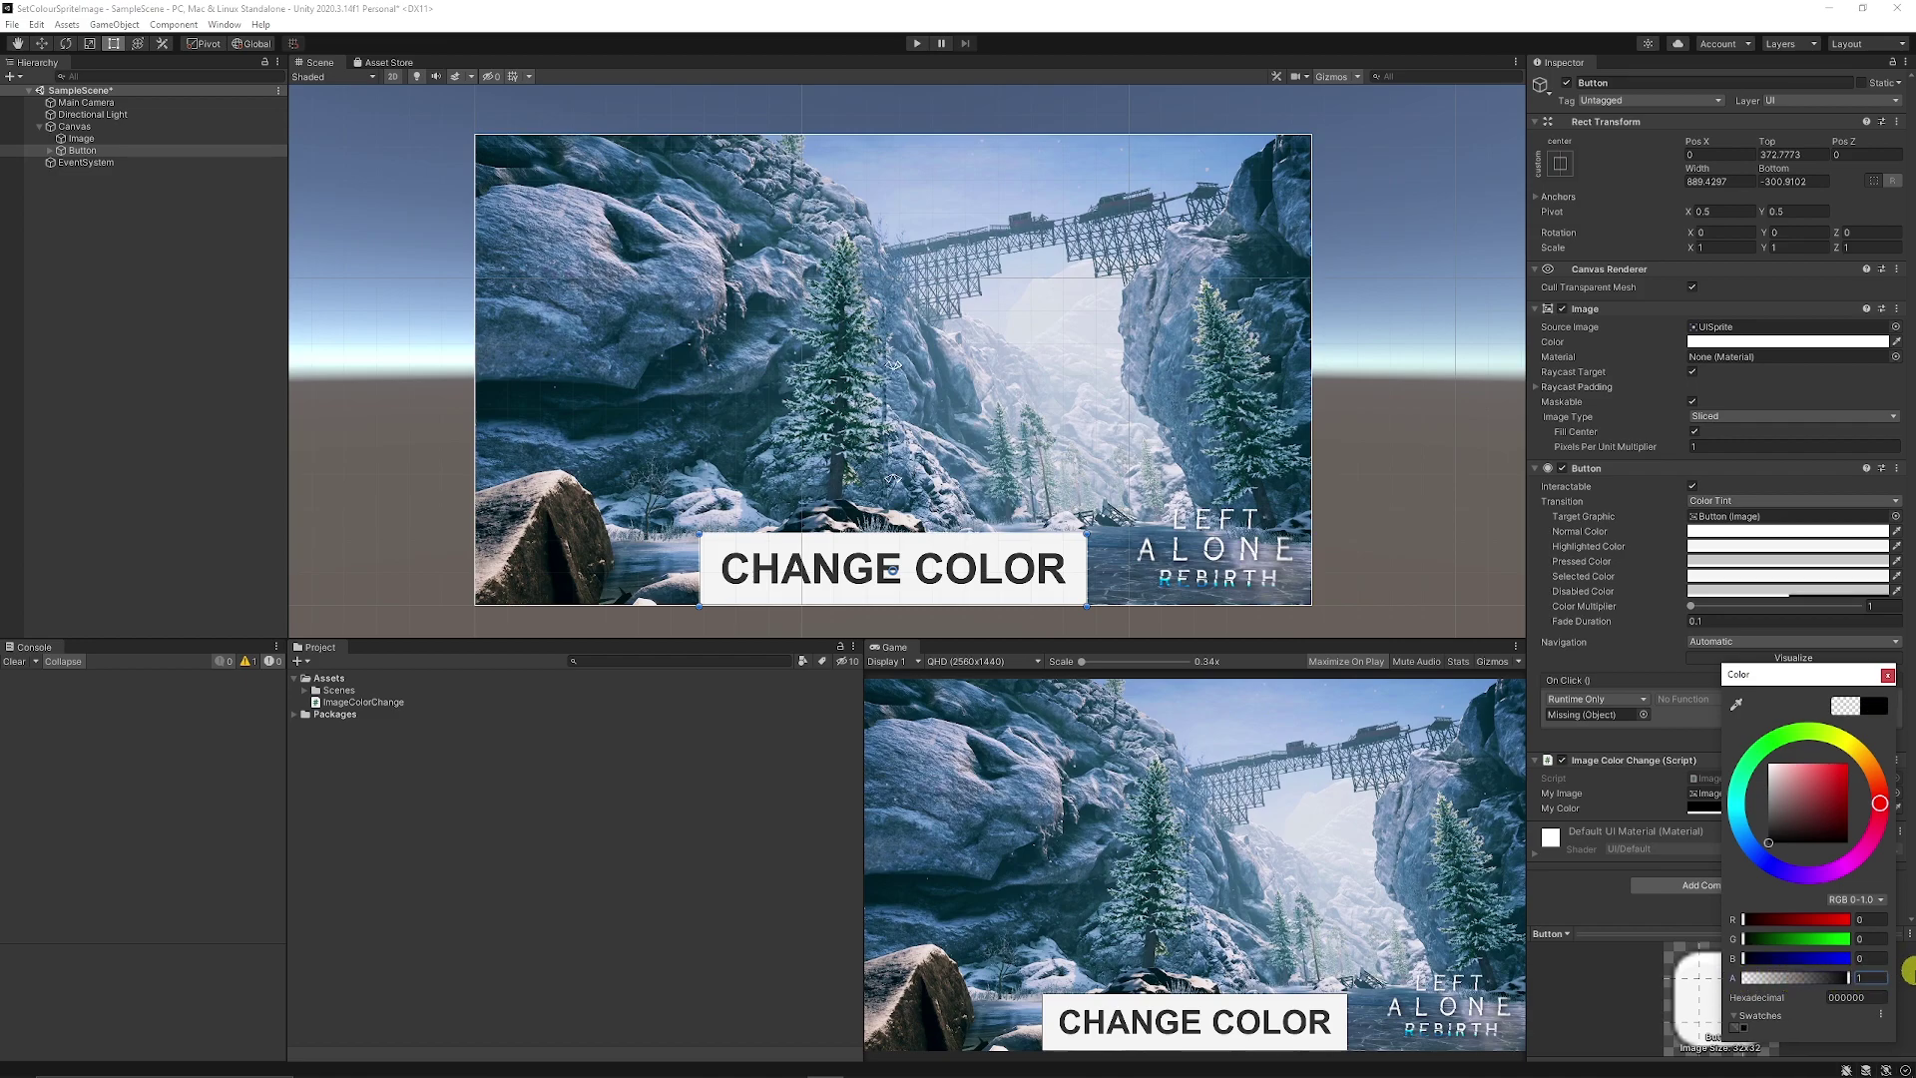
left_click_drag(1797, 822, 1904, 700)
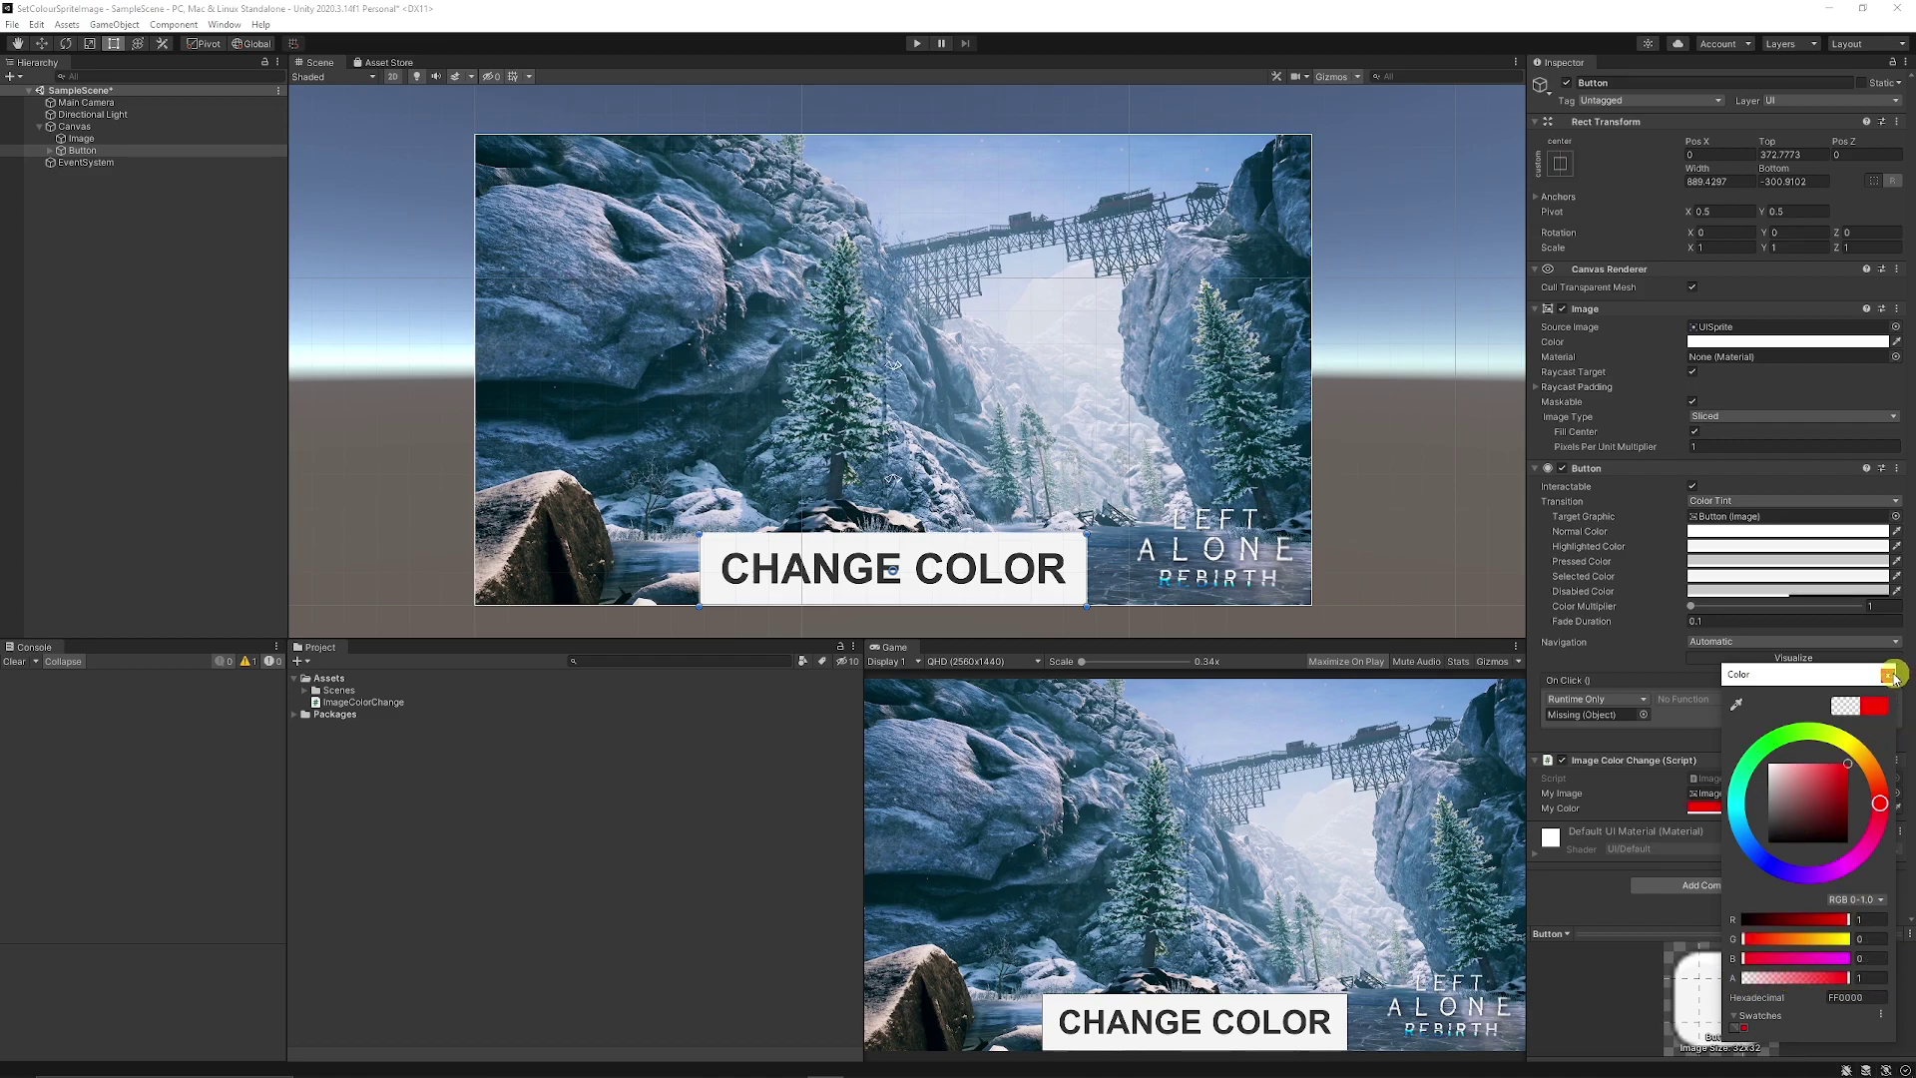
left_click(1894, 677)
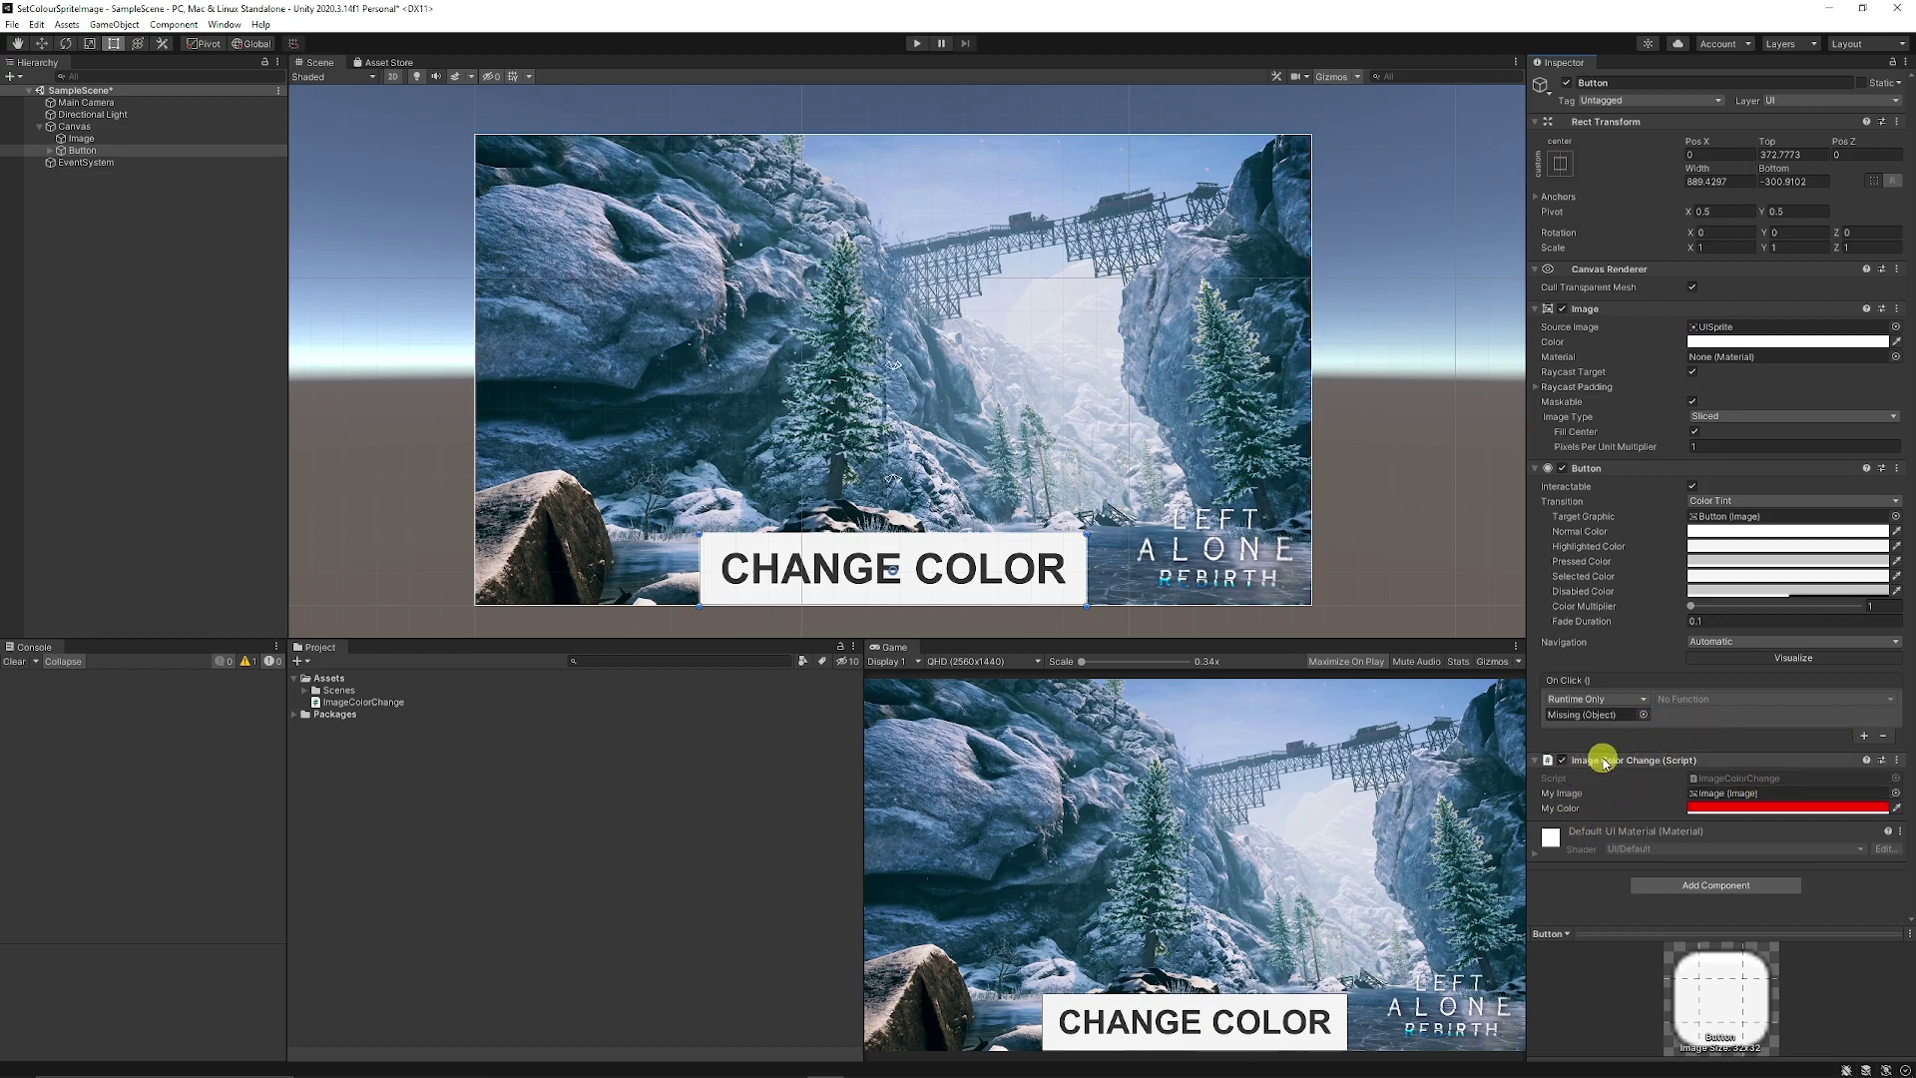
- Wire On Click to ImageColorChange.OnClick and verify in Play mode that the background turns red
left_click_drag(1603, 760, 1594, 715)
left_click(1692, 700)
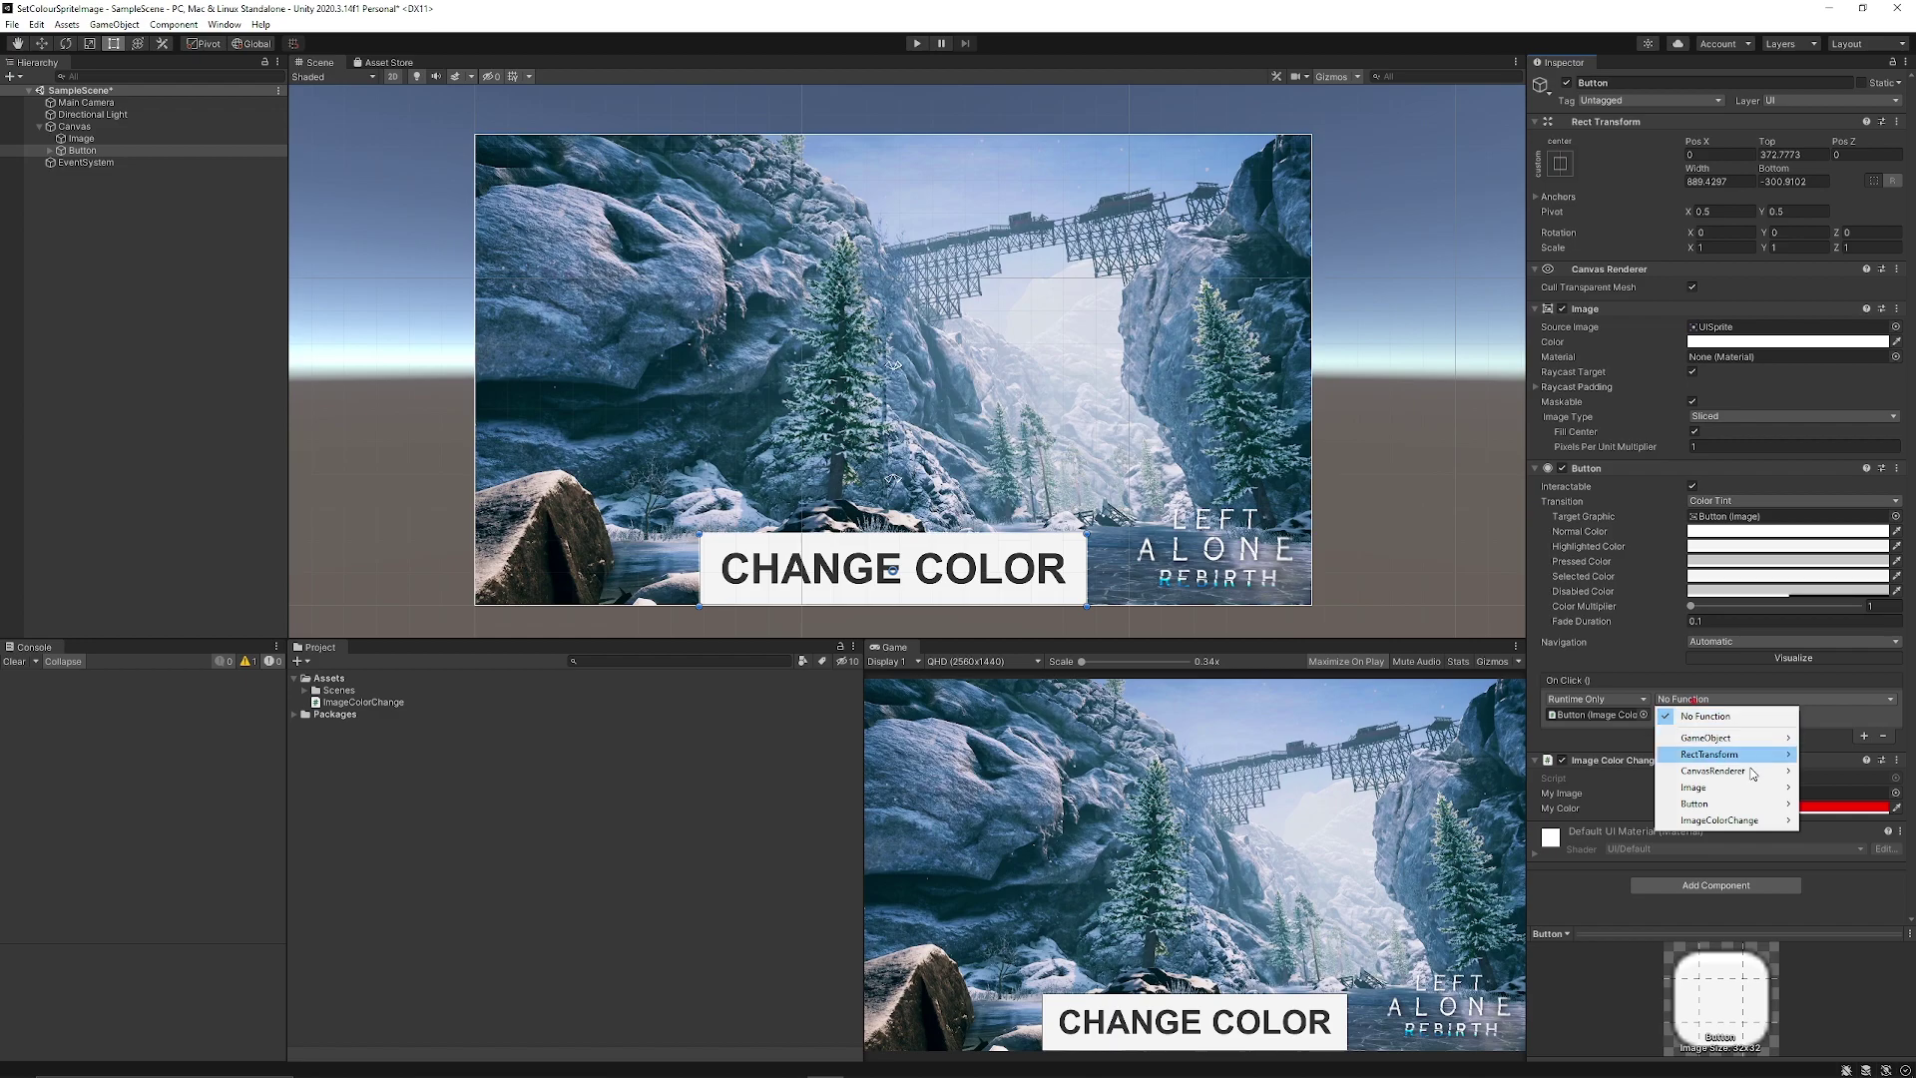
mouse_move(1722, 820)
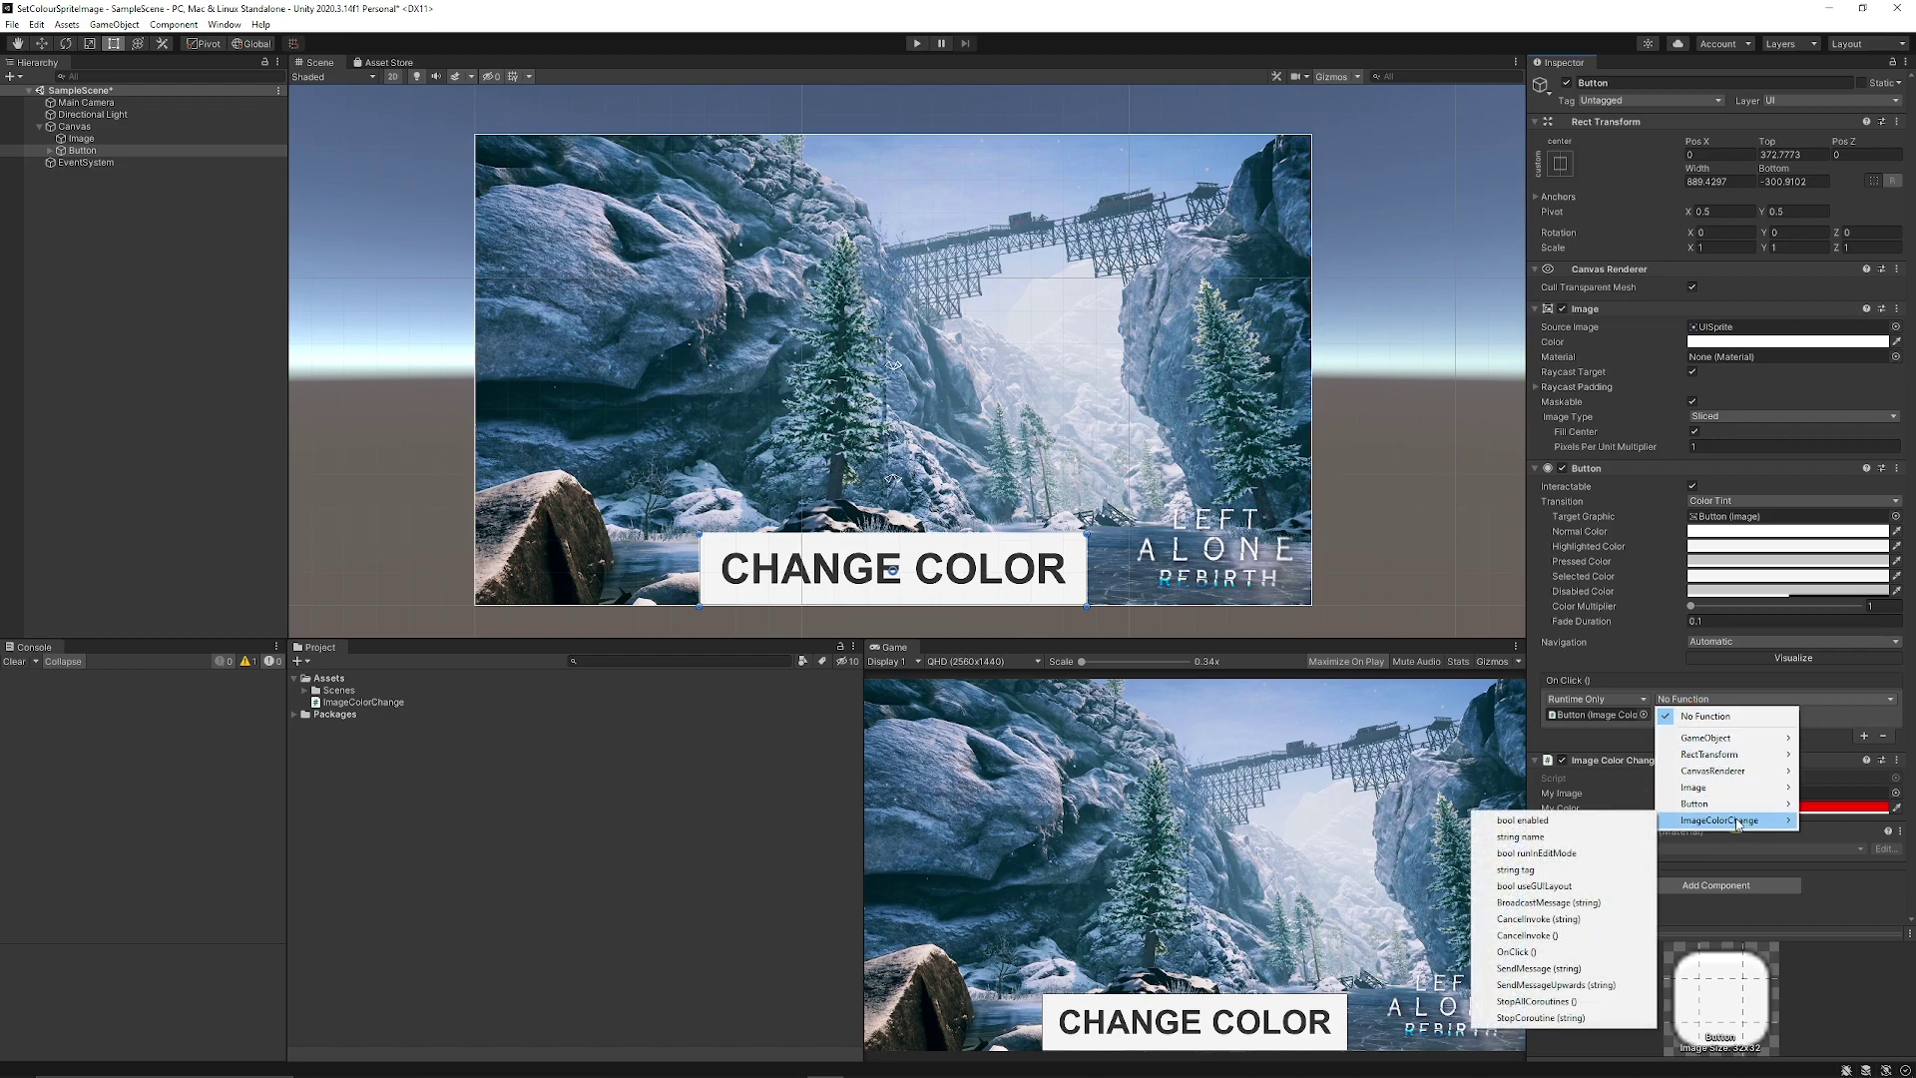
left_click(1517, 952)
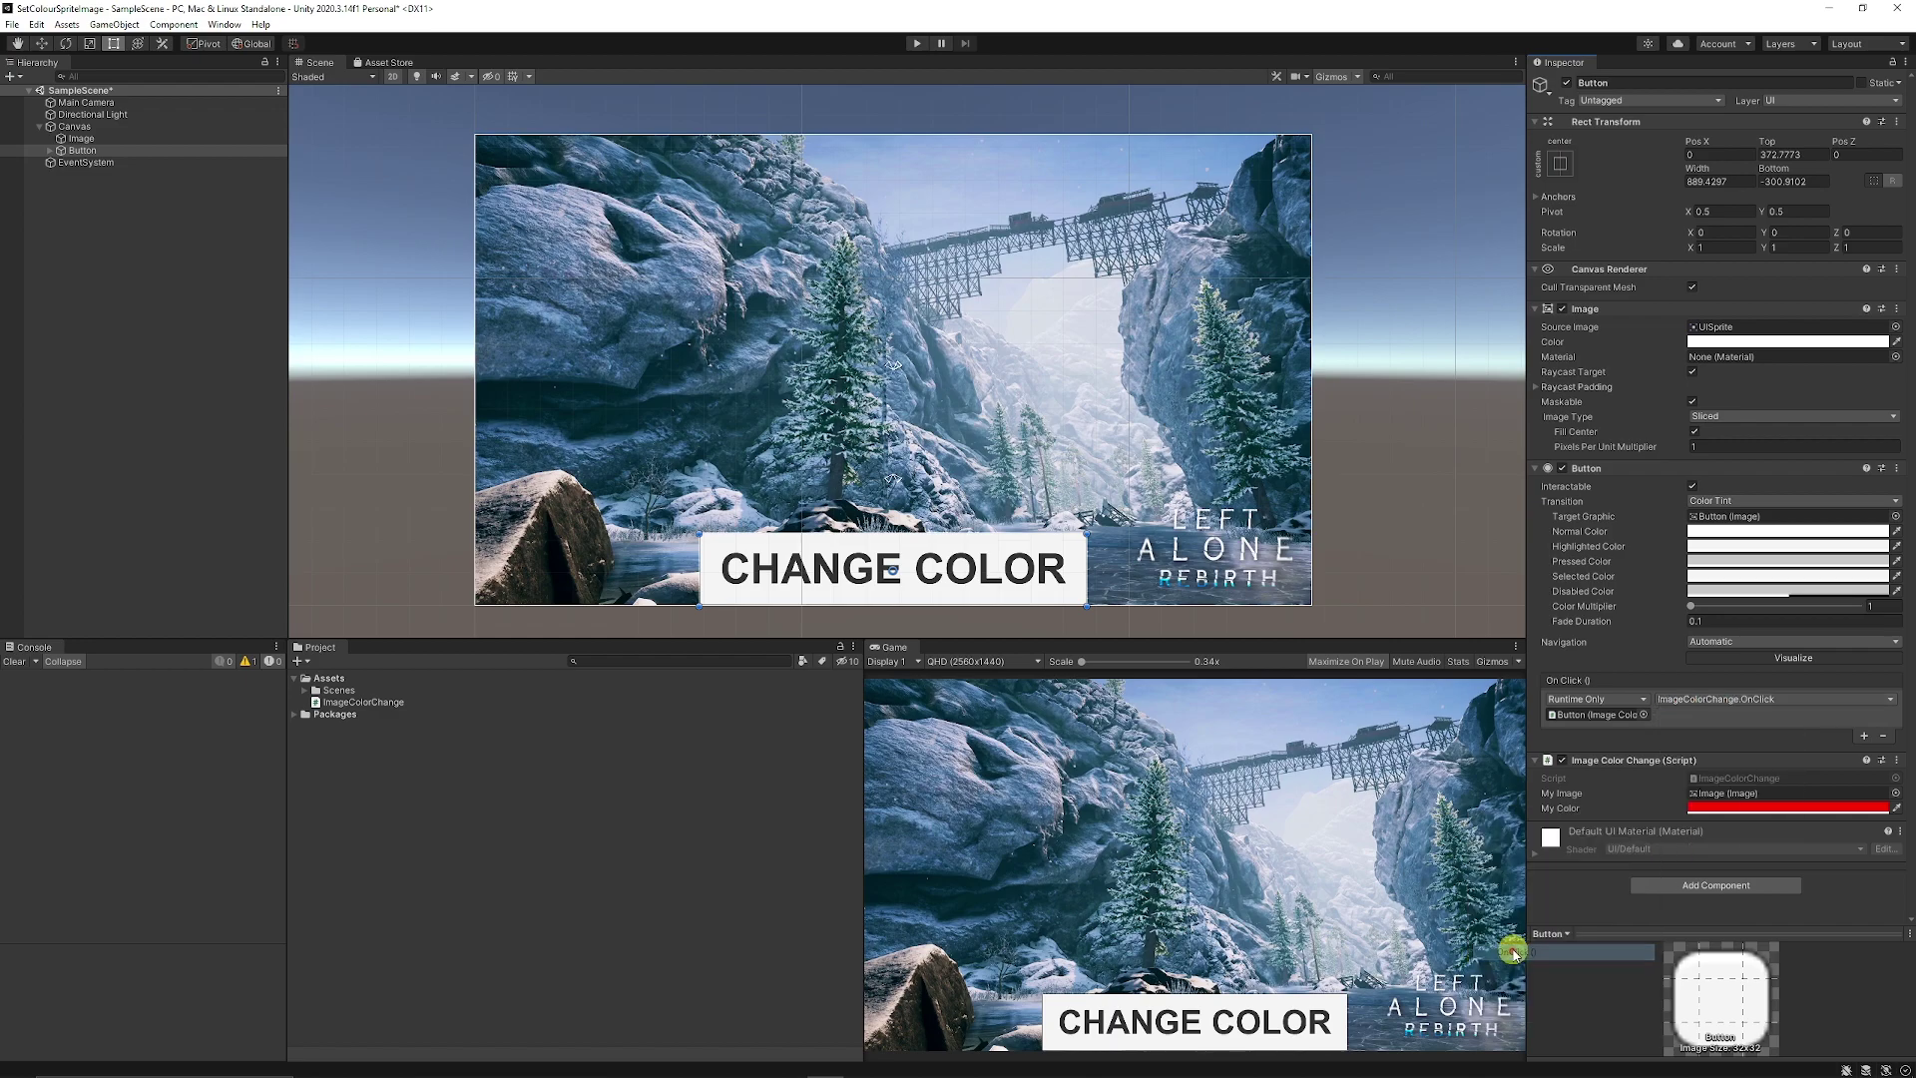
left_click(916, 44)
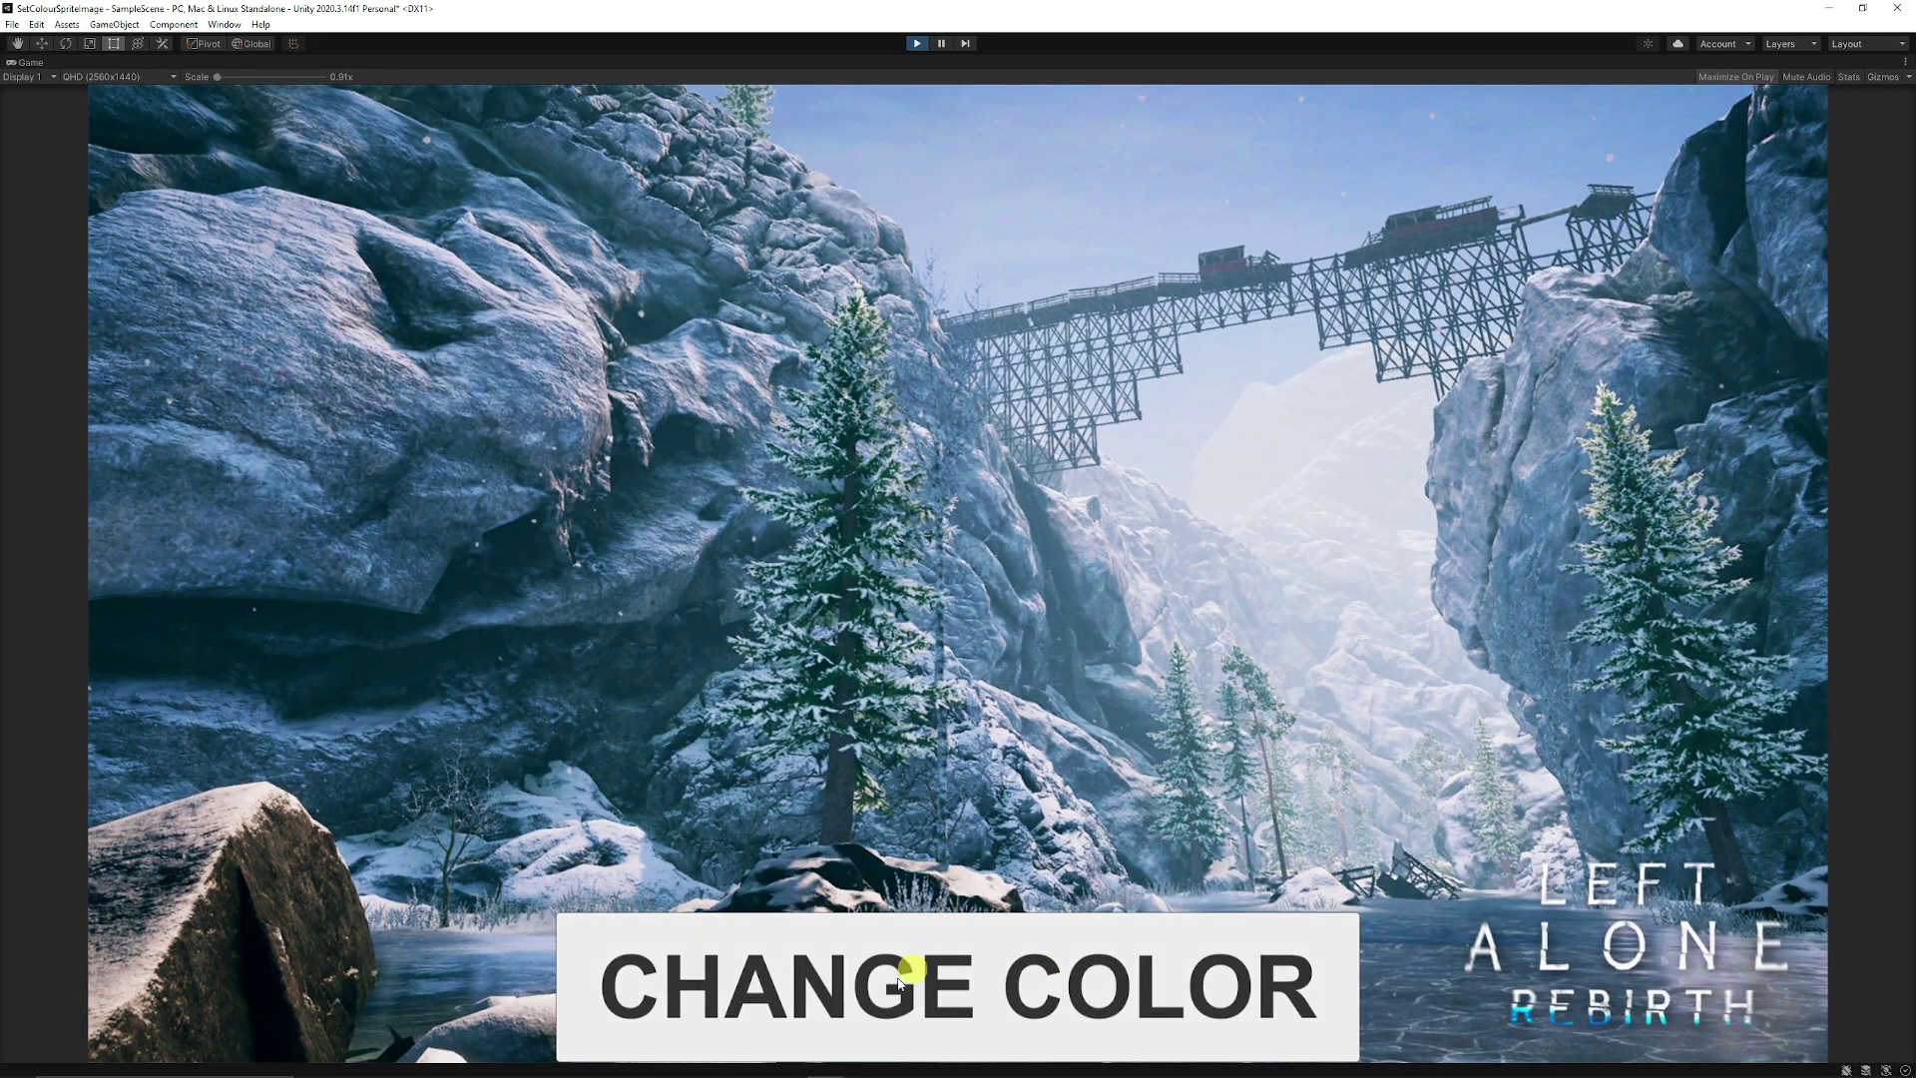
left_click(907, 975)
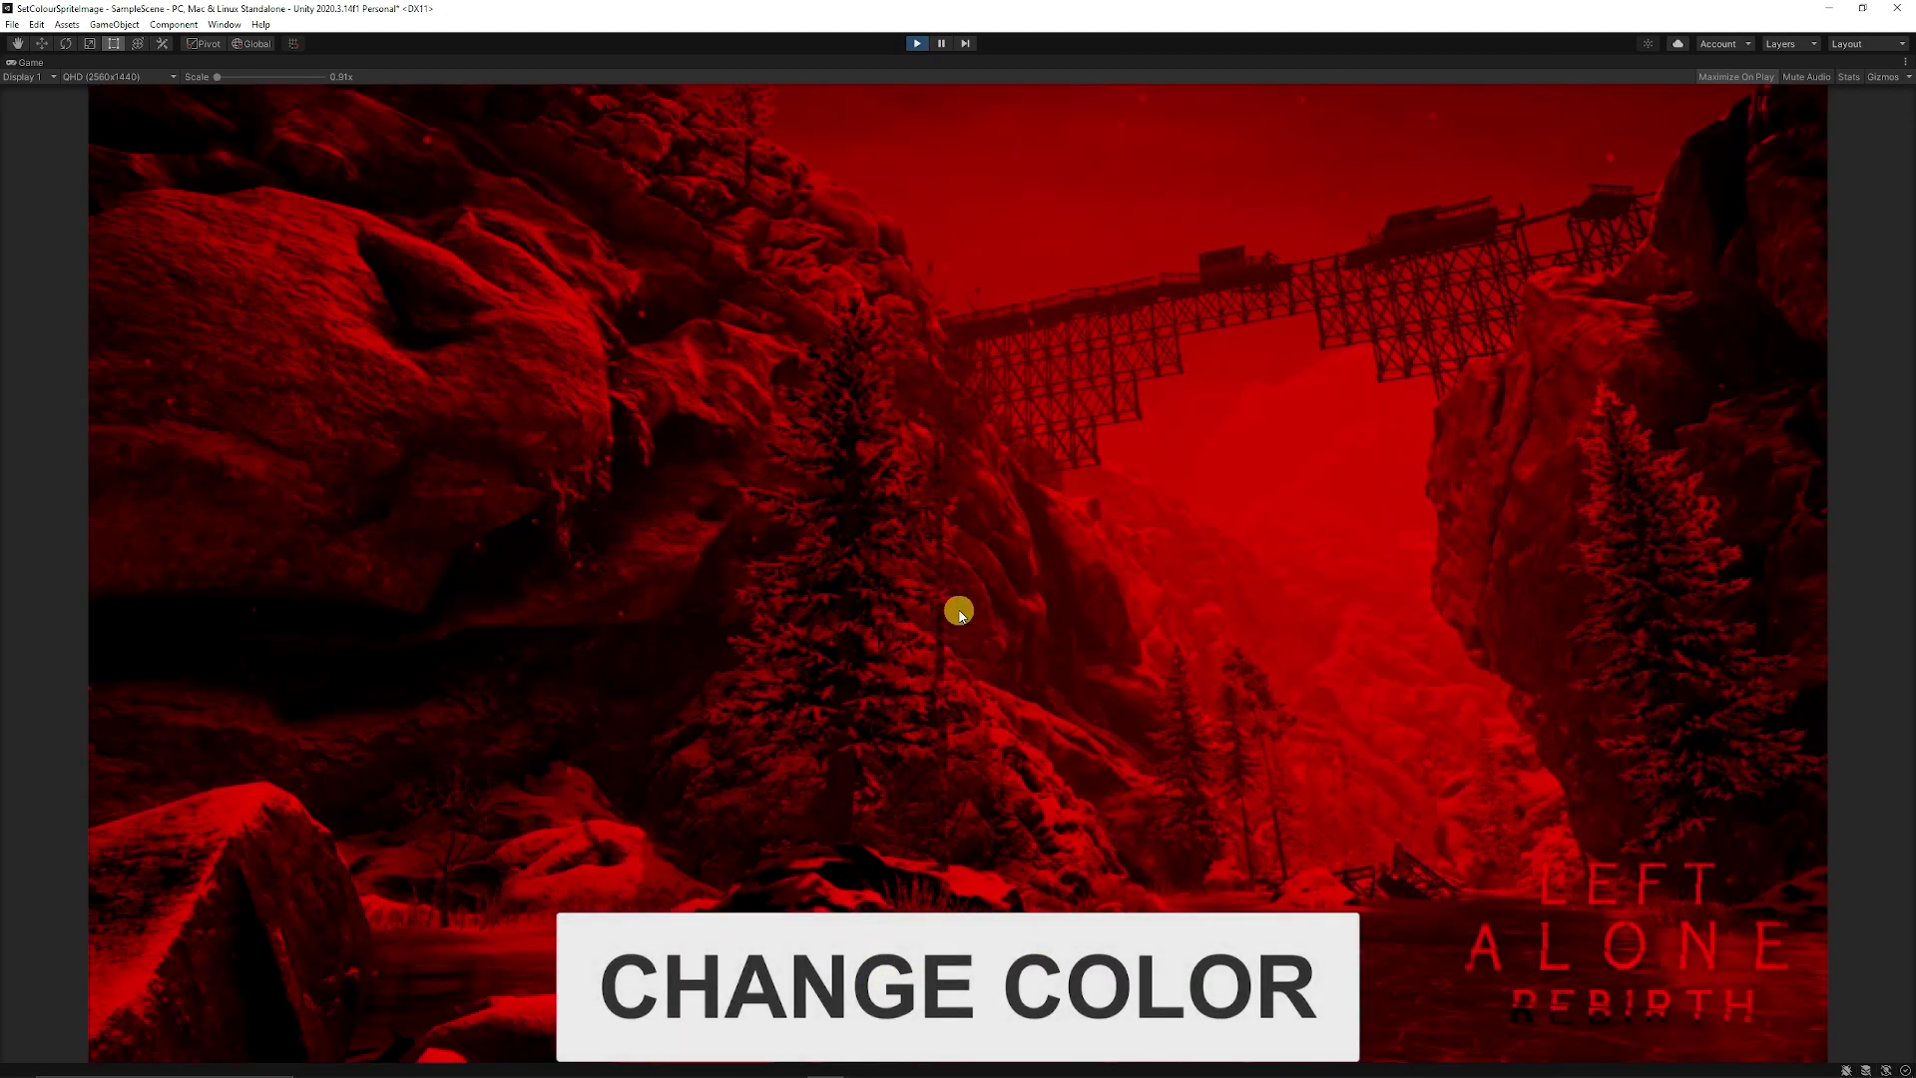
left_click(913, 45)
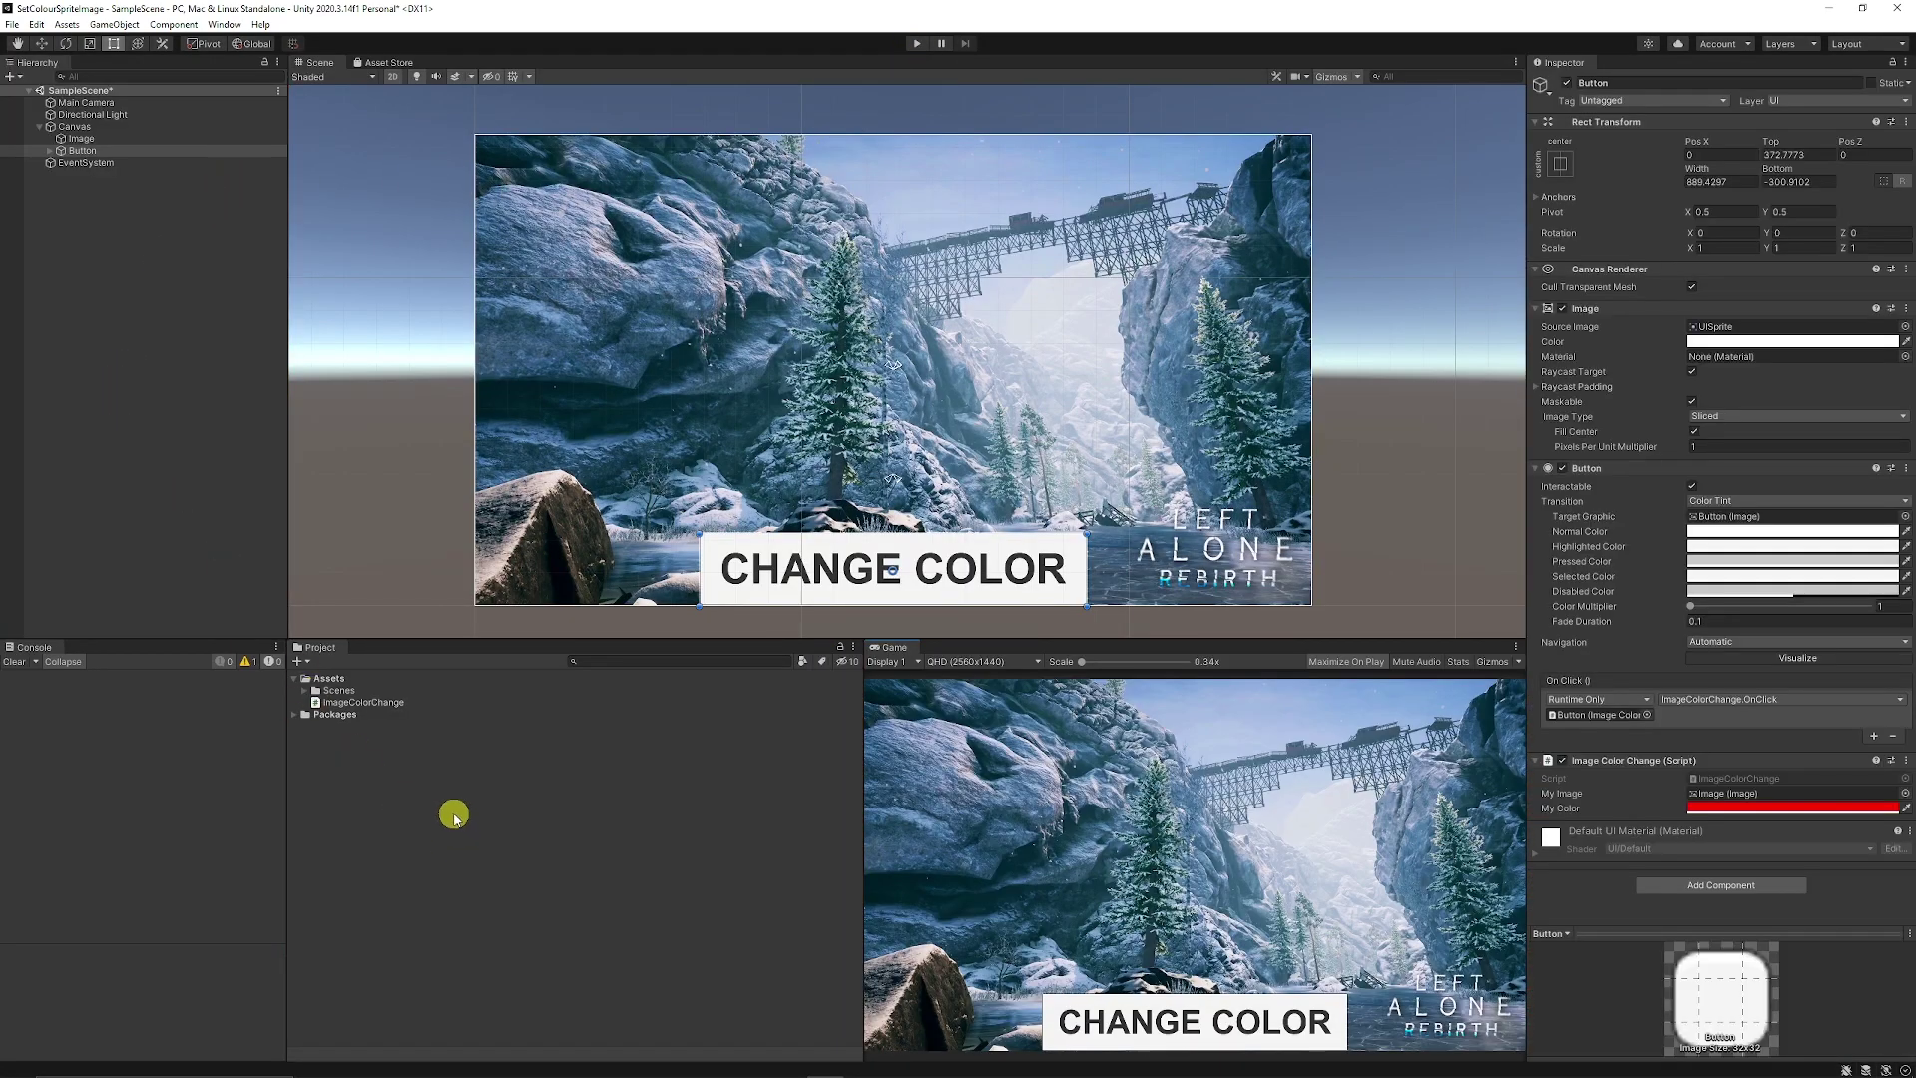